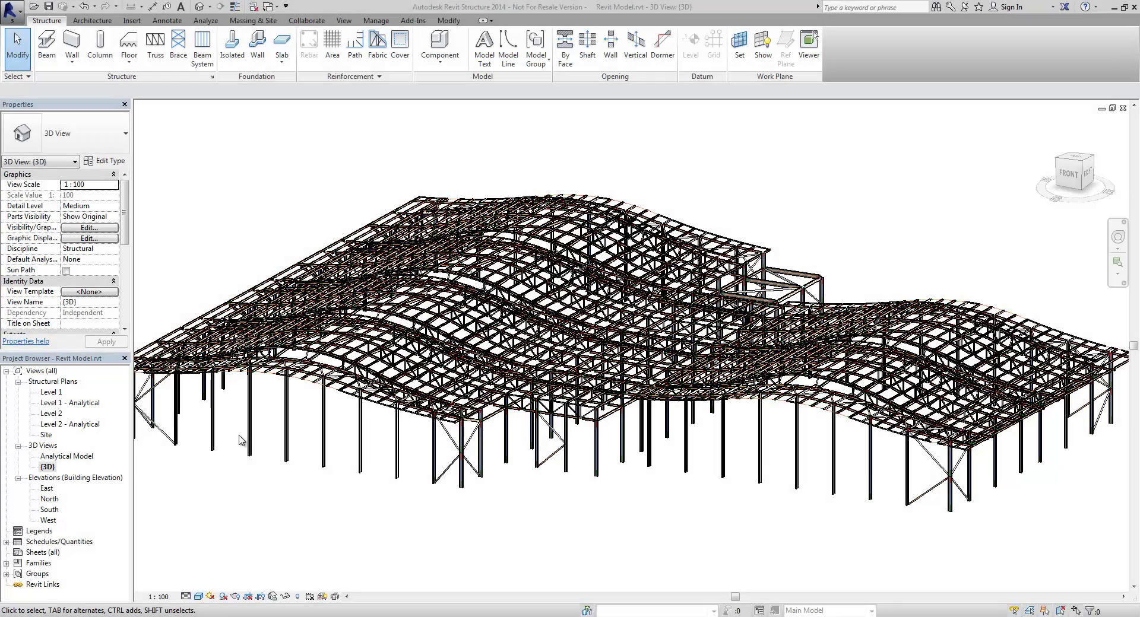
- From the Analytical Model 3D view, start the BIM Connect Graitec export with default settings
double_click(68, 457)
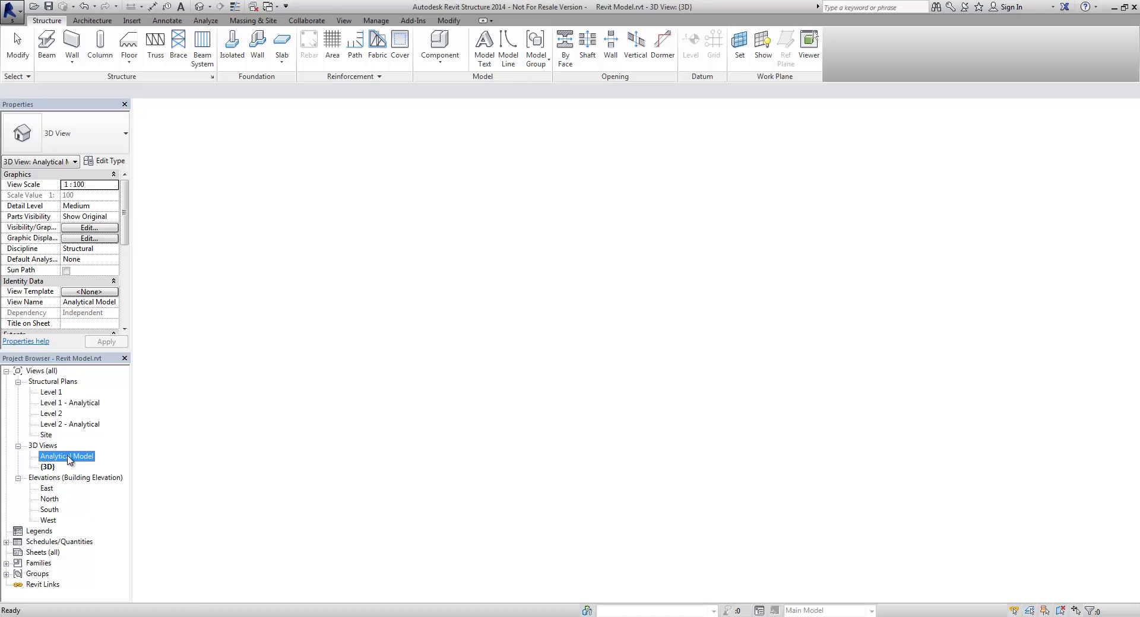
left_click(413, 22)
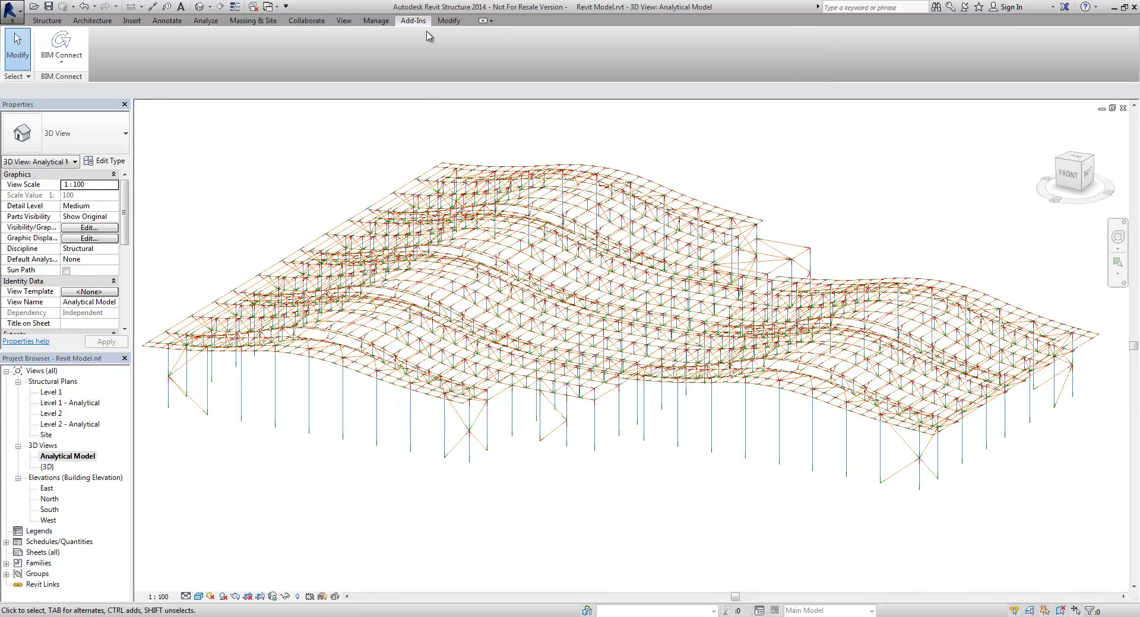
left_click(61, 50)
left_click(59, 78)
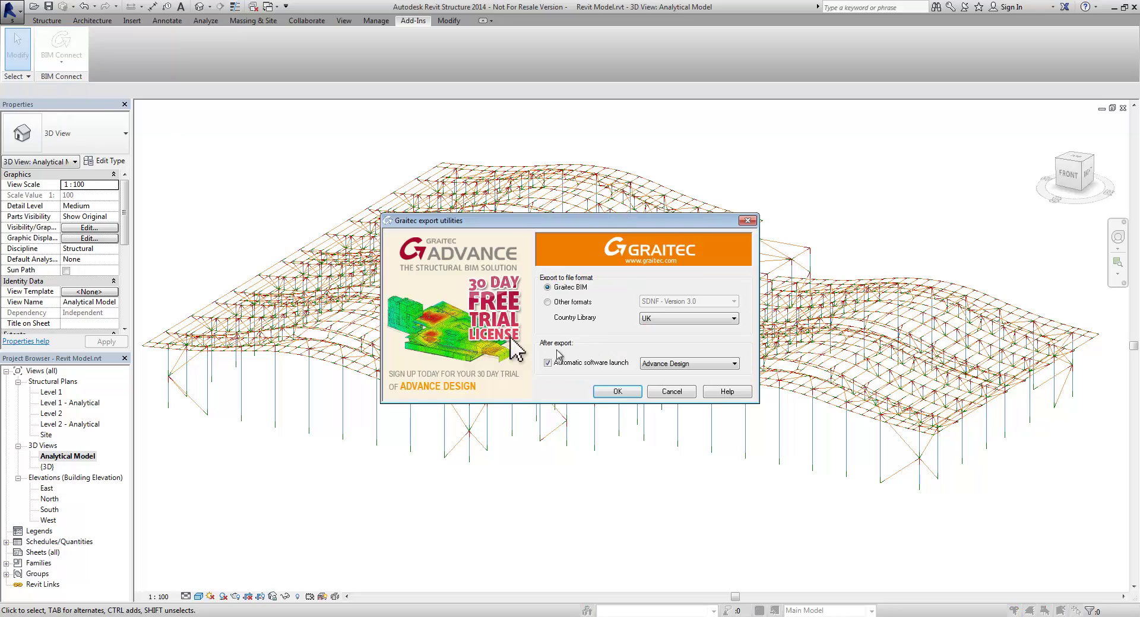
left_click(620, 393)
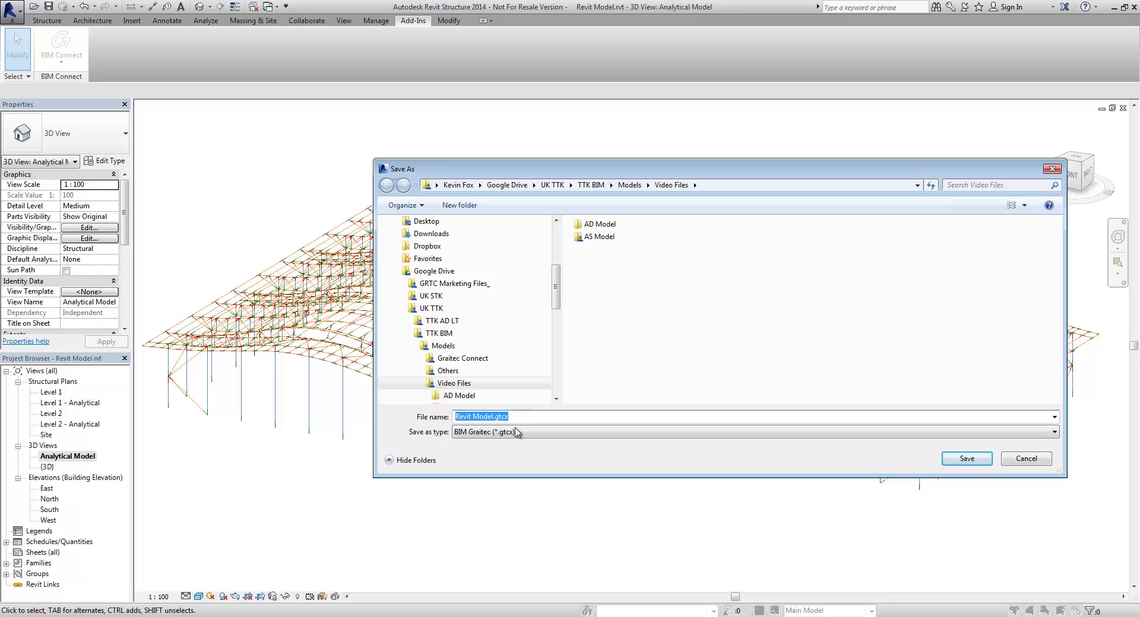
- Save the export as 'Revit Export' in BIM Graitec (*.gtc) format
type("Revit ")
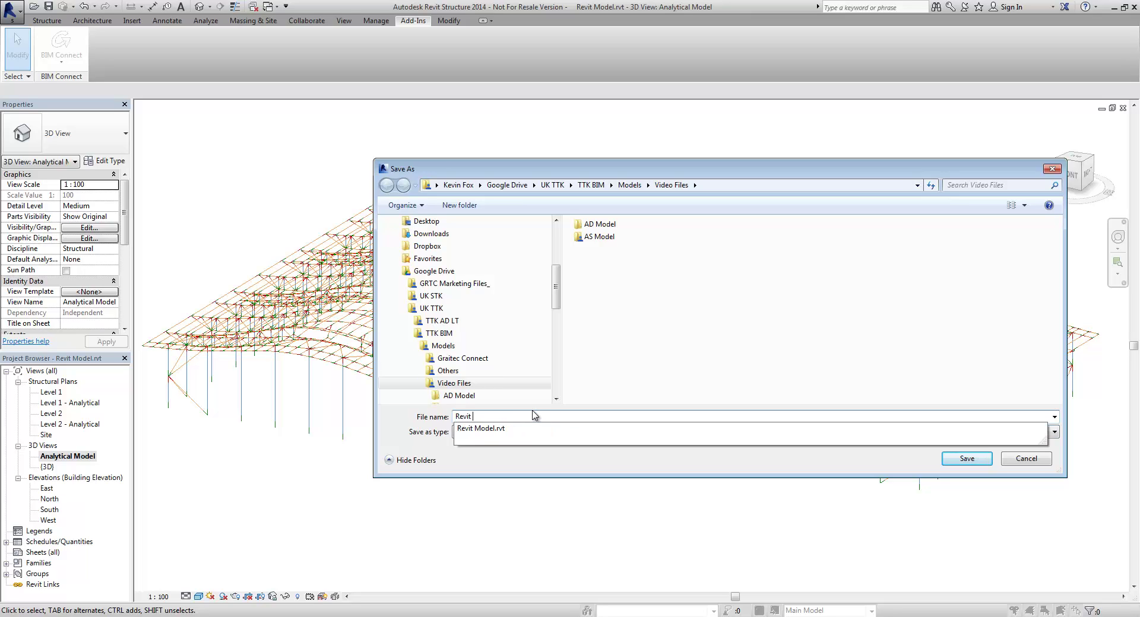
type("Export")
left_click(552, 437)
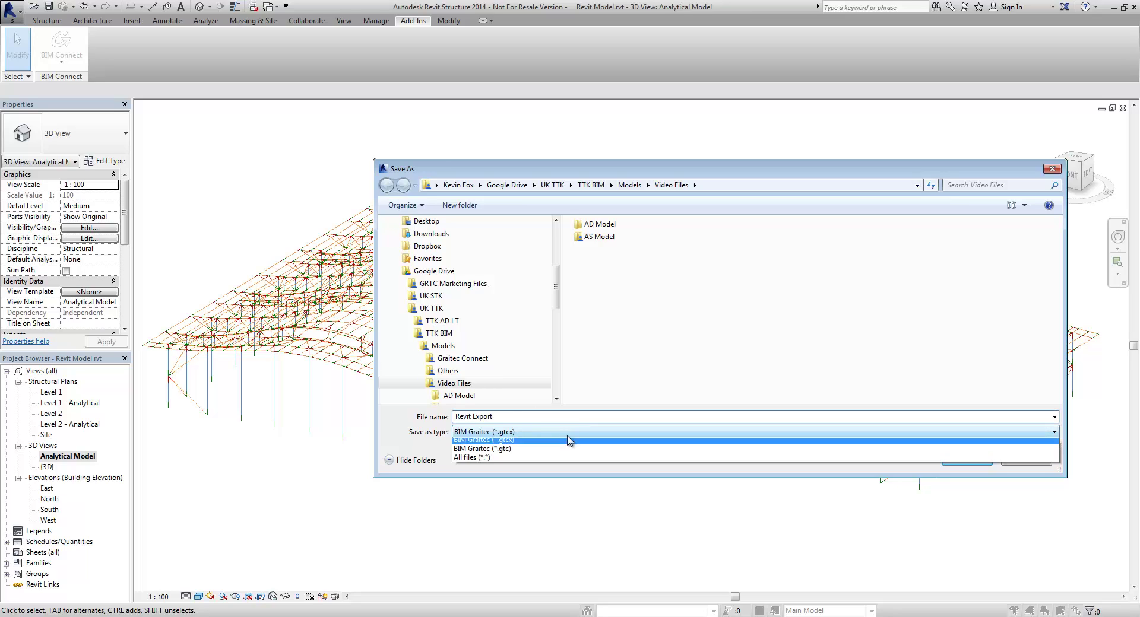
left_click(563, 456)
left_click(965, 460)
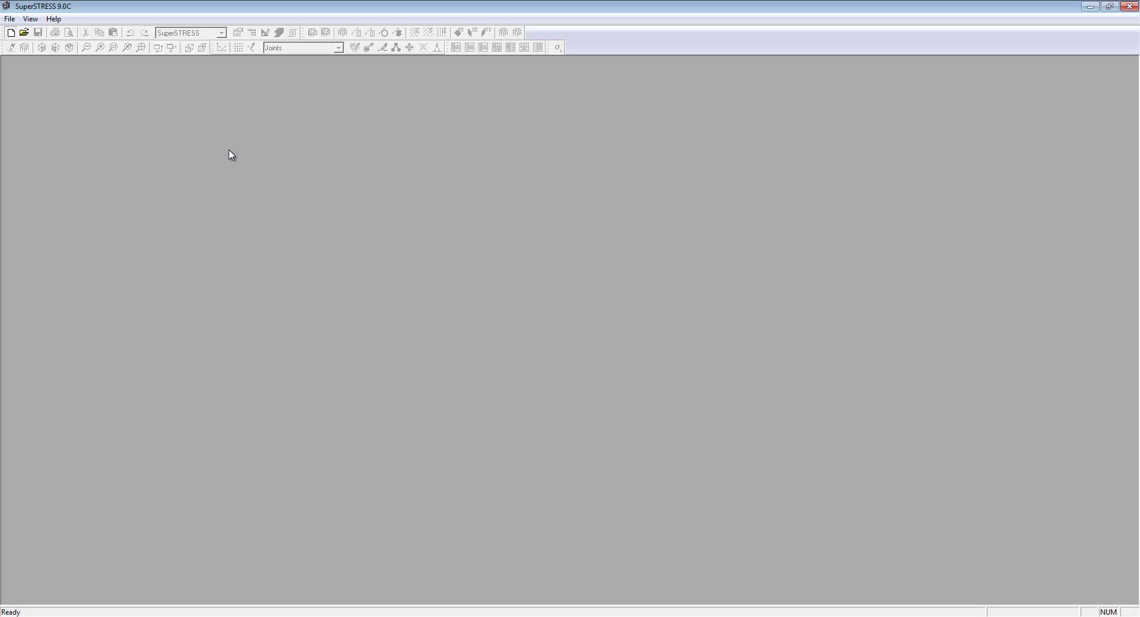
- Create a new job with Space Frame as the structure type
left_click(534, 321)
left_click(526, 361)
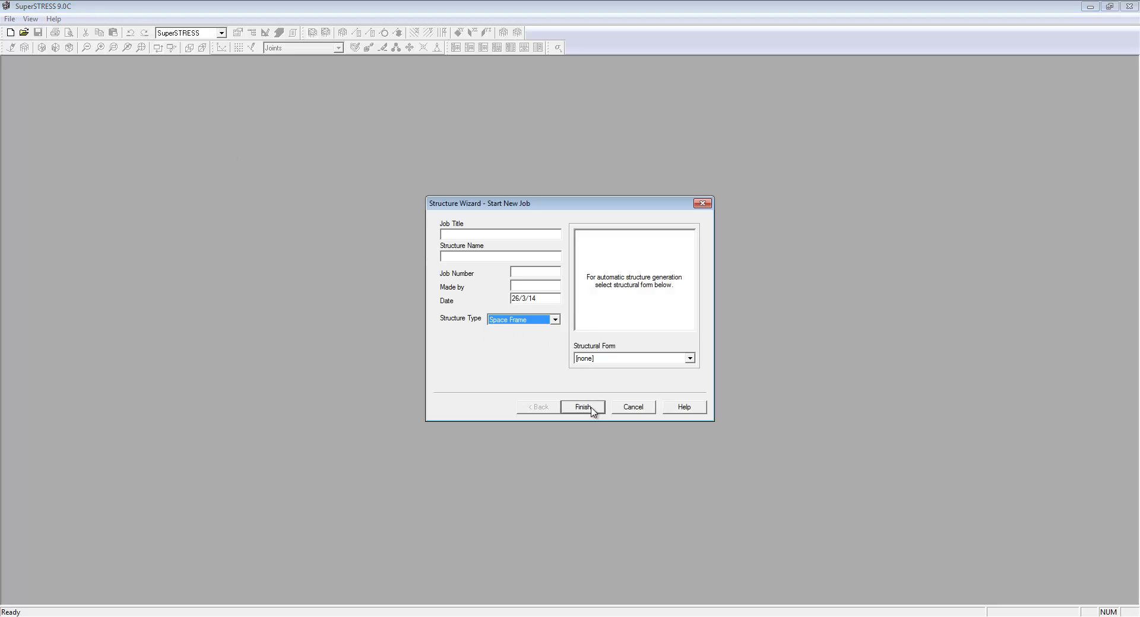
left_click(591, 409)
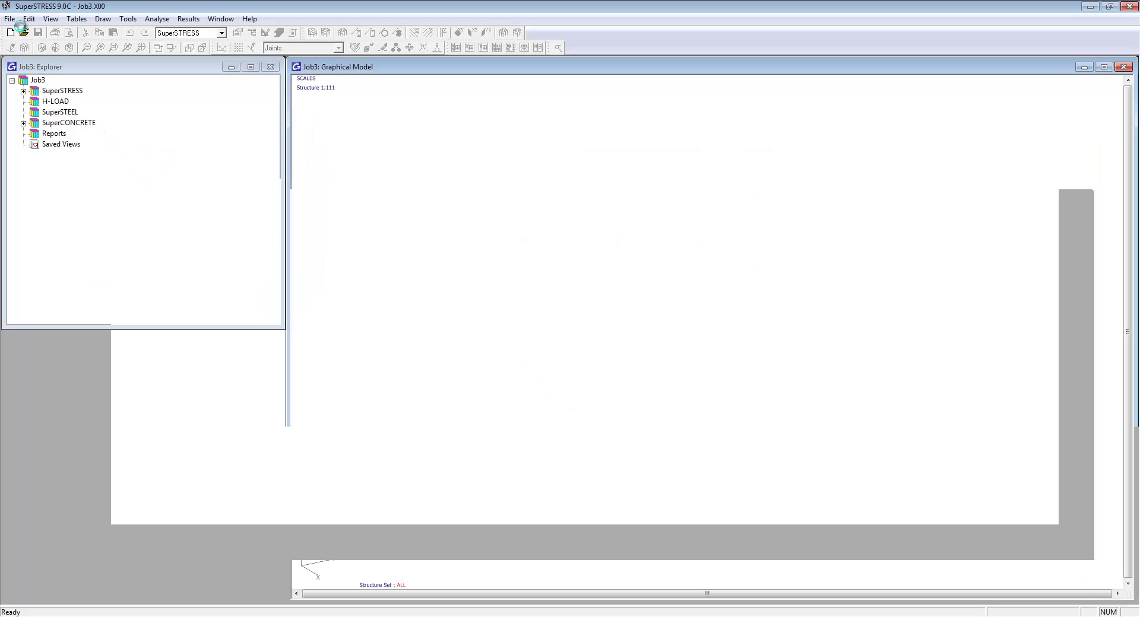
- Import revit export.gtc with members, joints, sections, releases and materials
left_click(10, 19)
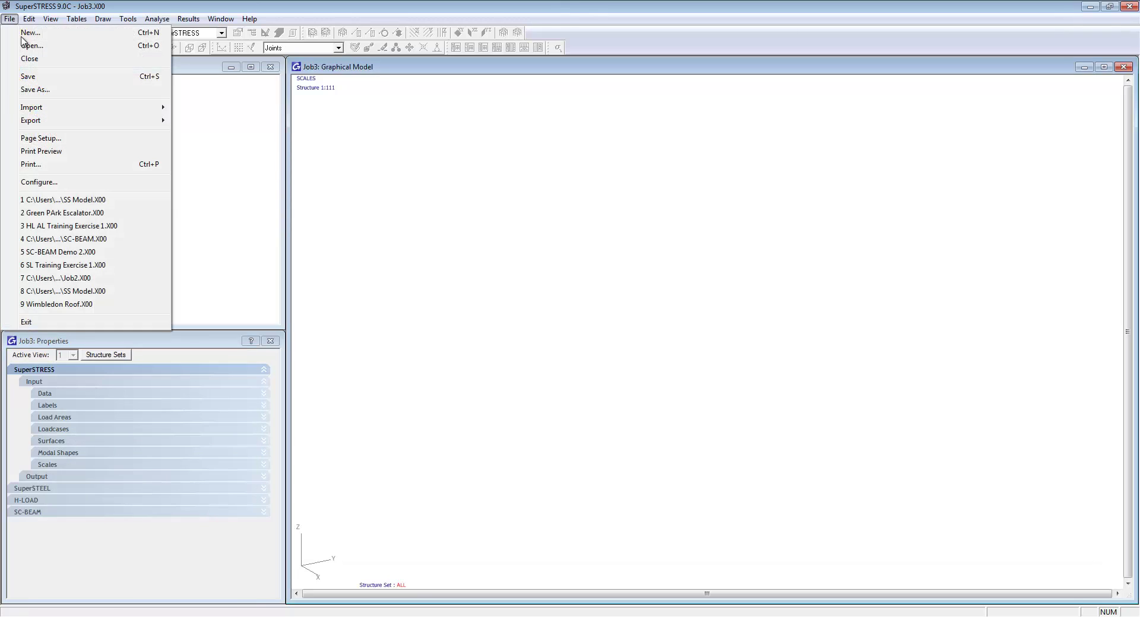
mouse_move(122, 108)
left_click(208, 107)
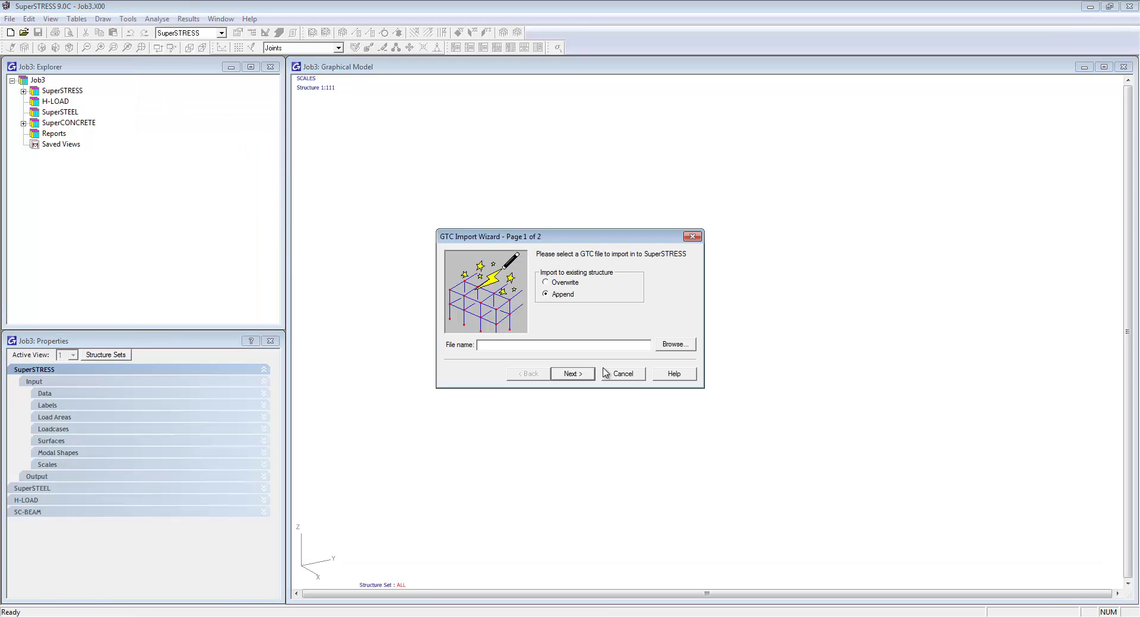
left_click(675, 344)
left_click(624, 336)
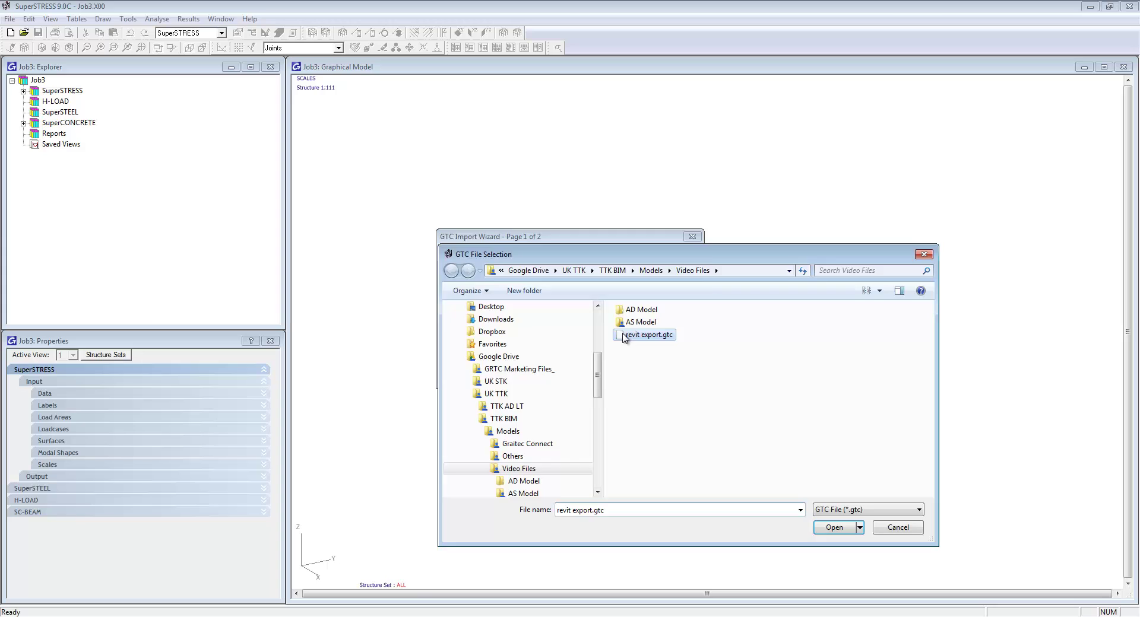
double_click(624, 336)
left_click(572, 373)
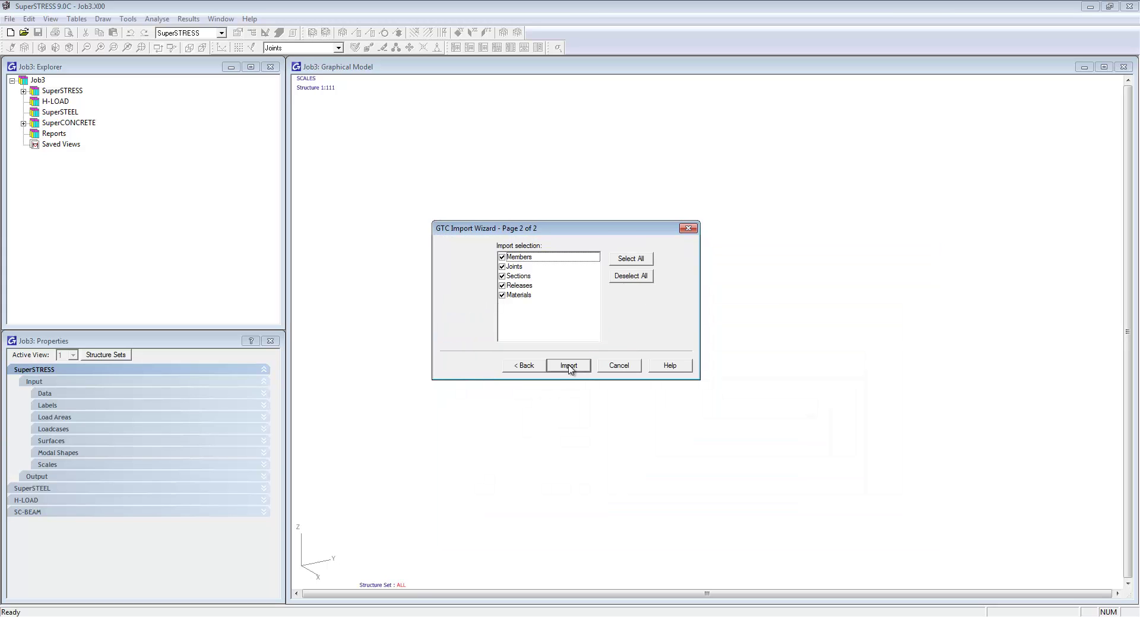
left_click(568, 367)
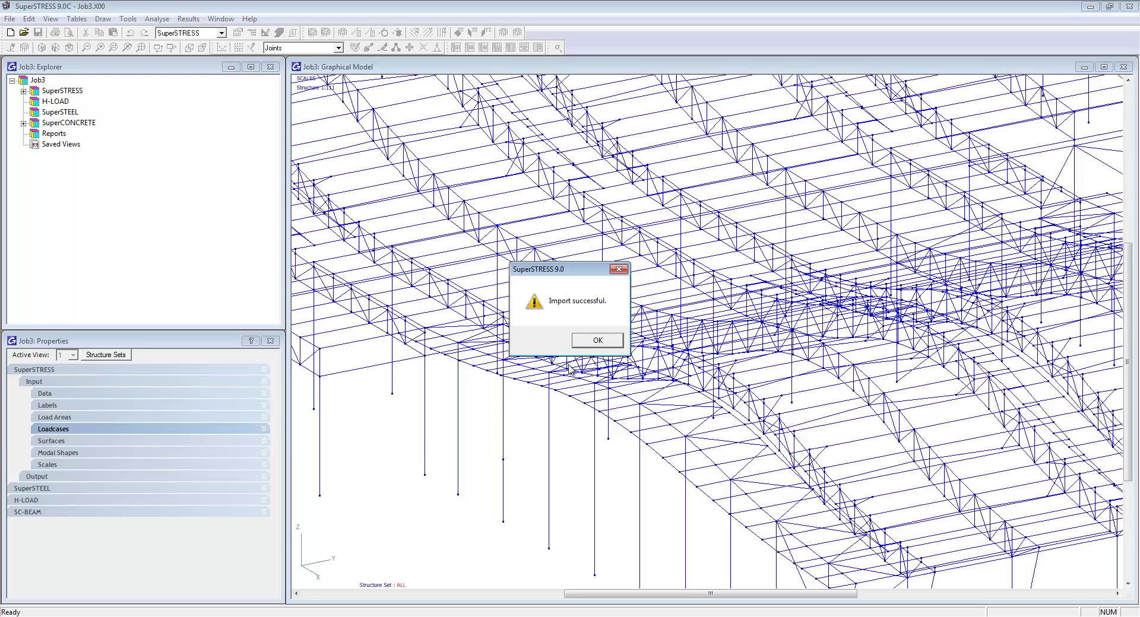
- Fit the imported structure in view, review its sections, and switch to front elevation
left_click(596, 340)
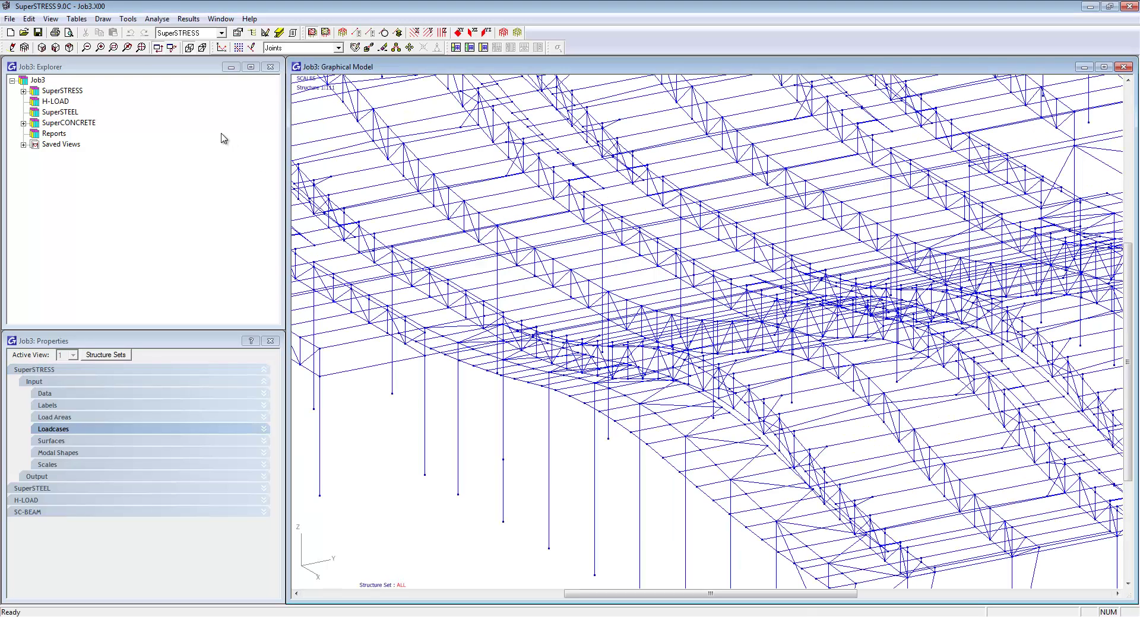
left_click(142, 48)
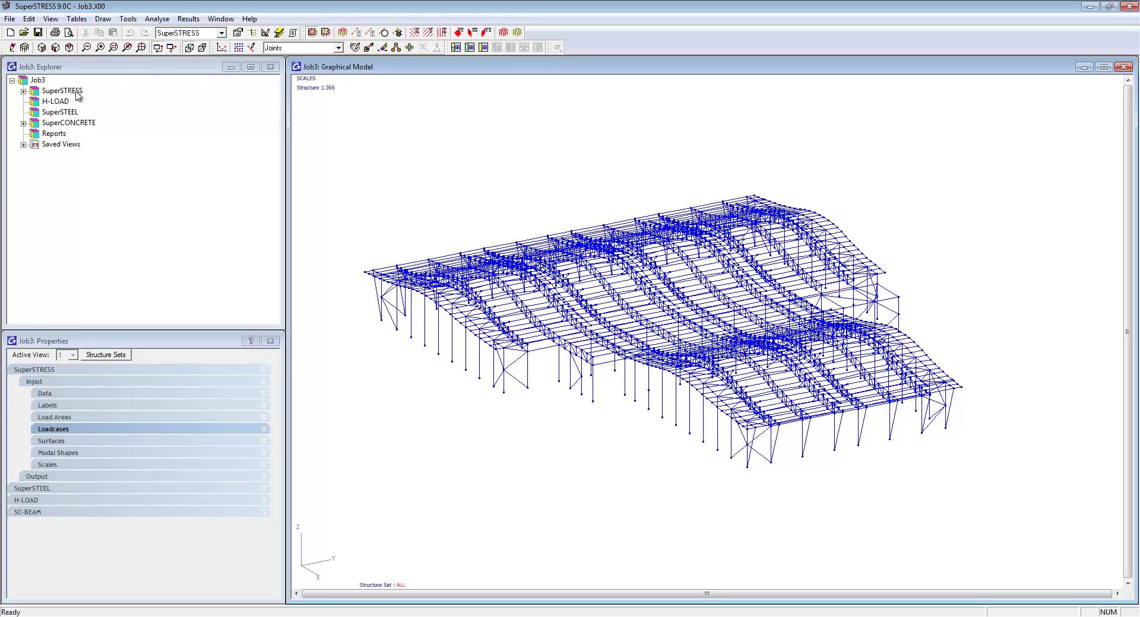
left_click(23, 90)
left_click(46, 134)
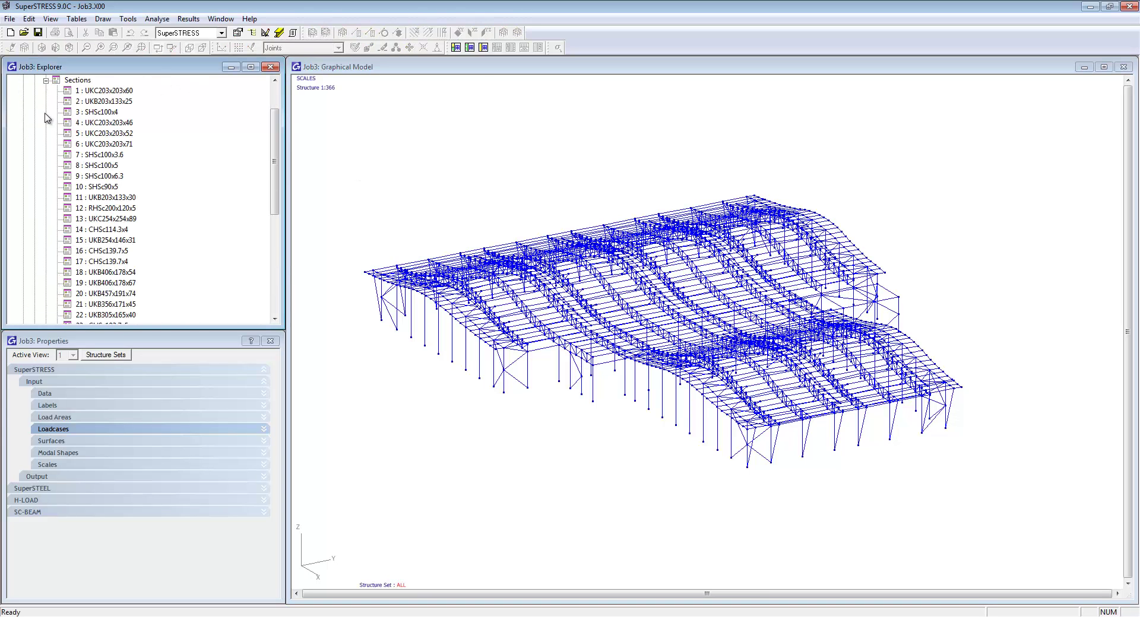
left_click(46, 81)
left_click(371, 147)
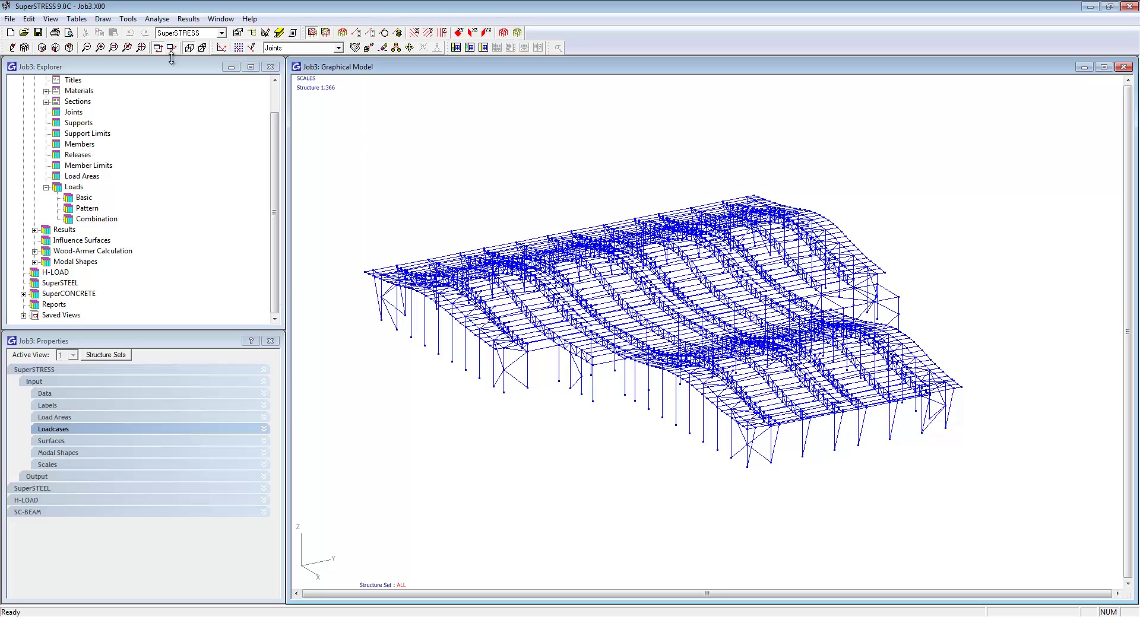
left_click(68, 47)
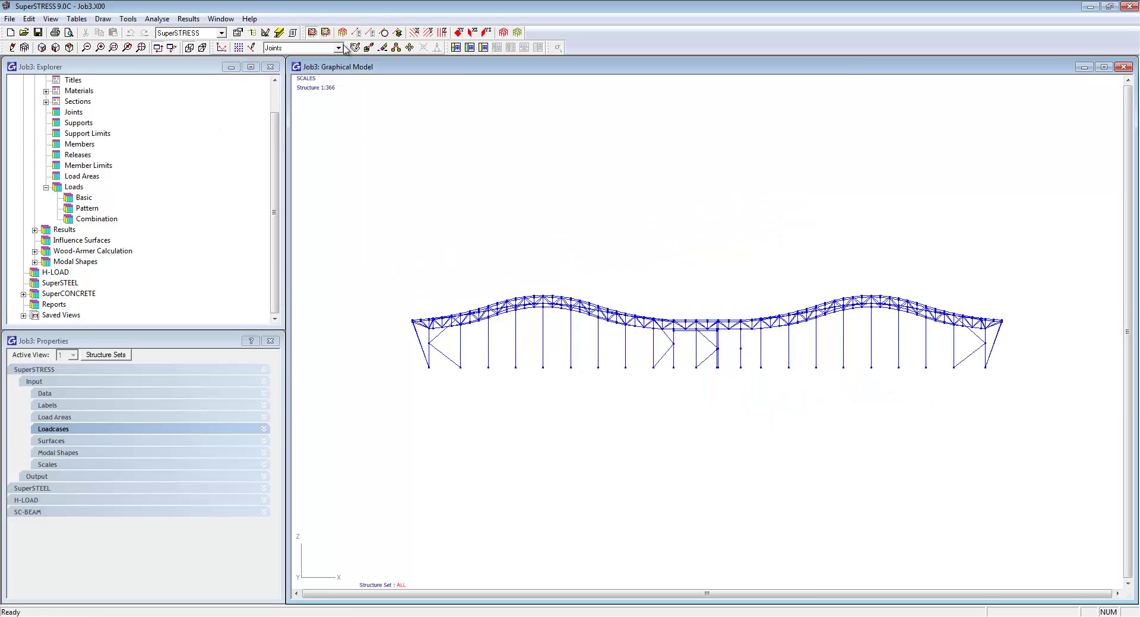
- Define a pinned support type: DX, DY, DZ rigid and RX, RY, RZ free
left_click(338, 48)
left_click(285, 64)
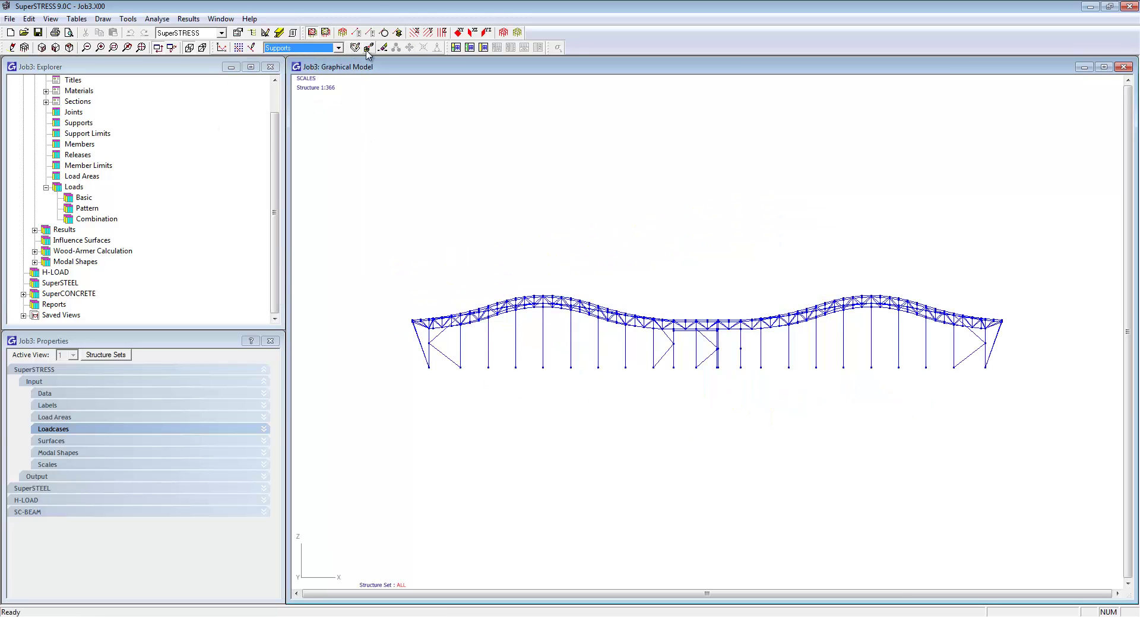
left_click(498, 239)
left_click(502, 327)
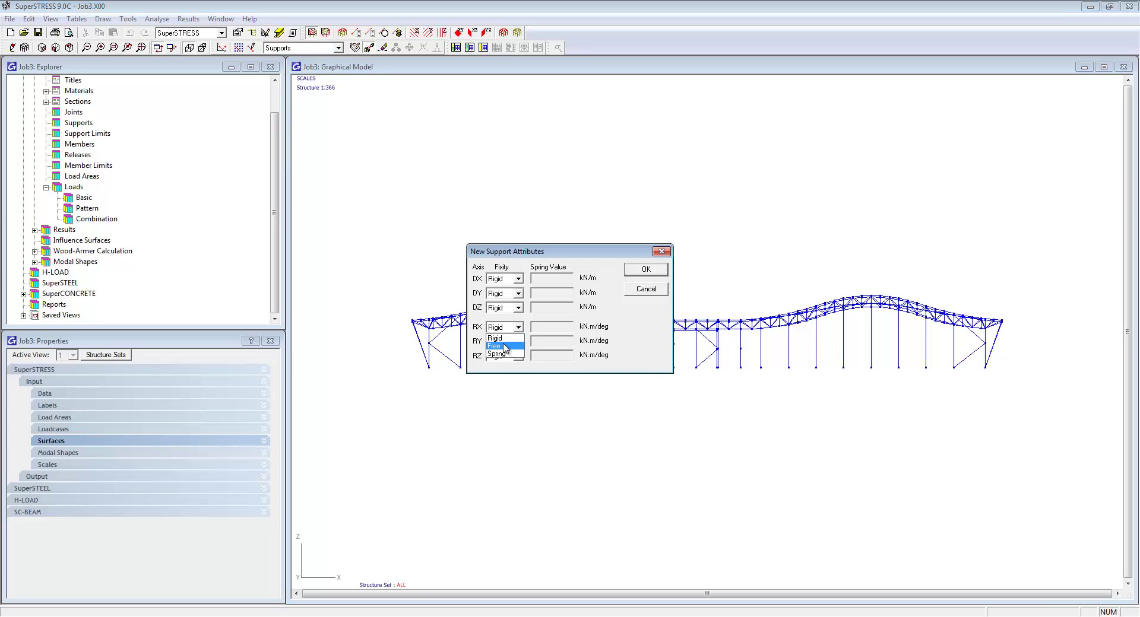
left_click(497, 346)
left_click(502, 341)
left_click(498, 360)
left_click(501, 356)
left_click(498, 375)
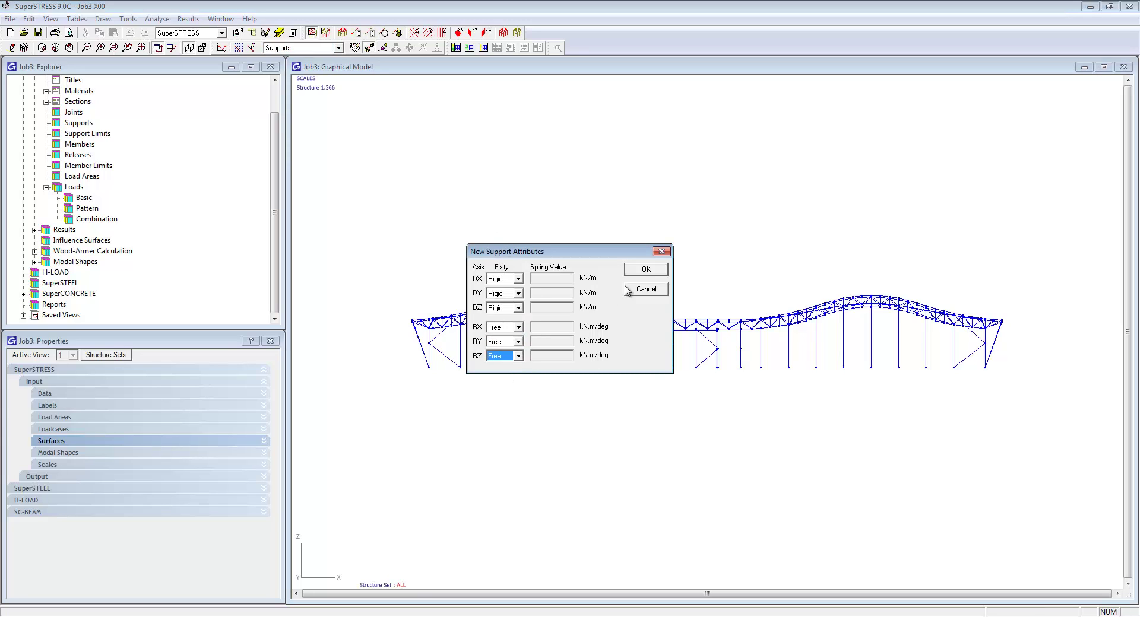
left_click(644, 270)
- Assign the pinned support to all base joints with a window selection
left_click_drag(605, 413, 1014, 448)
right_click(356, 141)
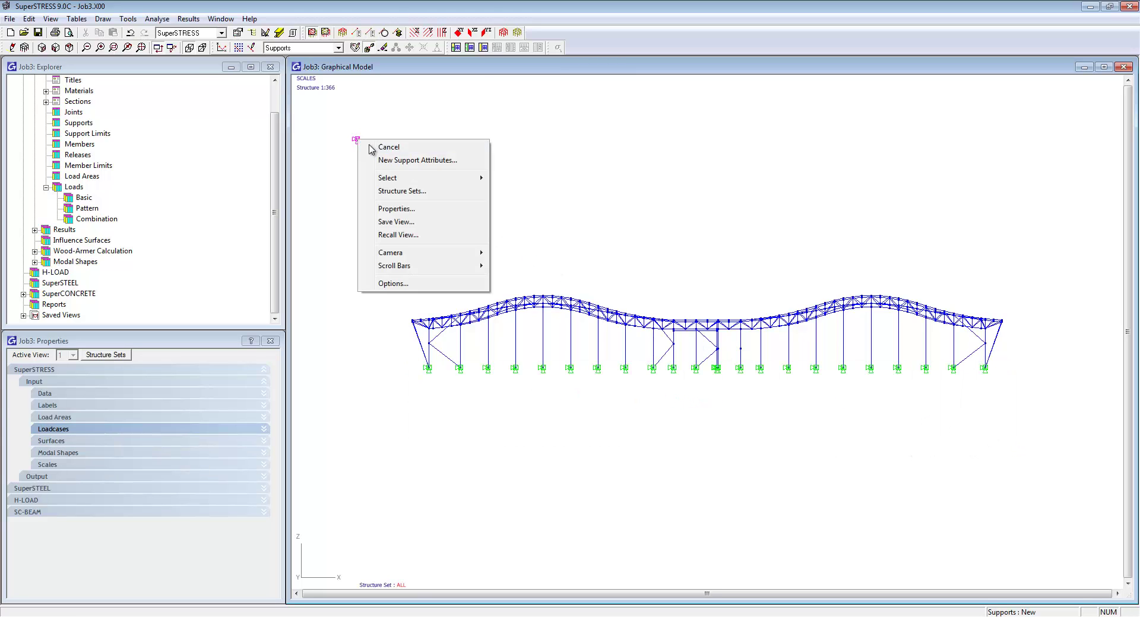
left_click(378, 148)
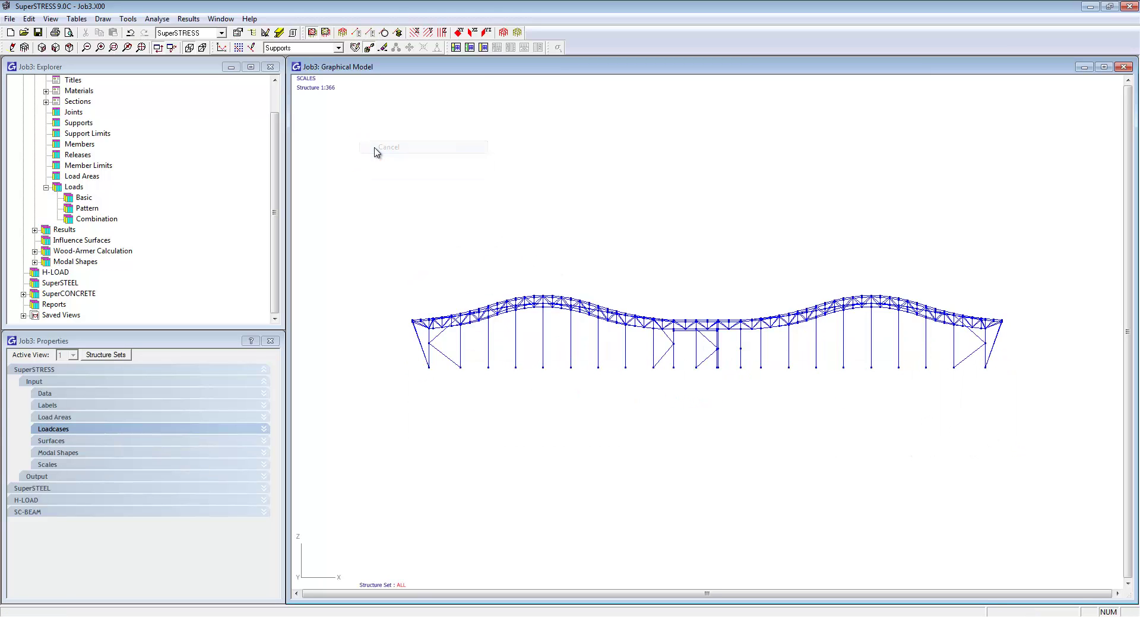
- Create a Self Weight loadcase with member self weight at factor 1.000 on the whole model
left_click(25, 48)
left_click(338, 47)
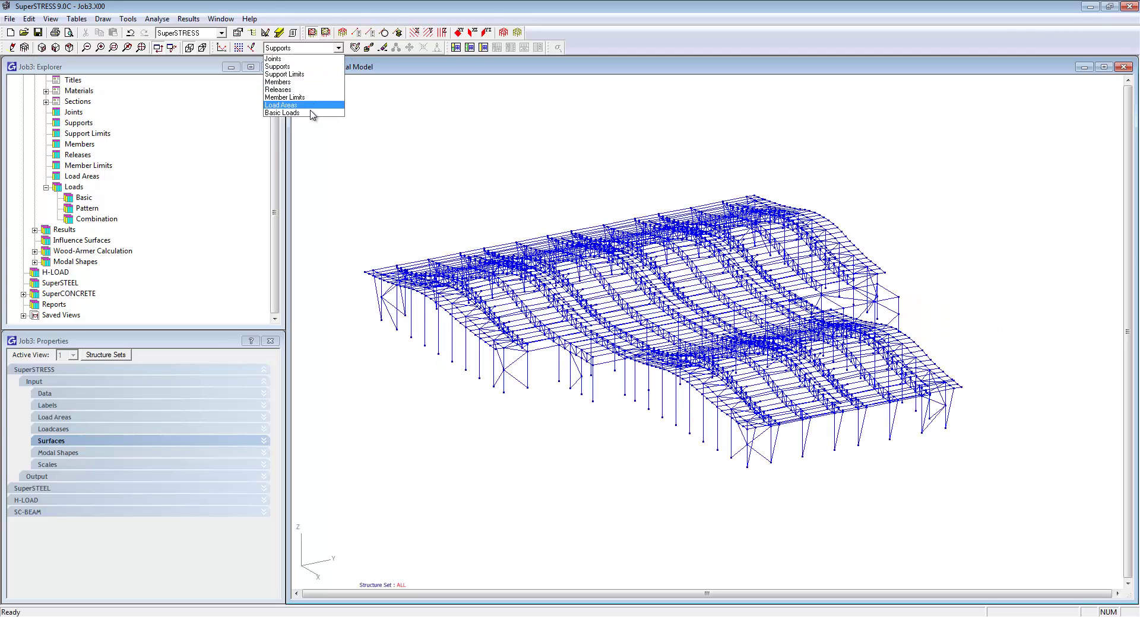
left_click(300, 110)
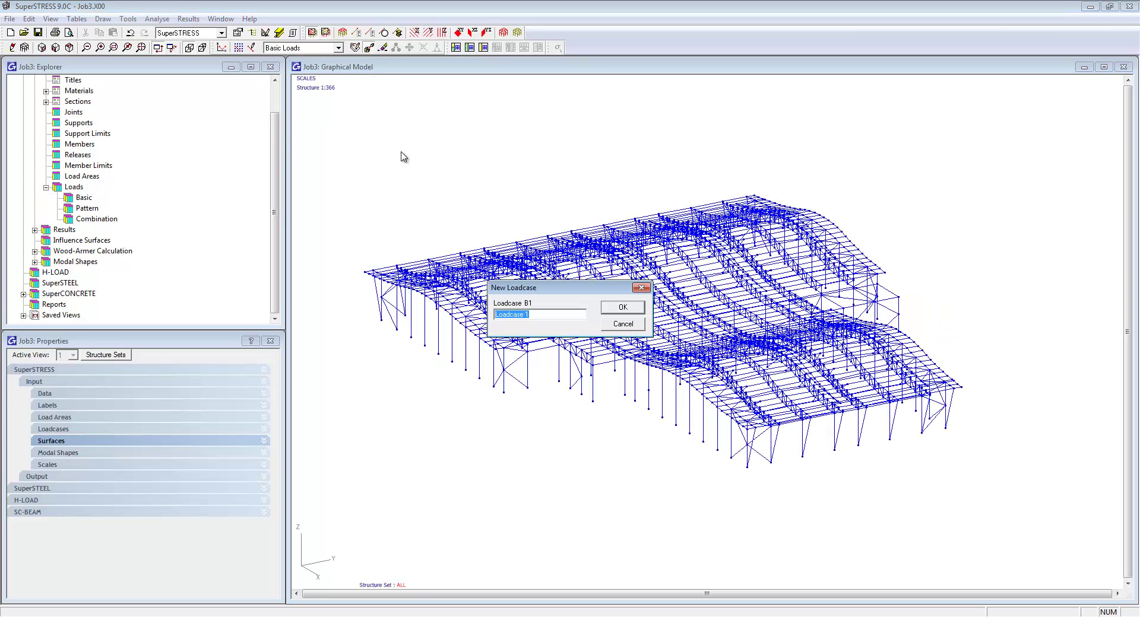
type("Self Weight")
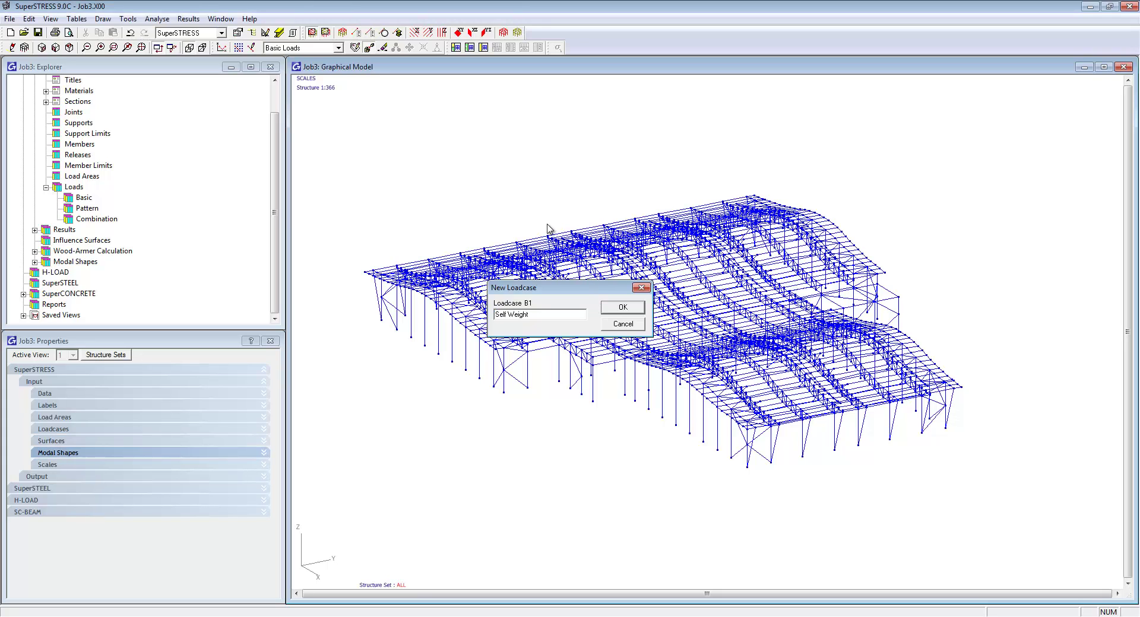
key("Return")
left_click(581, 272)
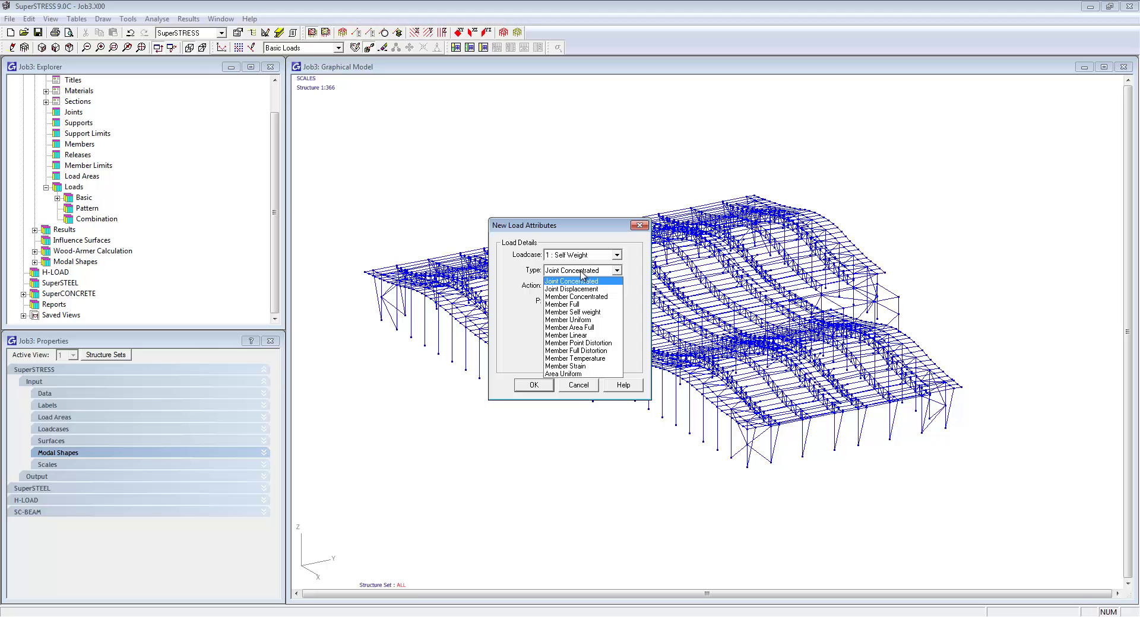
left_click(546, 359)
left_click(533, 384)
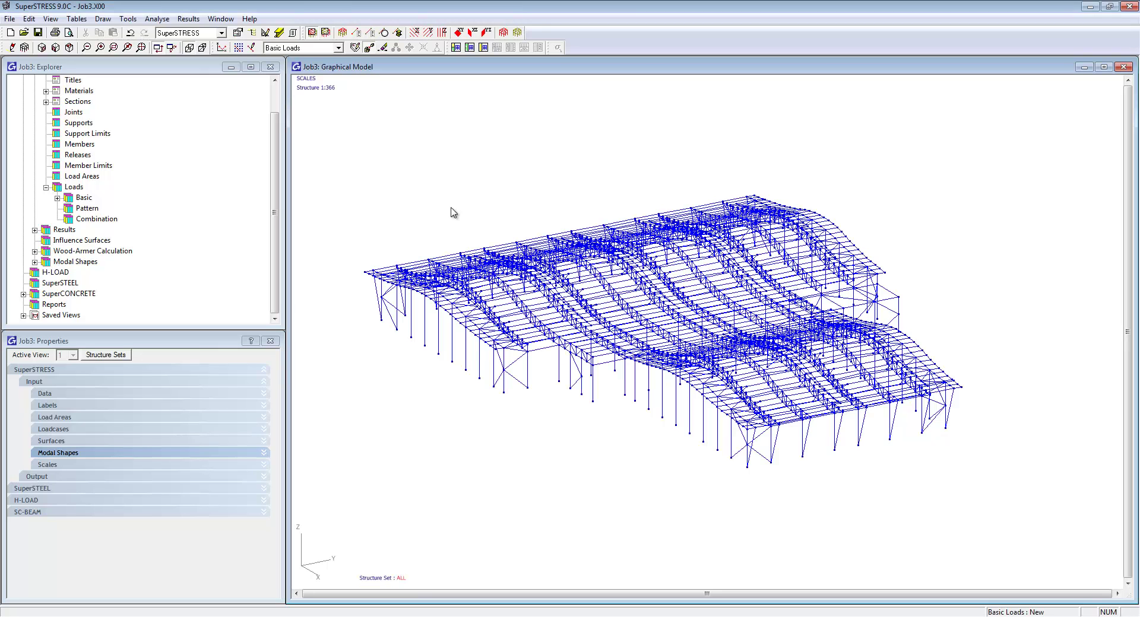
mouse_move(344, 123)
left_mouse_down()
mouse_move(676, 326)
mouse_move(924, 523)
mouse_move(1018, 549)
left_mouse_up()
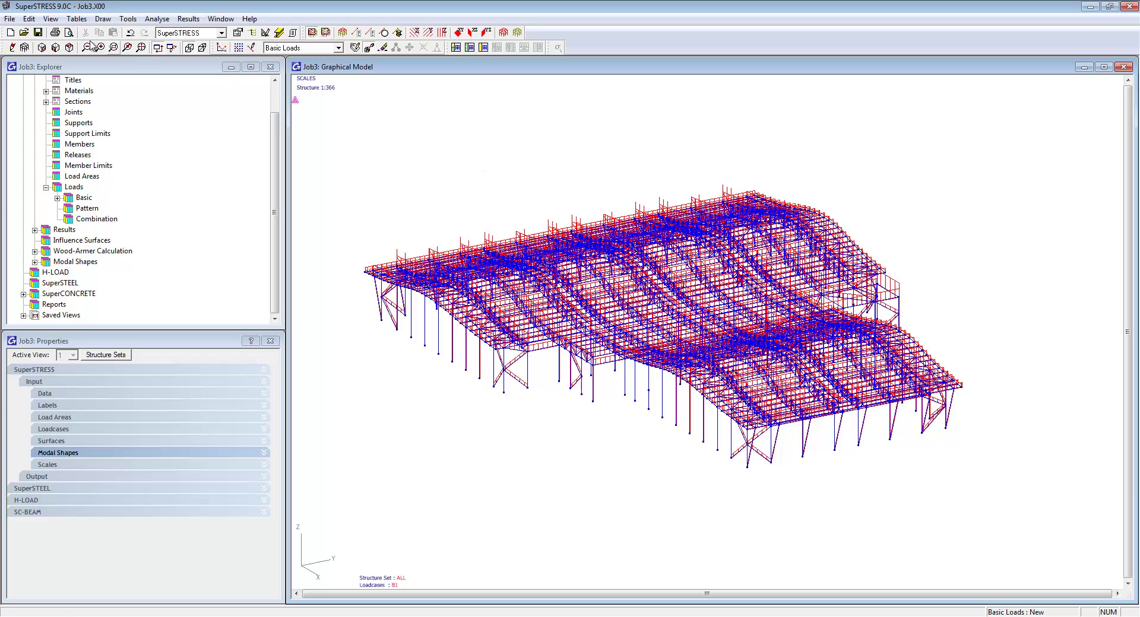
- Add a new loadcase named Roof Load through New Load Attributes
left_click(55, 48)
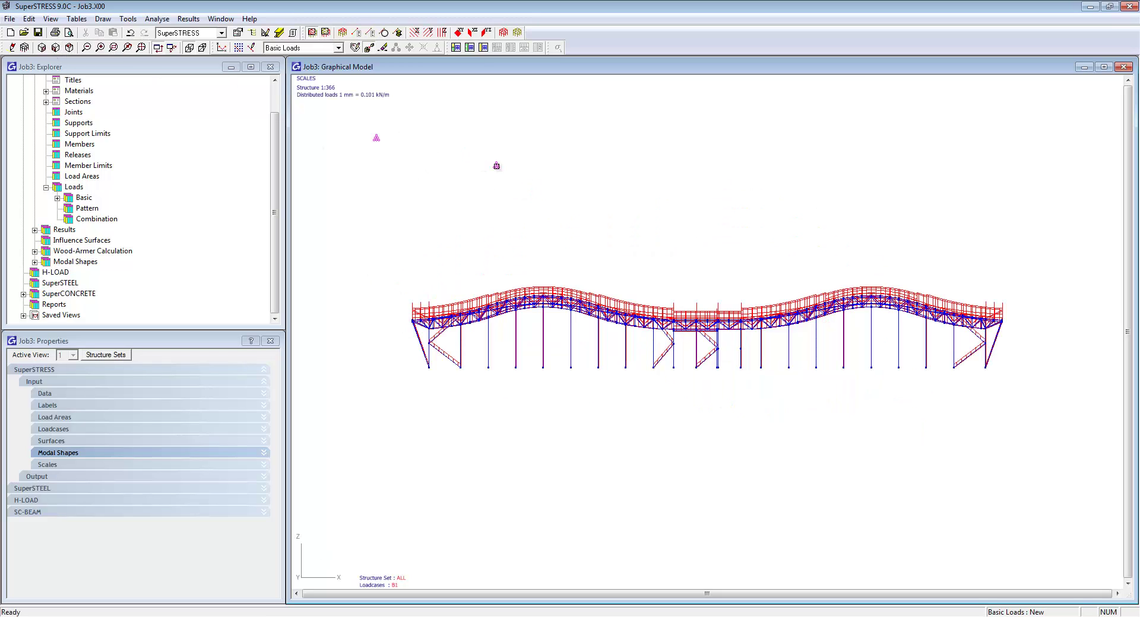
right_click(496, 167)
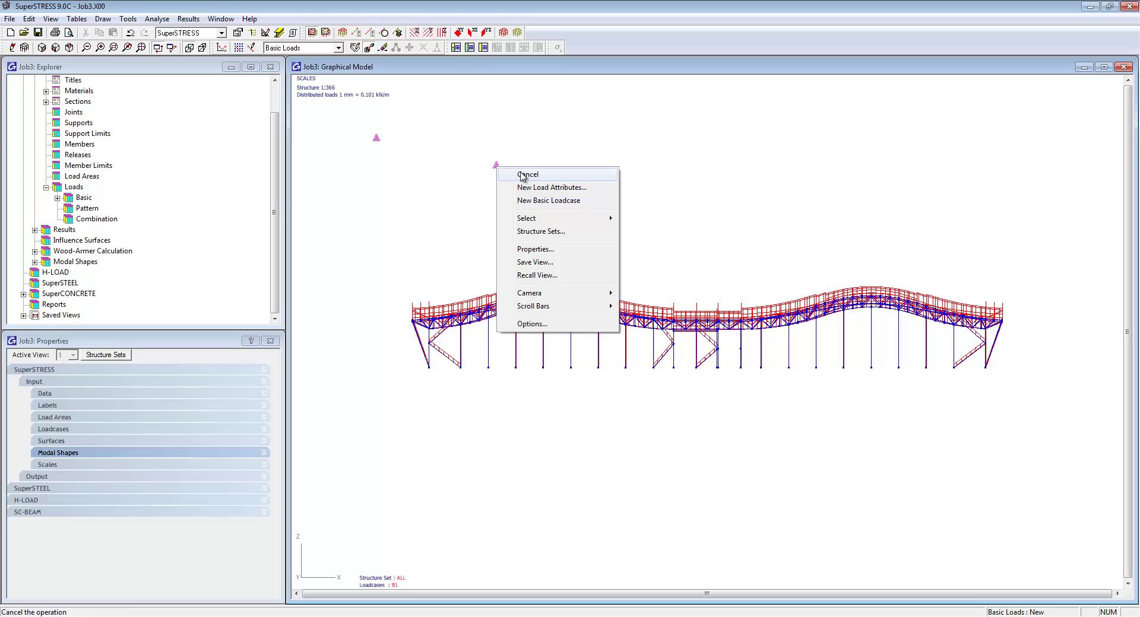
left_click(530, 187)
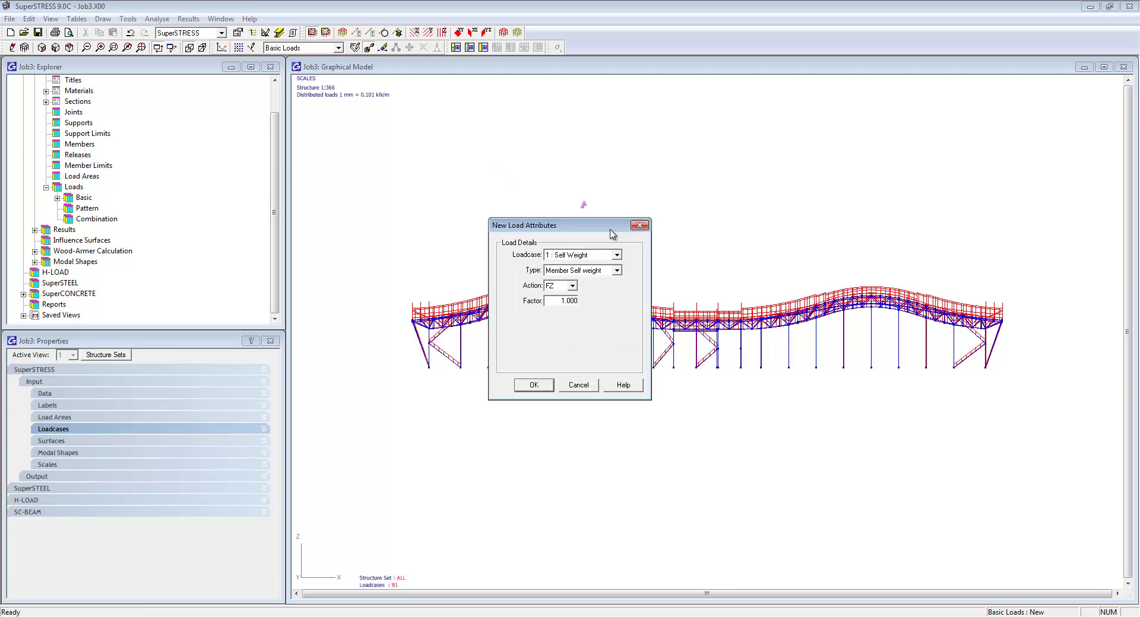
left_click(601, 255)
left_click(575, 275)
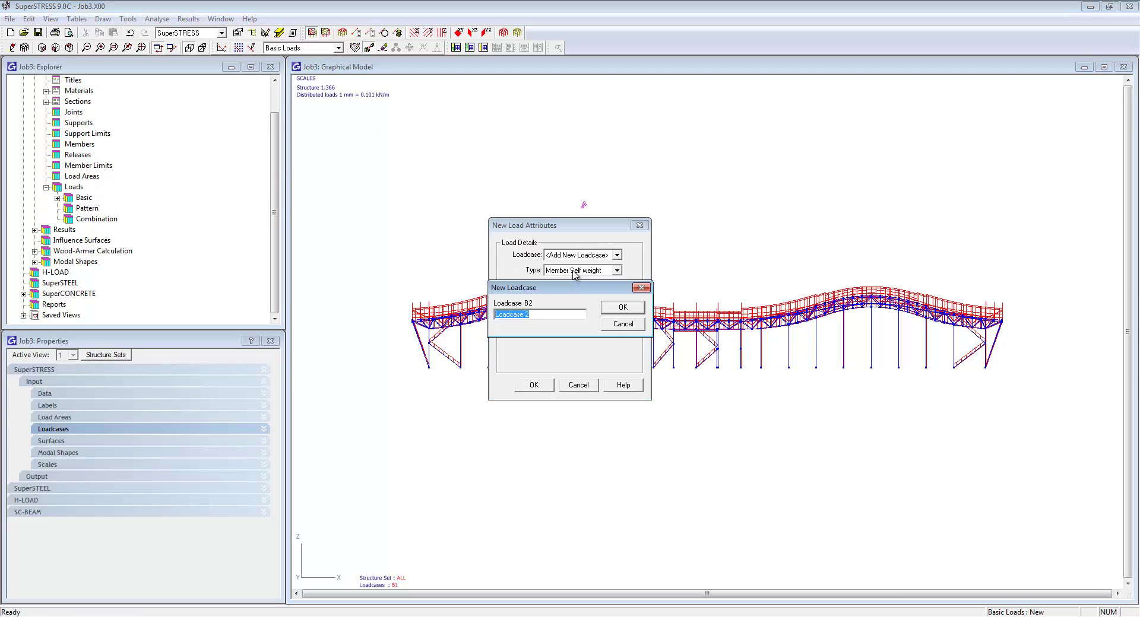
type("Roof Load")
key("Return")
- Apply a full-length FZ member load under Roof Load across the roof members
left_click(575, 273)
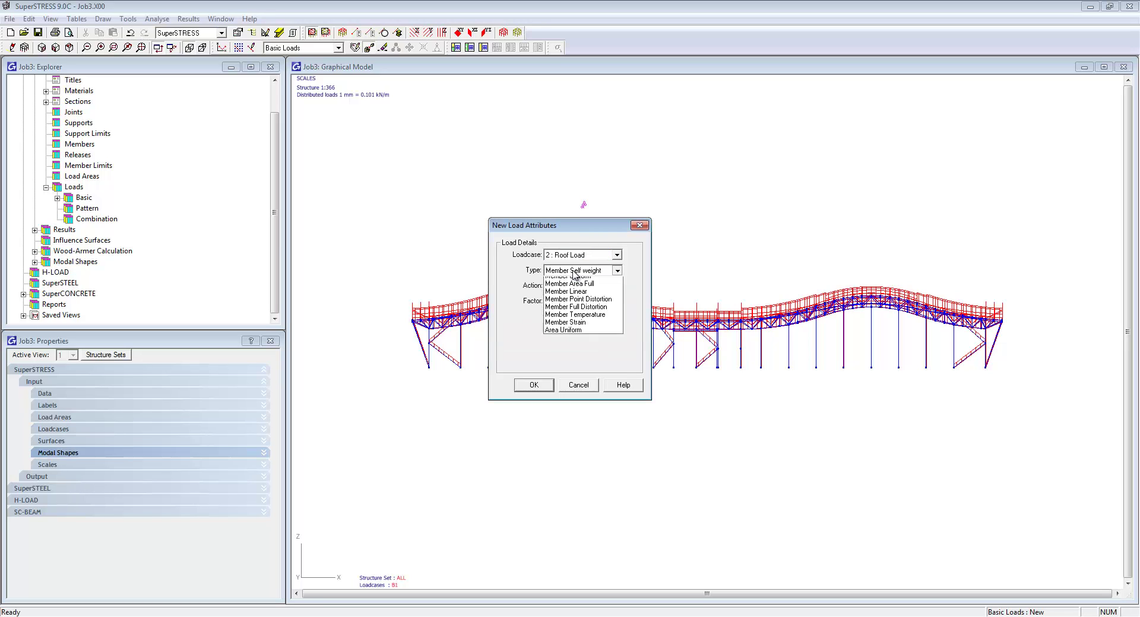
left_click(576, 304)
double_click(561, 316)
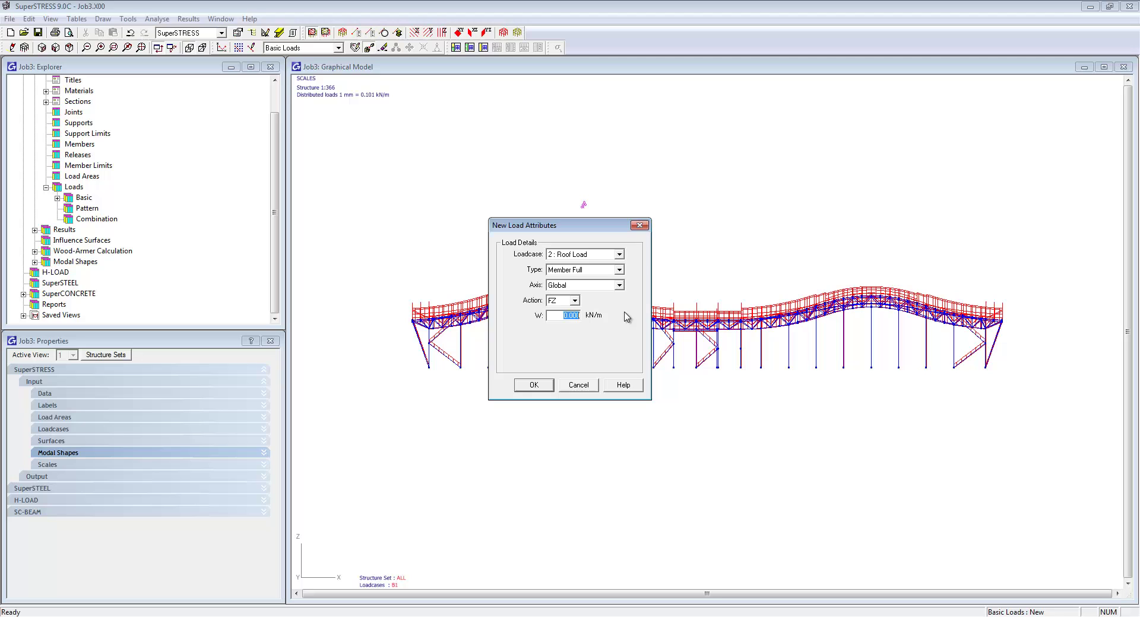
key("Return")
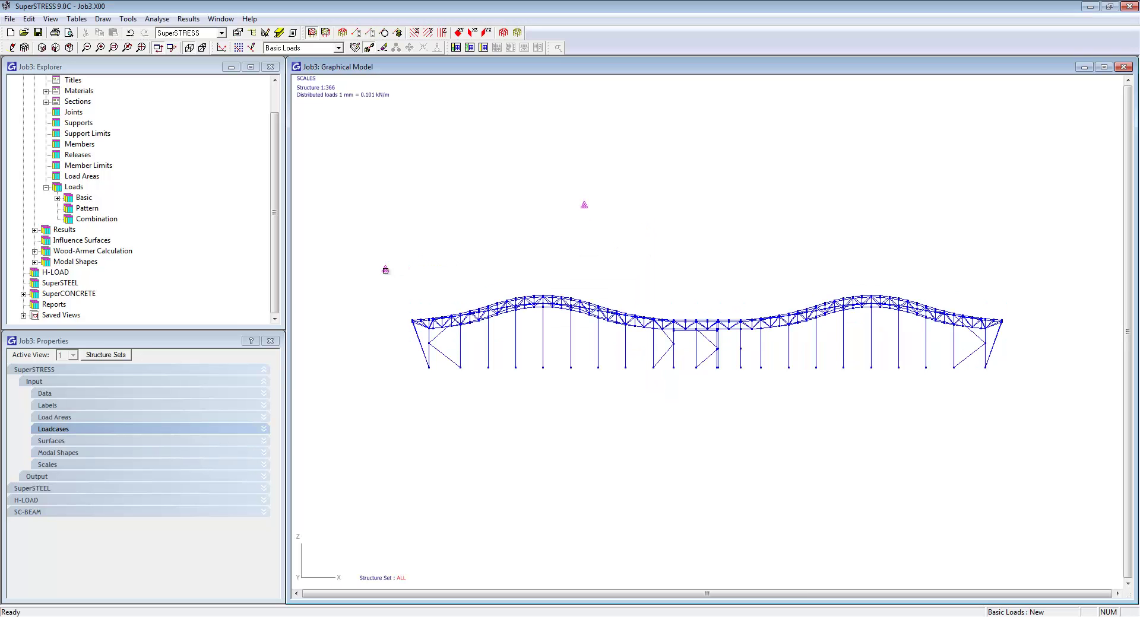
mouse_move(383, 273)
left_mouse_down()
mouse_move(995, 354)
mouse_move(1036, 345)
left_mouse_up()
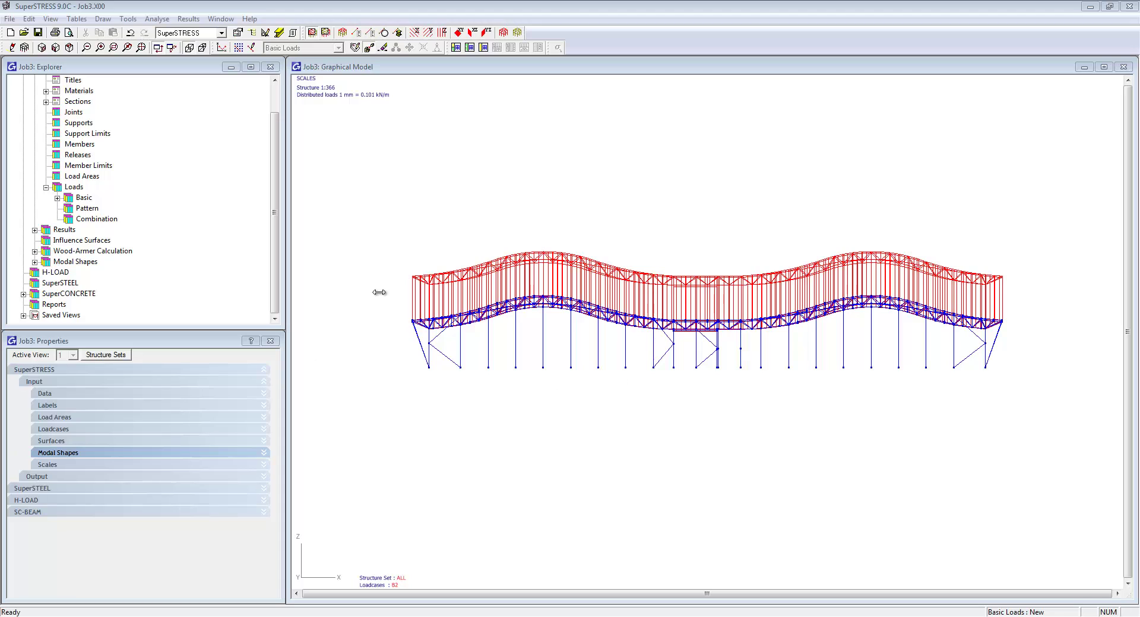
- Add Combination 1 with entries B1 Self Weight and B2 Roof Load, each at 1.000
double_click(96, 219)
right_click(199, 254)
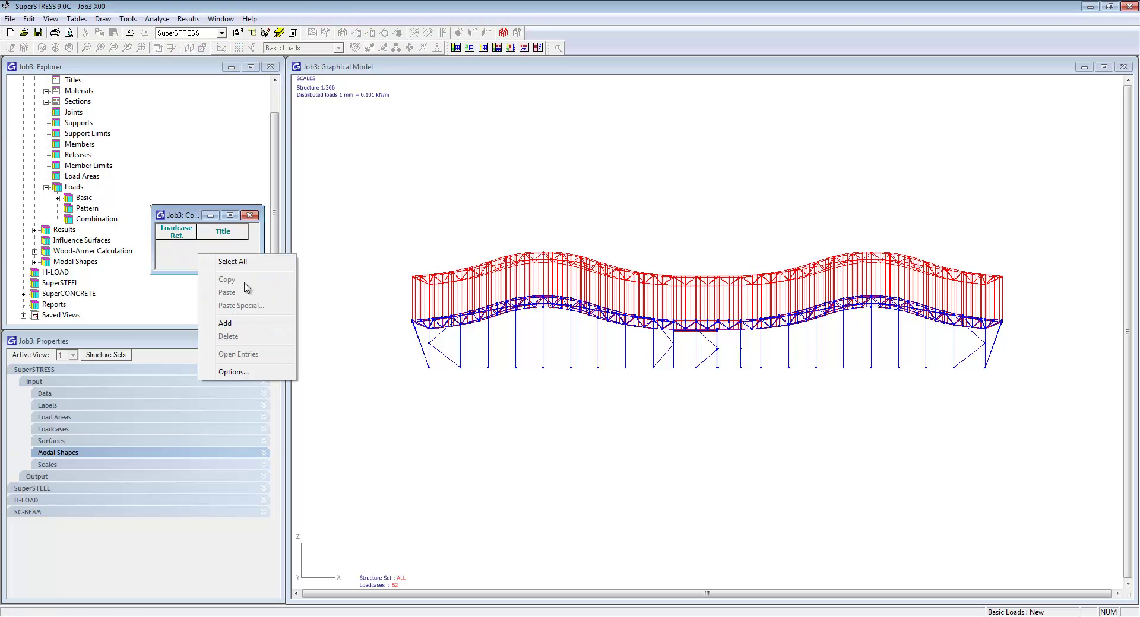
left_click(224, 321)
double_click(180, 244)
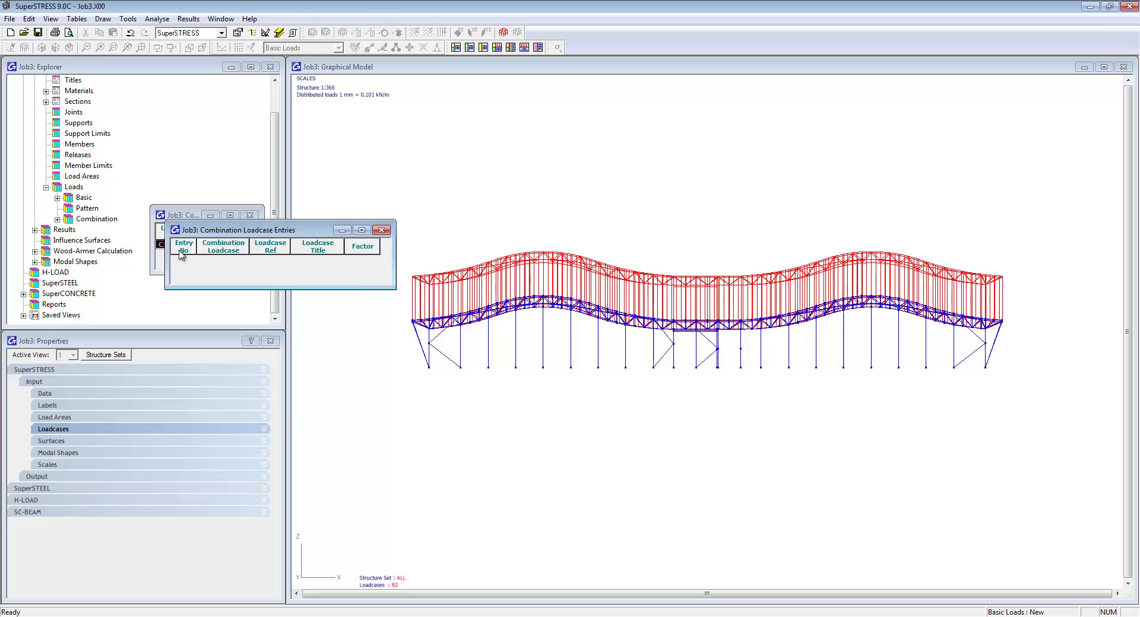
right_click(257, 268)
left_click(282, 336)
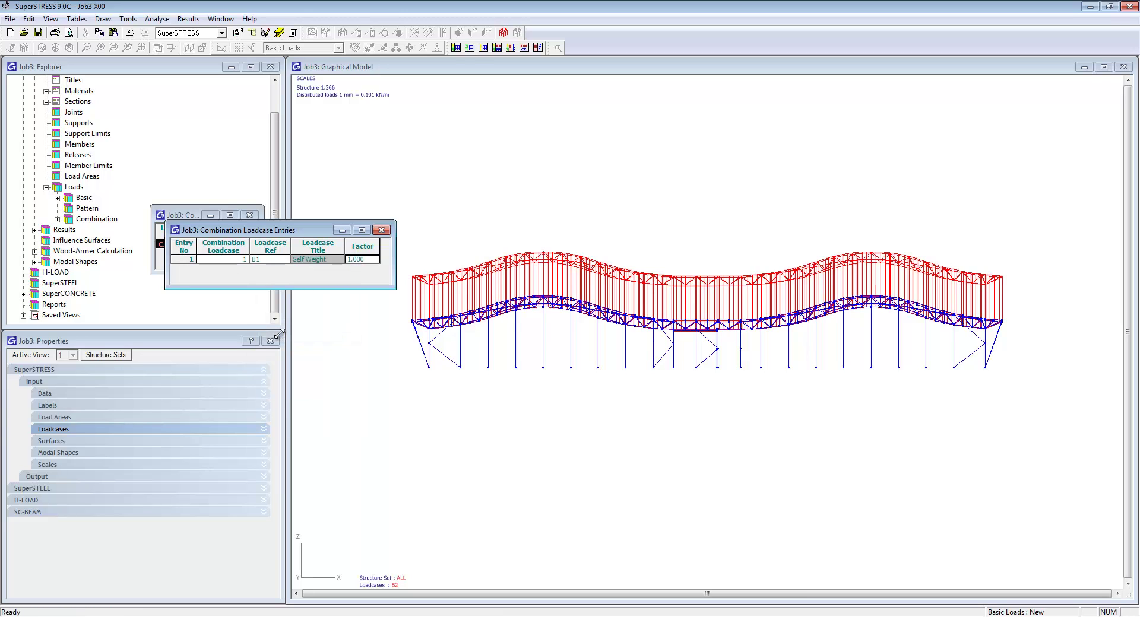
key("Down")
type("b2")
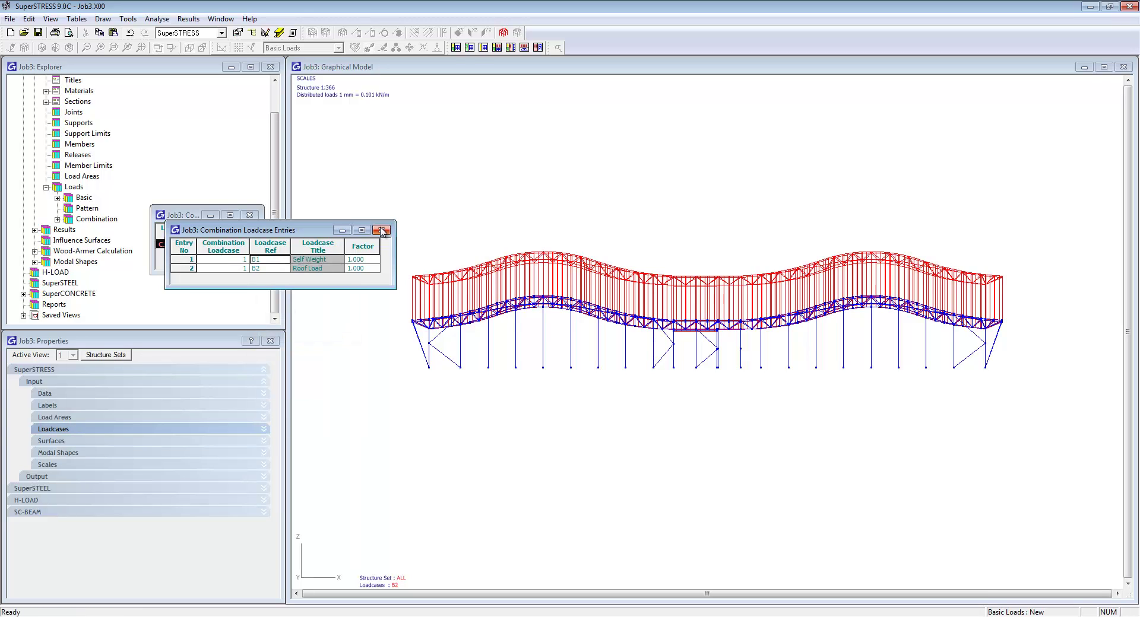
left_click(381, 229)
left_click(249, 215)
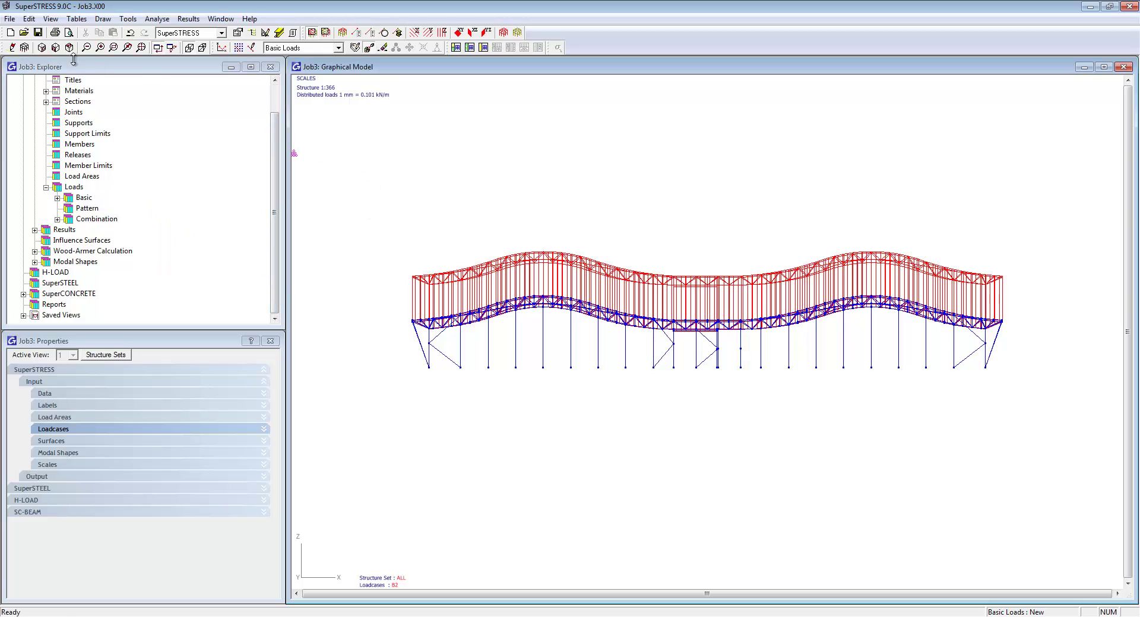
- Re-align the model and run Analyse, acknowledging the completion message
left_click(24, 47)
left_click(156, 19)
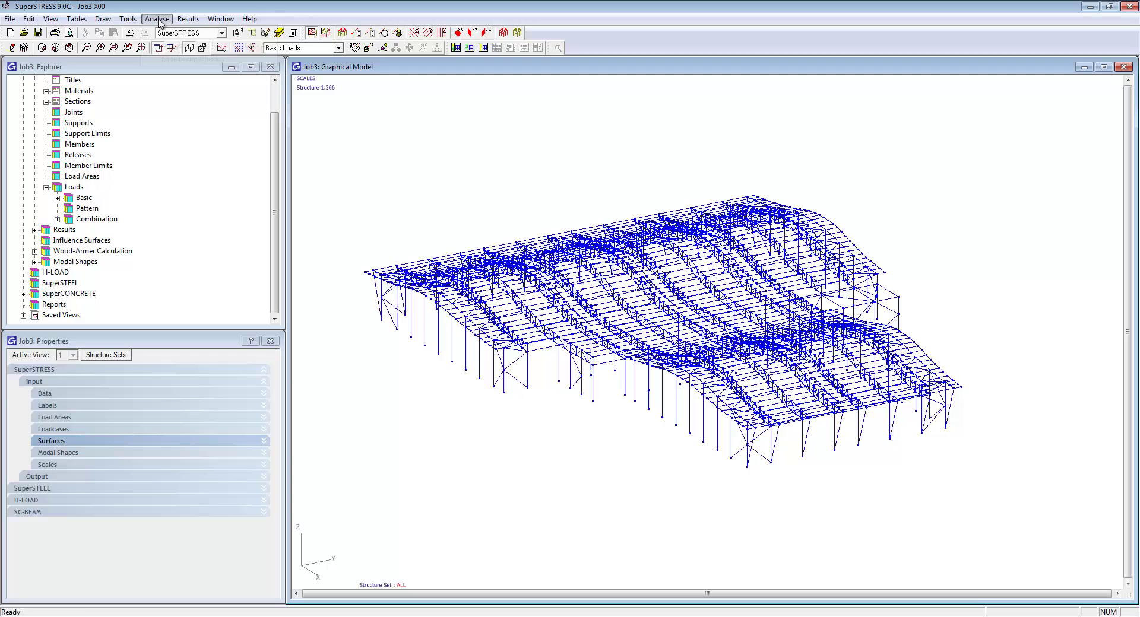
left_click(168, 46)
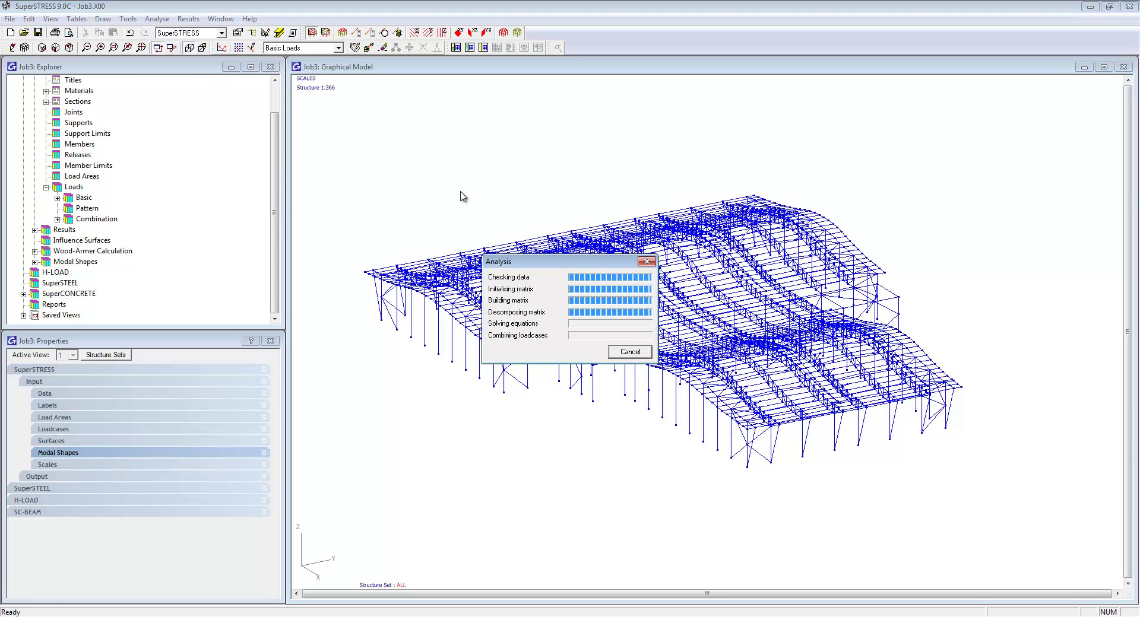
left_click(681, 348)
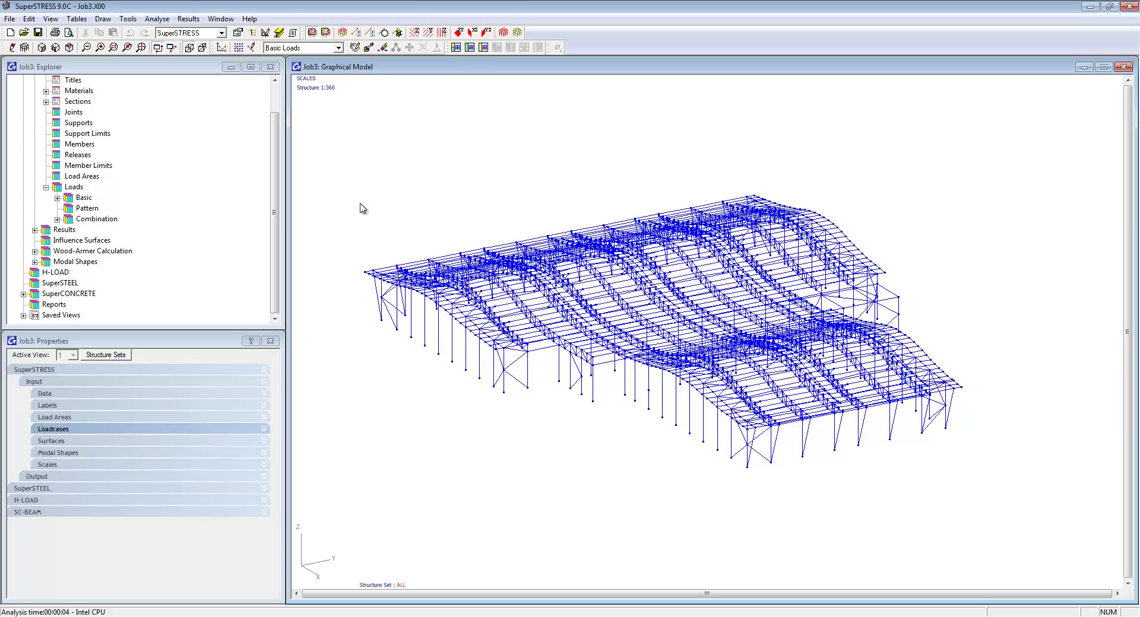
- Display Combination C1 deflections on the roof and view them in front elevation
left_click(469, 50)
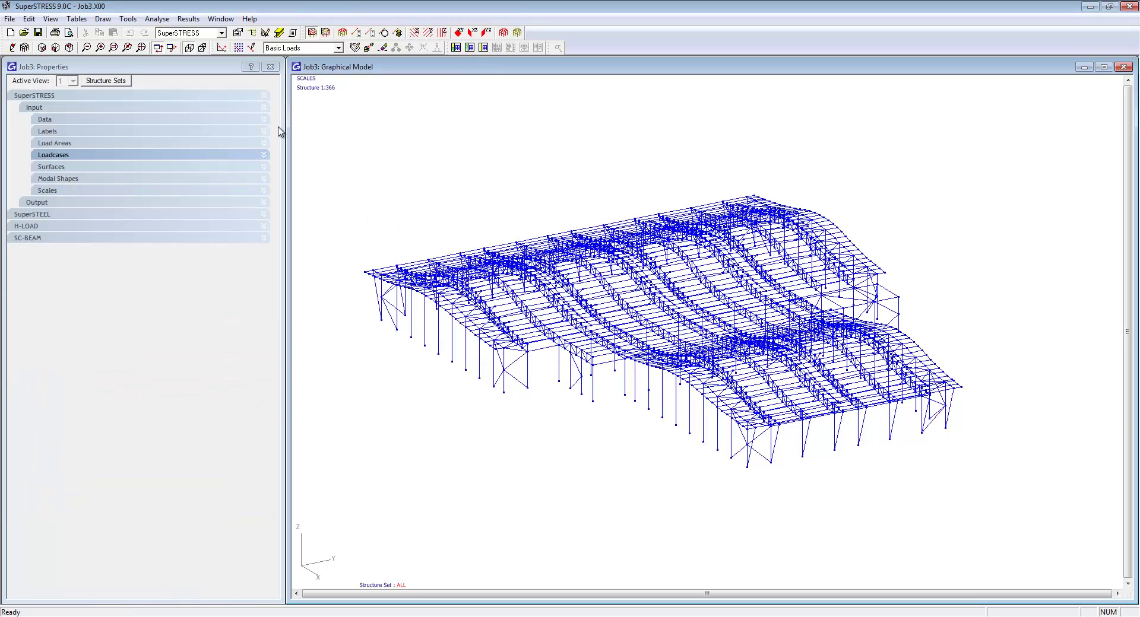
left_click(263, 205)
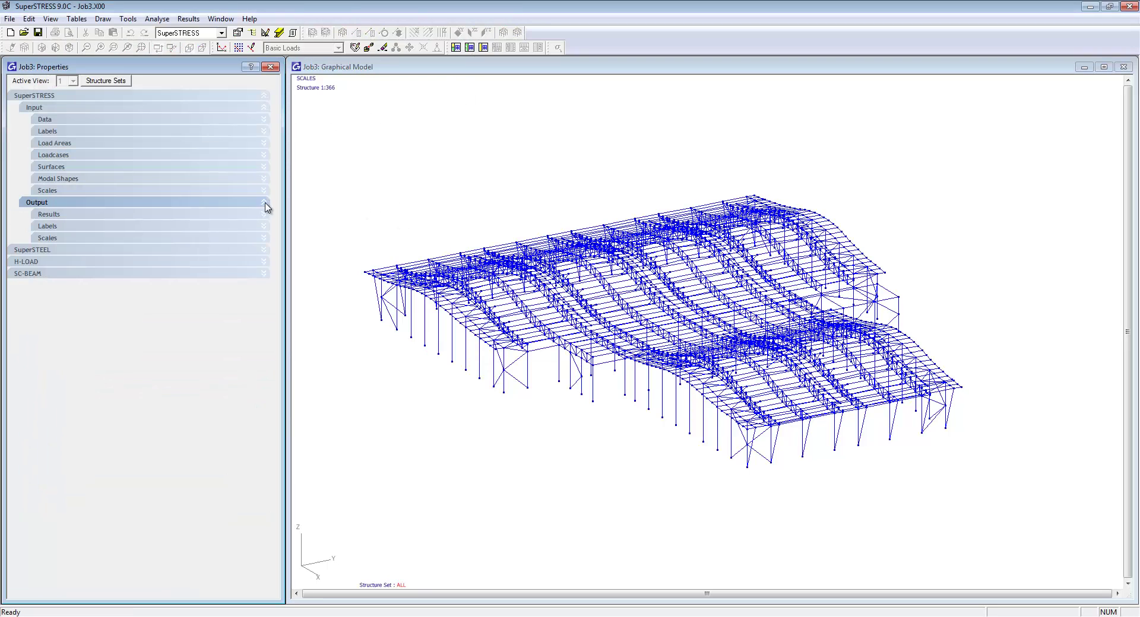
left_click(265, 155)
left_click(59, 217)
left_click(264, 155)
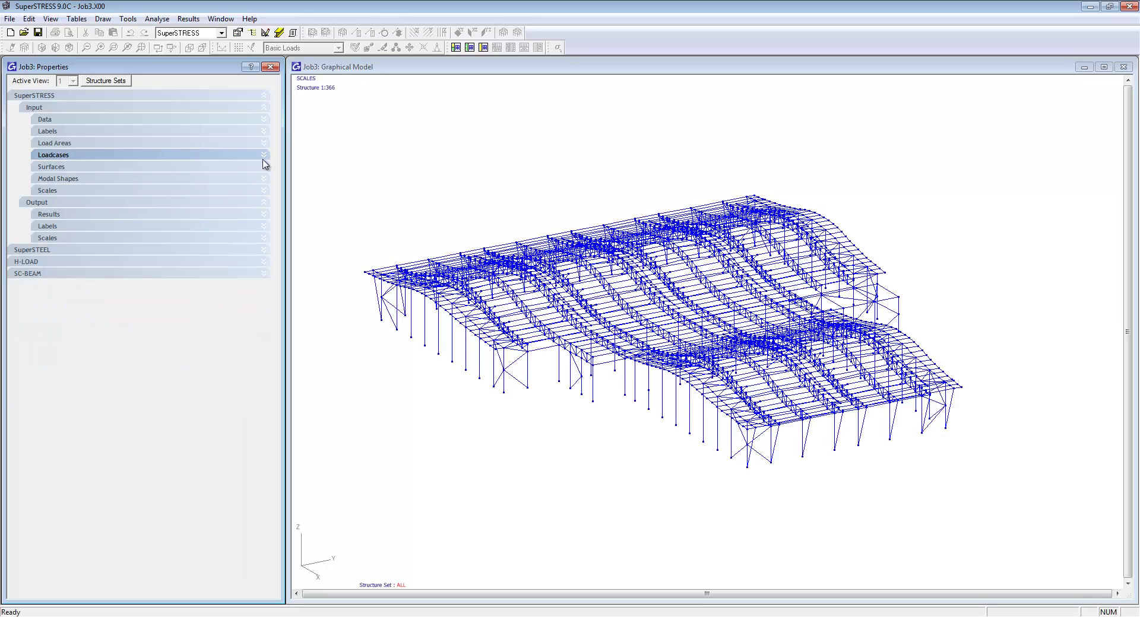
left_click(264, 214)
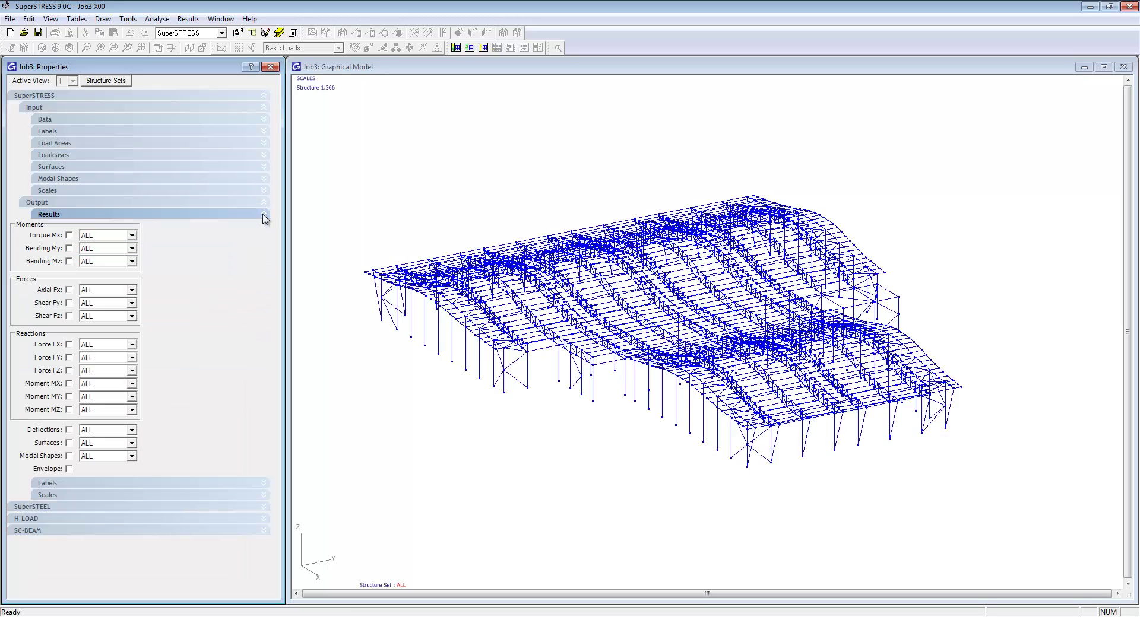
left_click(69, 430)
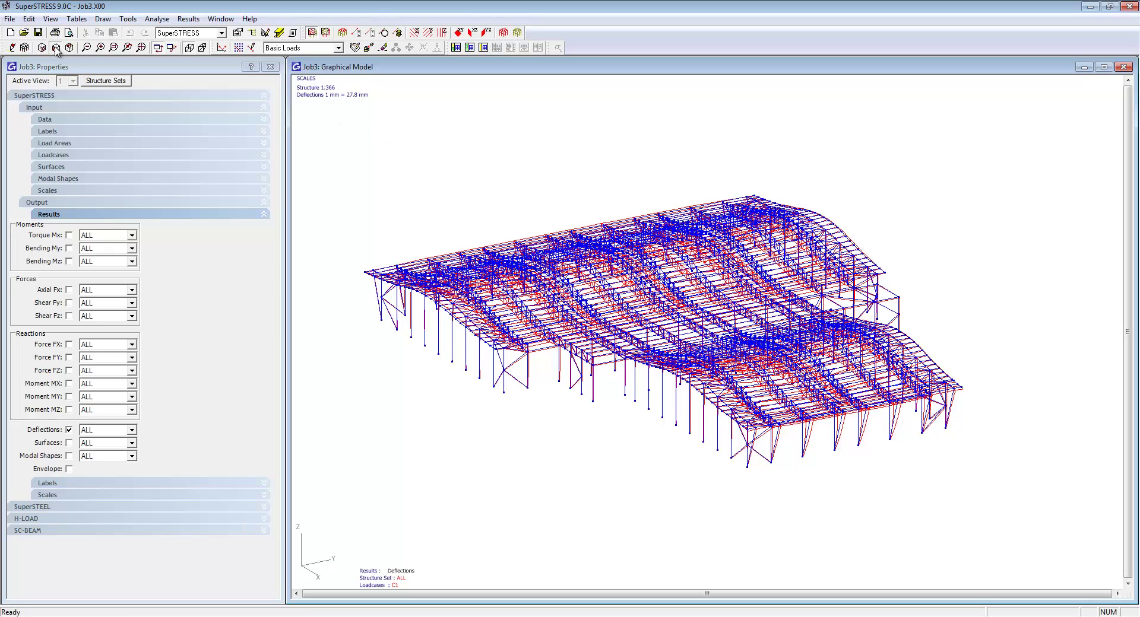
left_click(55, 48)
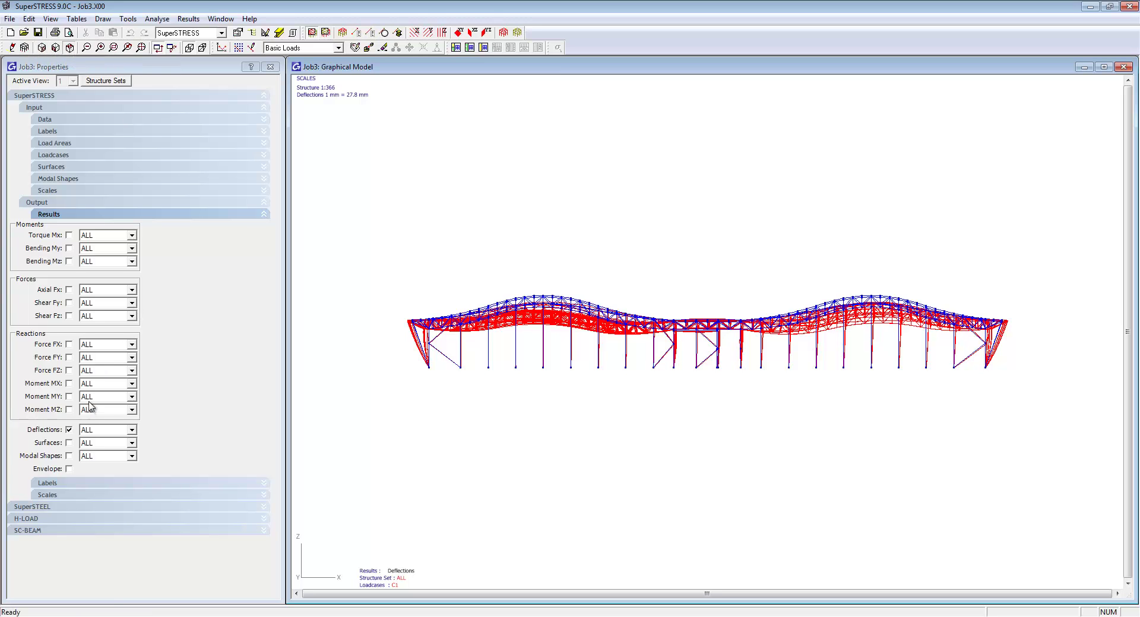
- Hide deflections and save a selected row of roof beams as structure set Temp
left_click(70, 433)
left_click(69, 430)
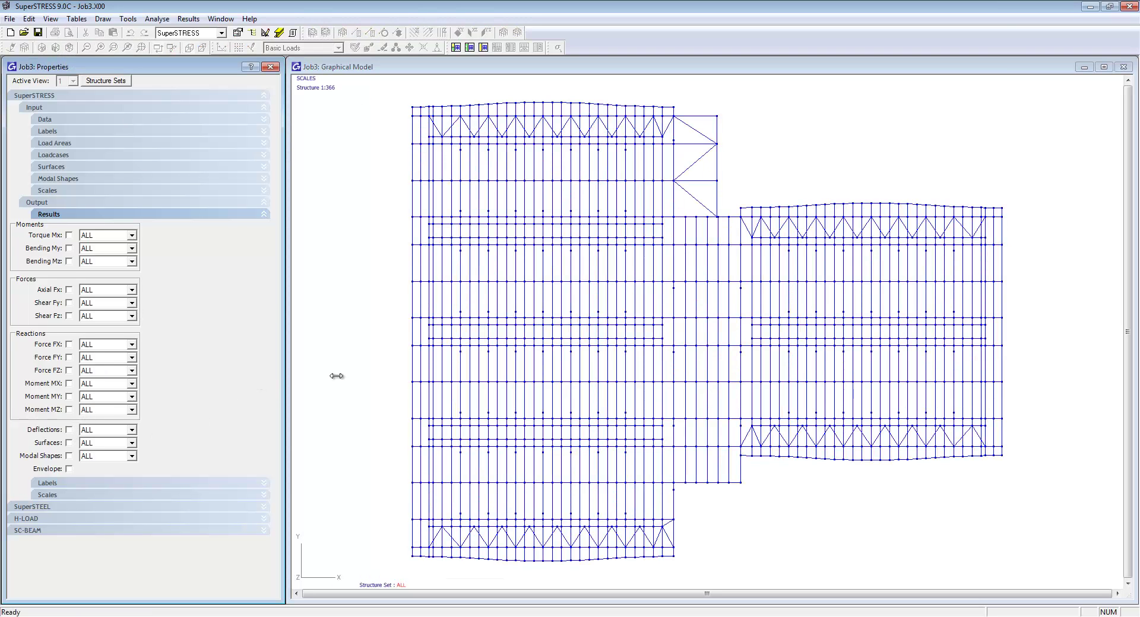
left_click_drag(398, 275, 1025, 290)
right_click(364, 274)
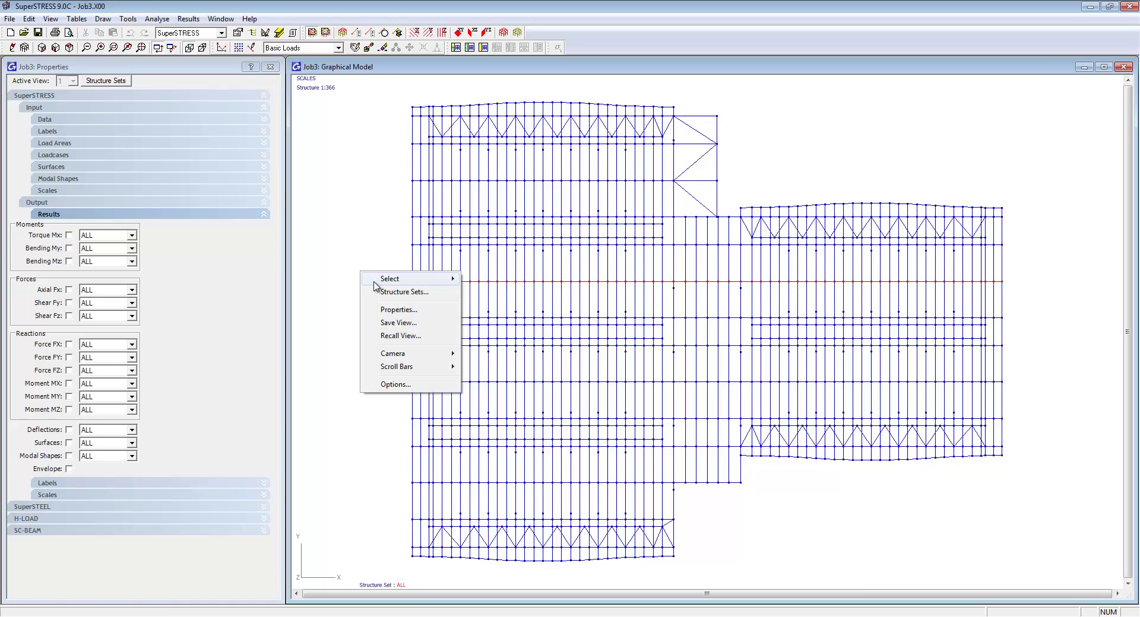
left_click(390, 293)
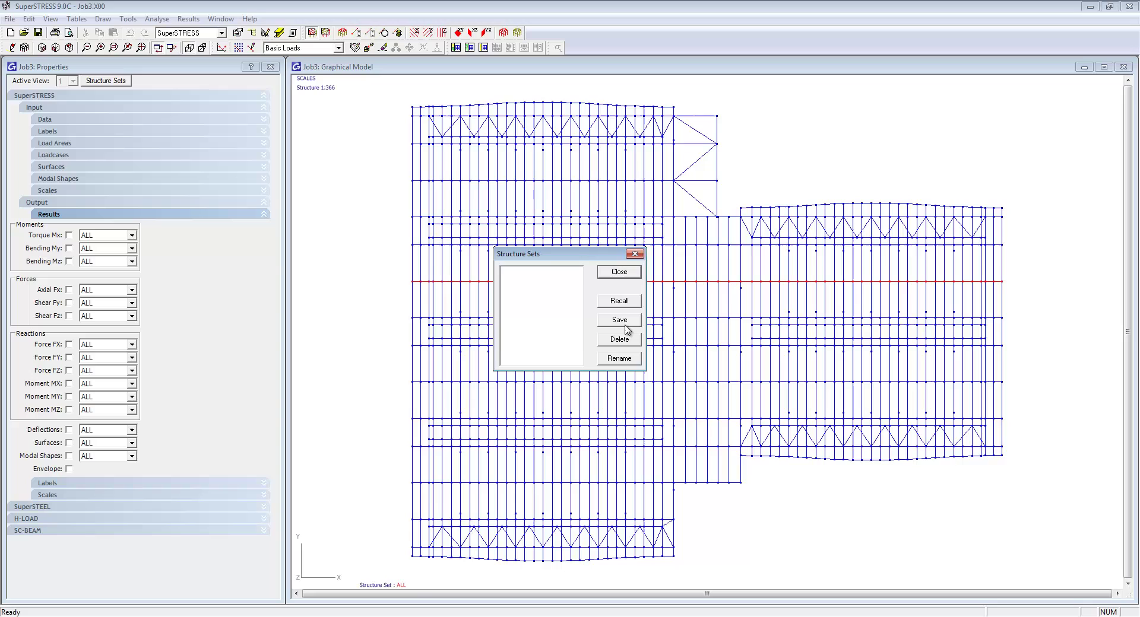
left_click(625, 323)
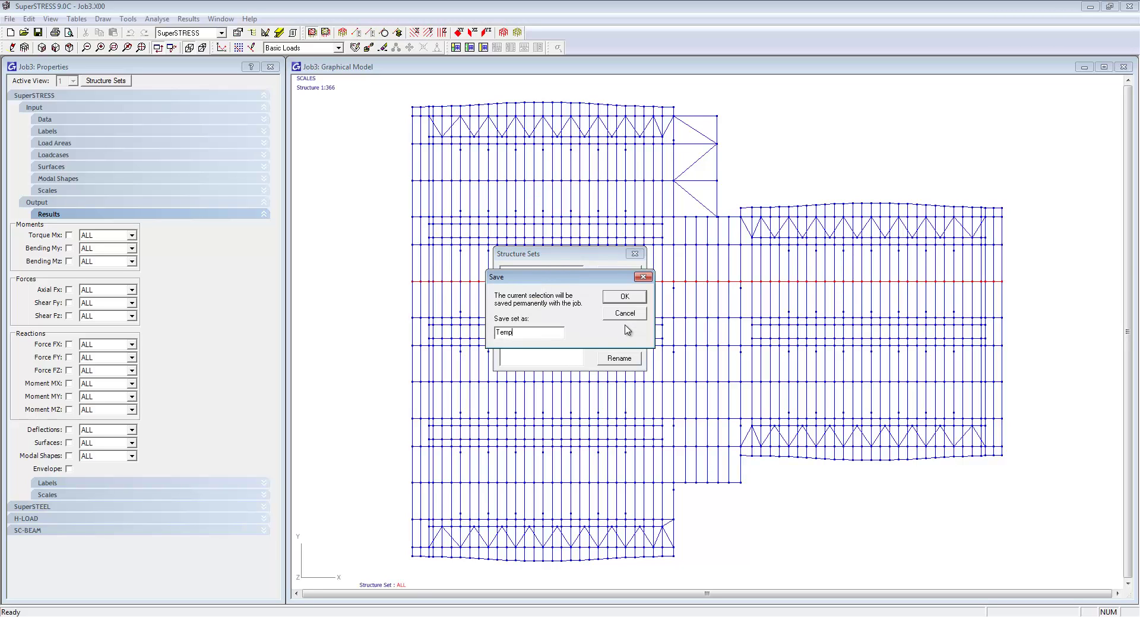
key("Return")
left_click(618, 271)
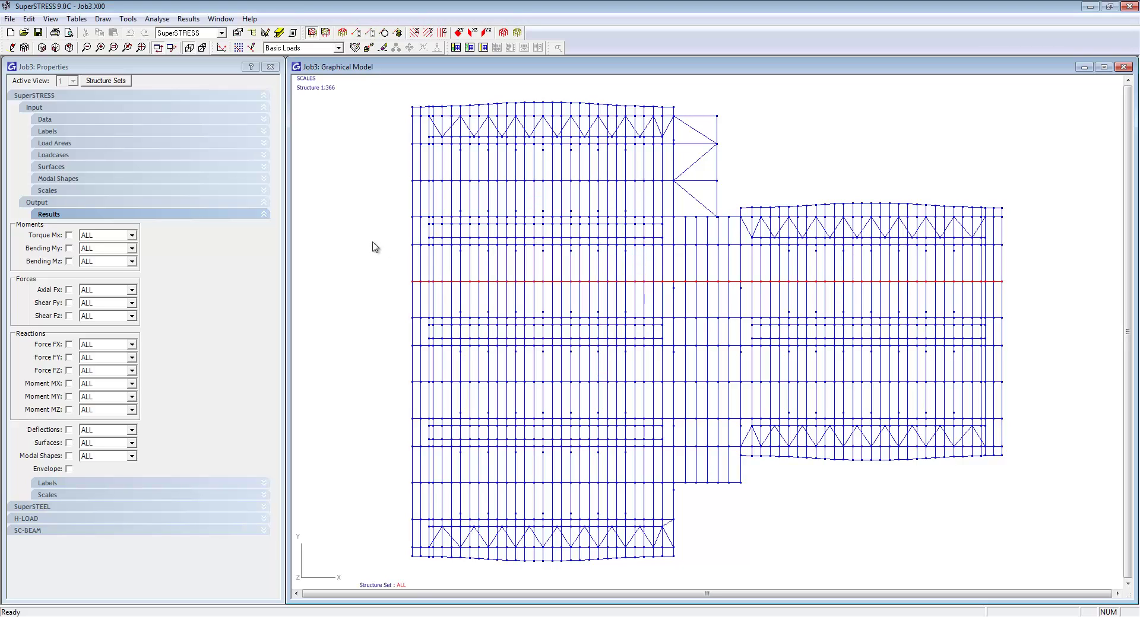
- Display only the Temp structure set in X-Z side elevation
left_click(264, 120)
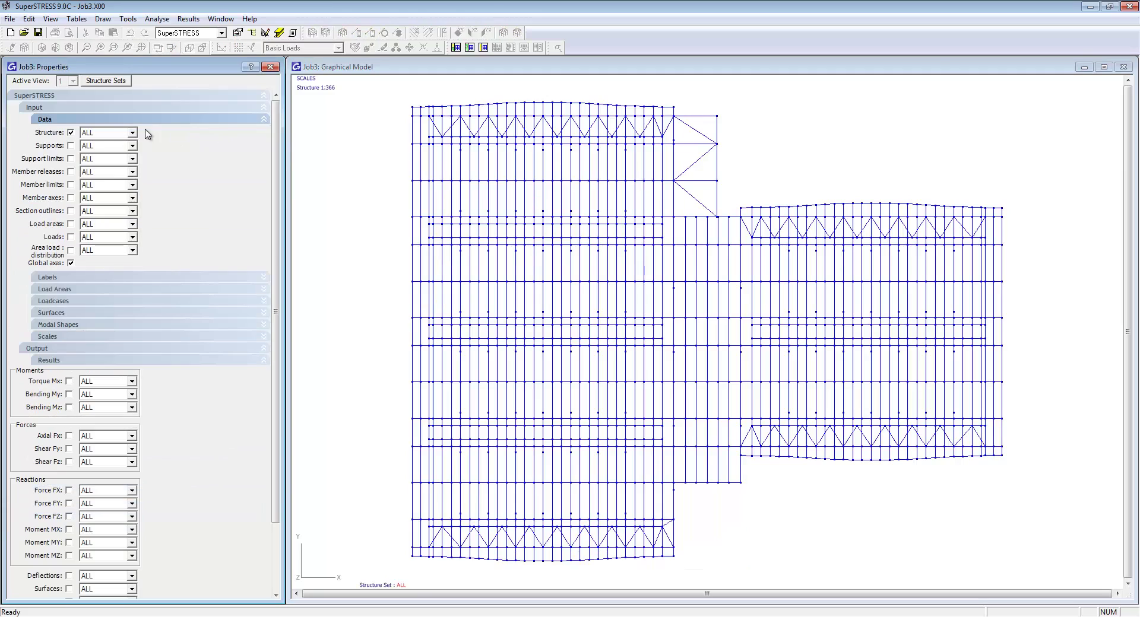
left_click(131, 132)
left_click(98, 150)
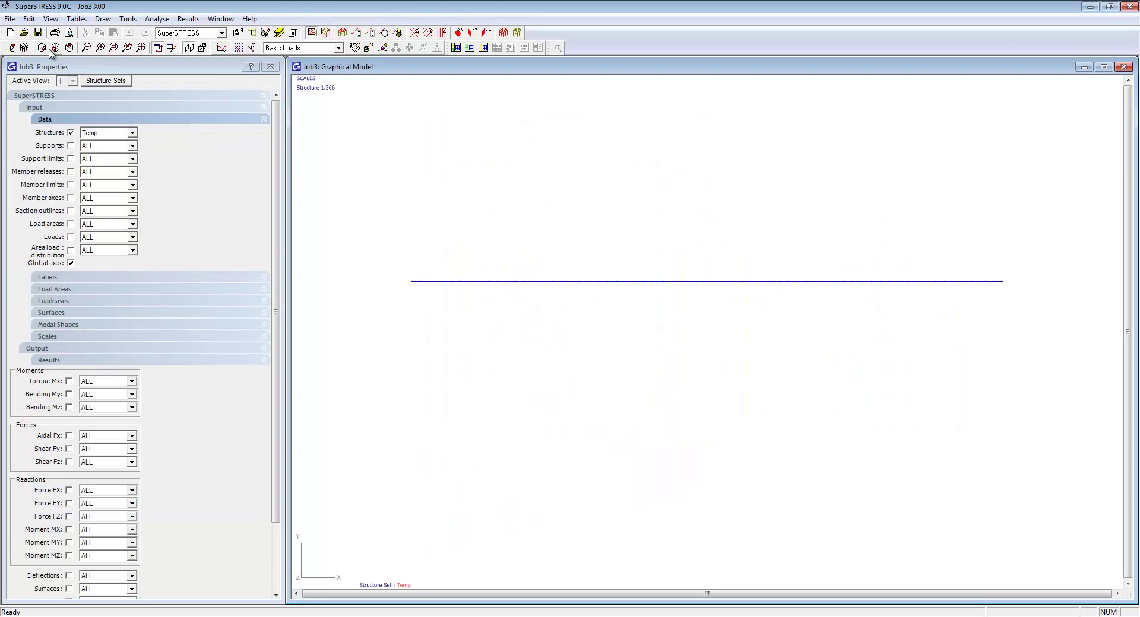
left_click(54, 48)
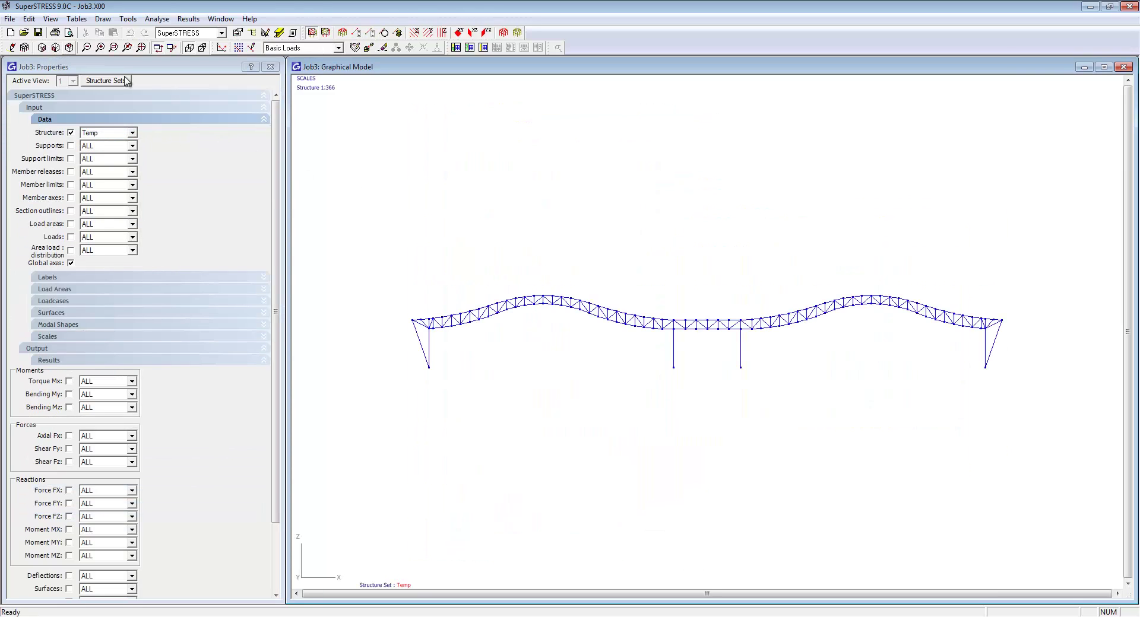
left_click(264, 119)
- Briefly plot Bending My, then show the Temp truss's deflected shape
left_click(69, 248)
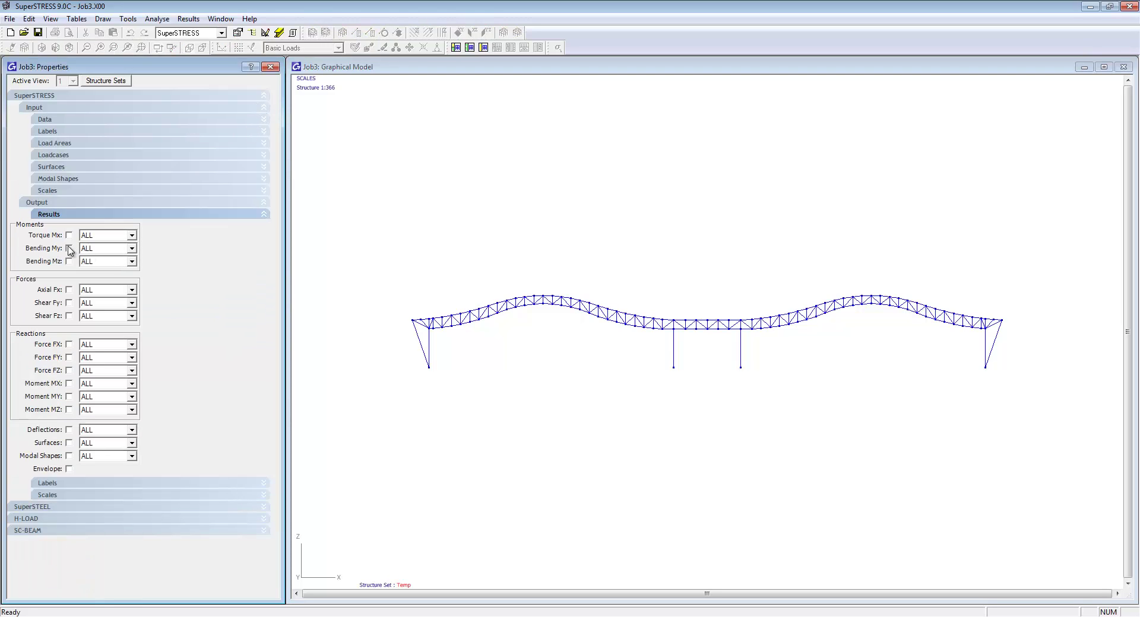
left_click(69, 249)
left_click(69, 430)
- Save the current deflected-shape display as a named view
right_click(354, 249)
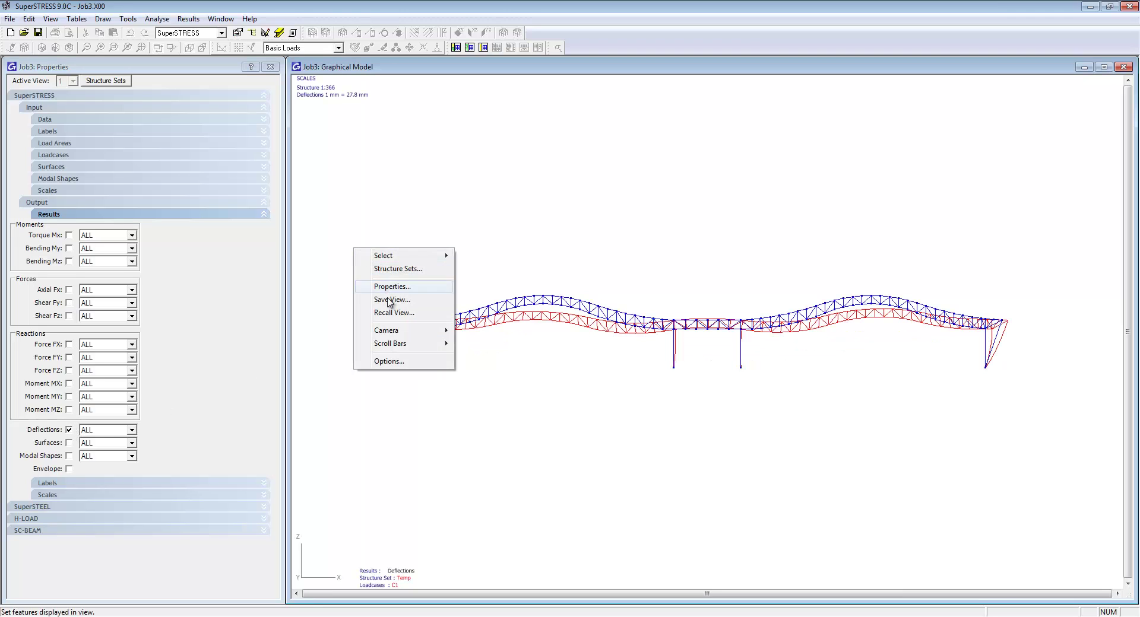
left_click(389, 305)
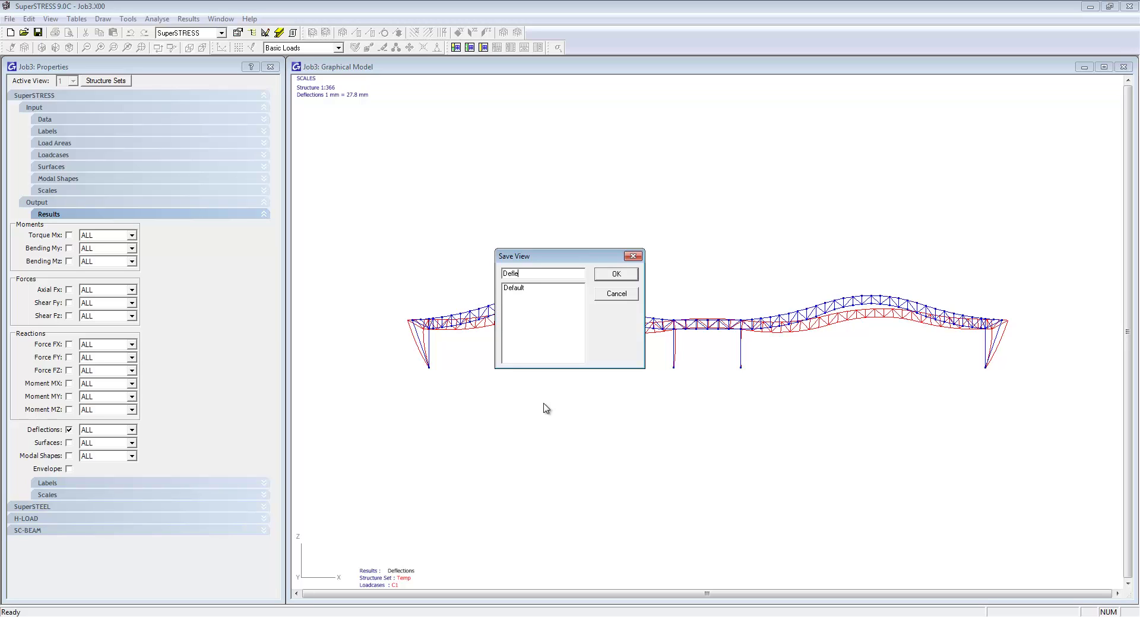
key("Return")
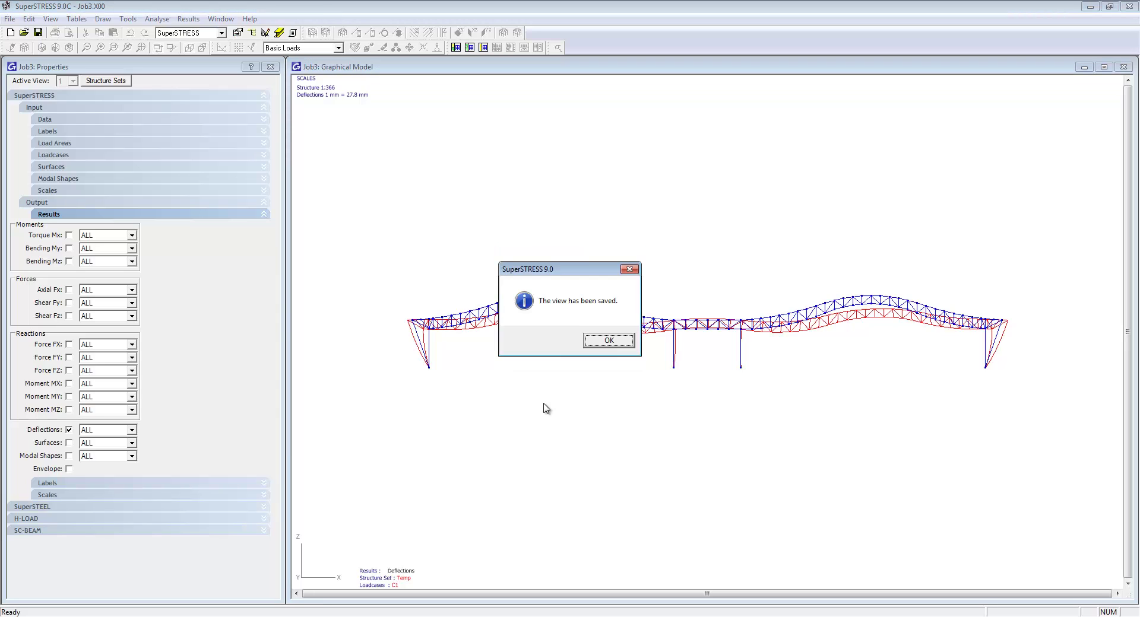
left_click(609, 340)
left_click(456, 47)
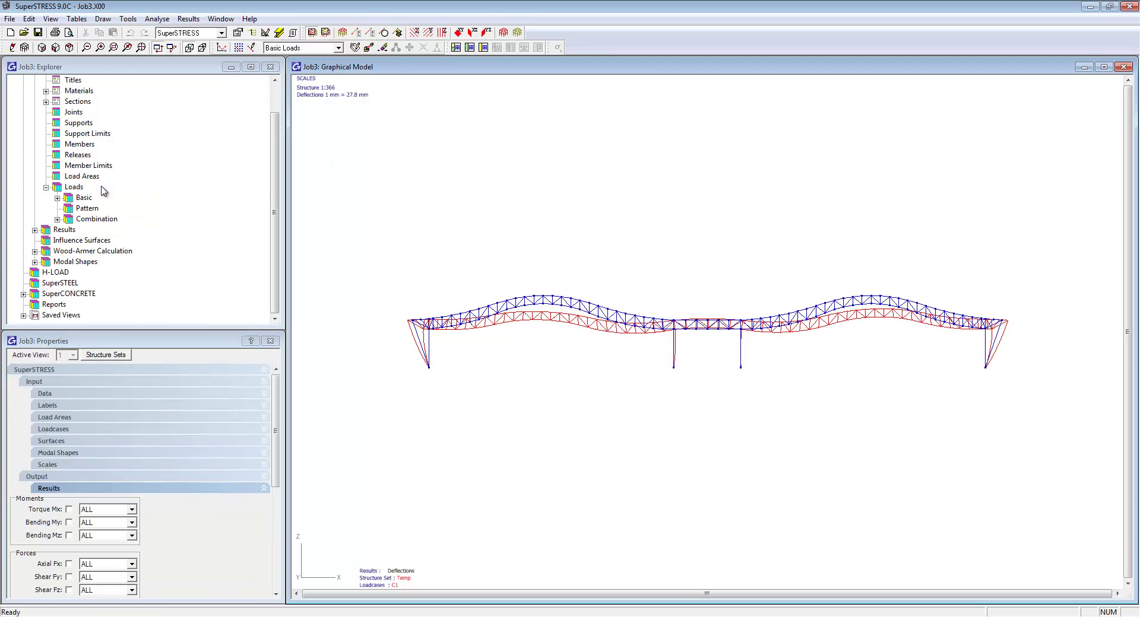
left_click(34, 230)
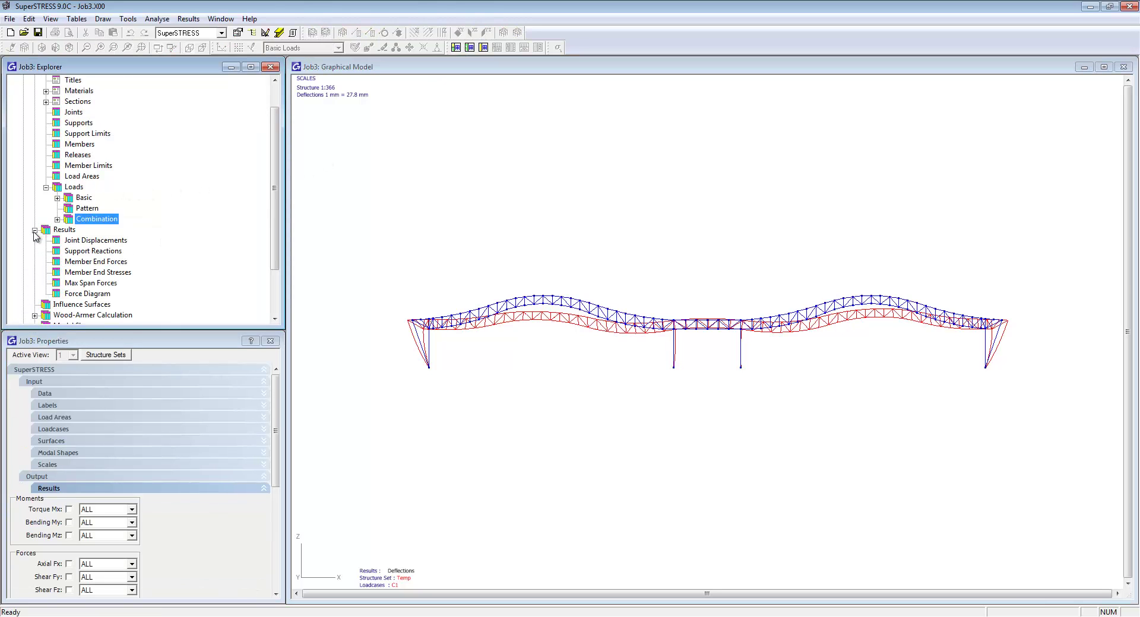
double_click(81, 252)
left_click_drag(298, 245, 326, 126)
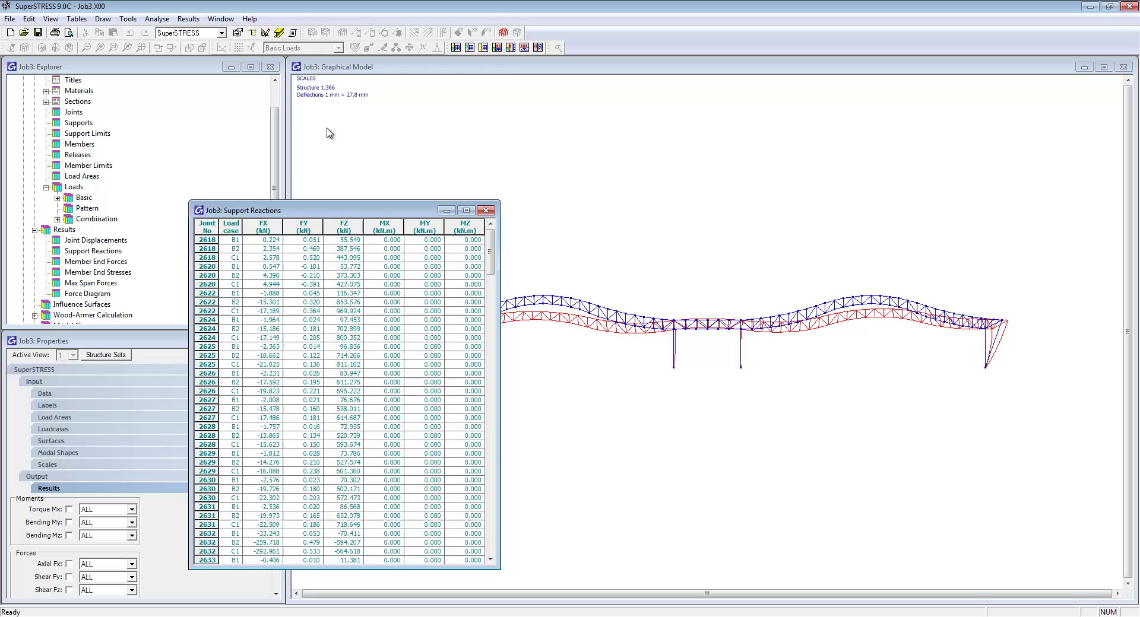
right_click(336, 239)
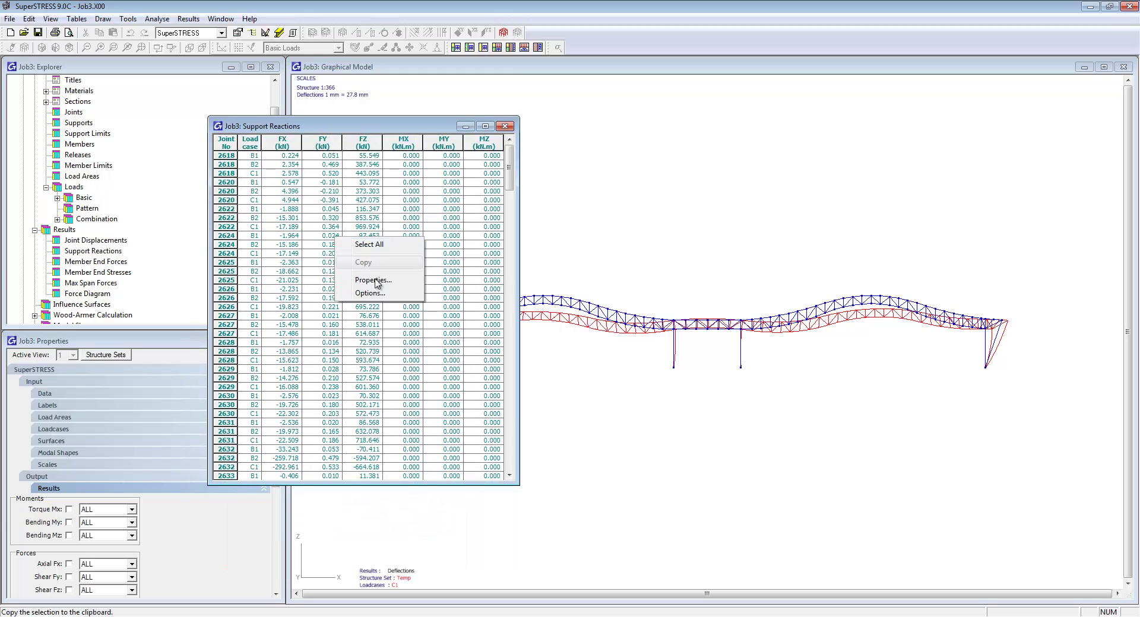
left_click(359, 293)
left_click(511, 212)
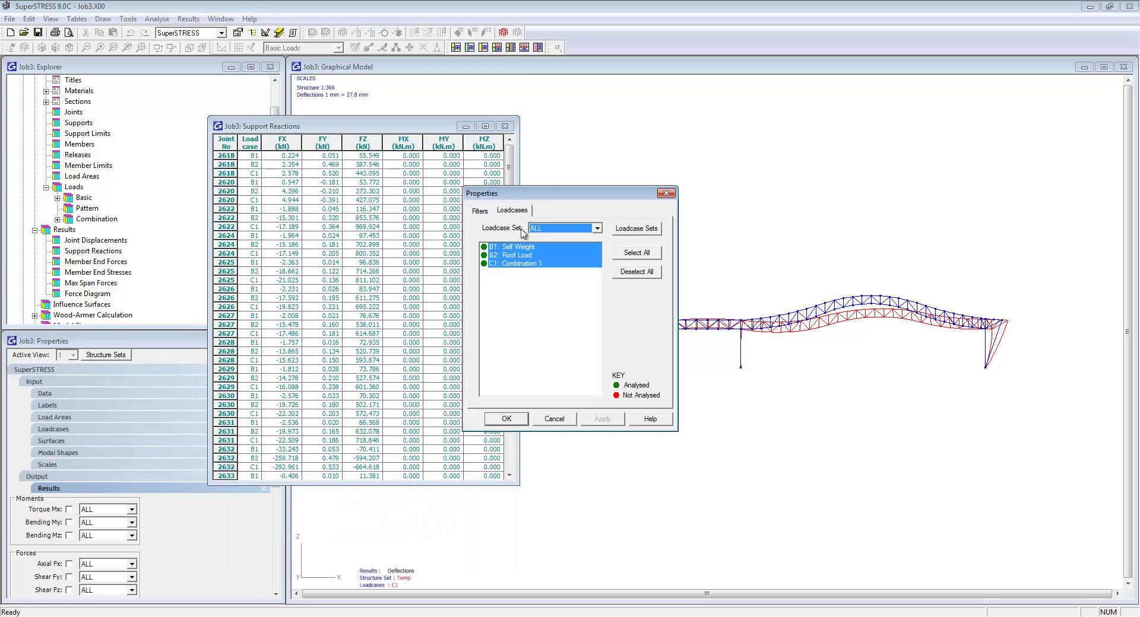
left_click(479, 211)
left_click(591, 256)
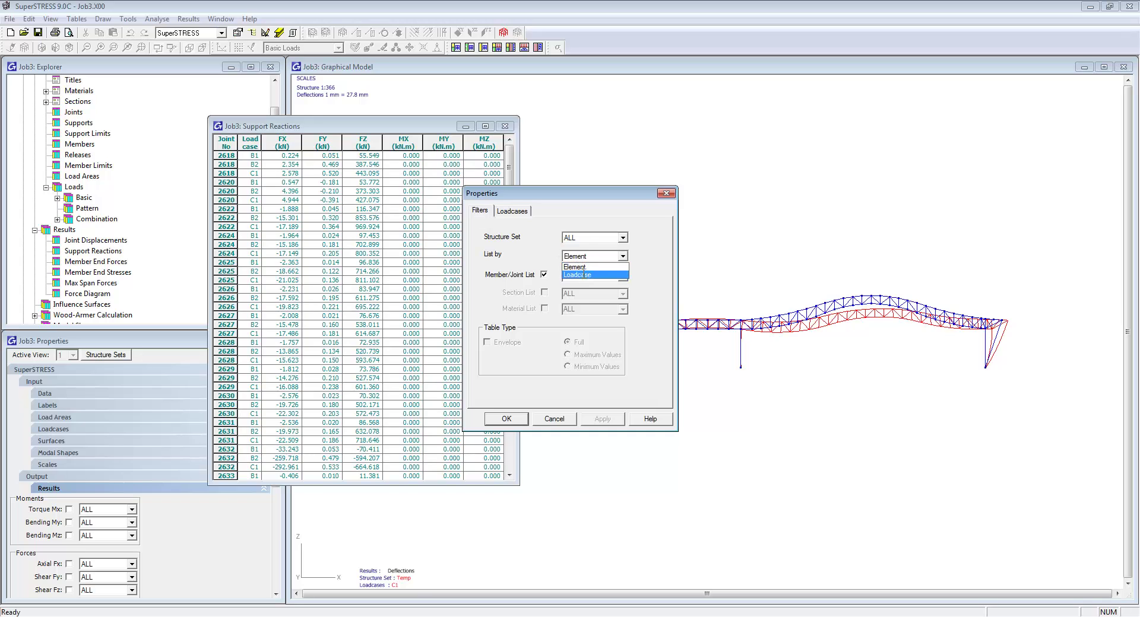
left_click(579, 265)
left_click(507, 419)
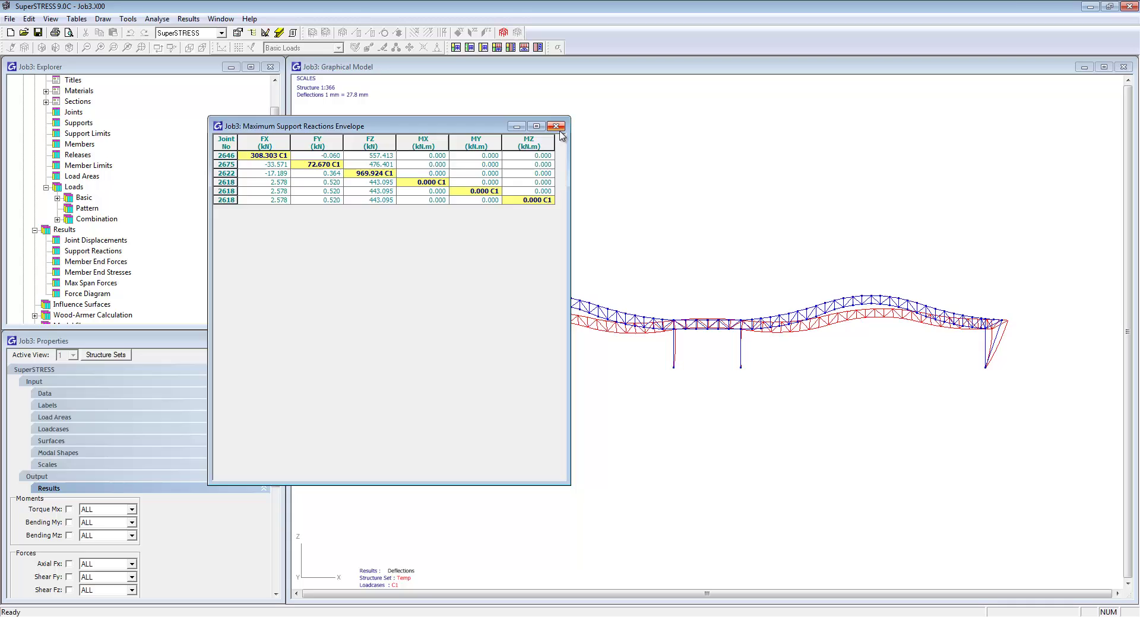
left_click(556, 127)
left_click(35, 230)
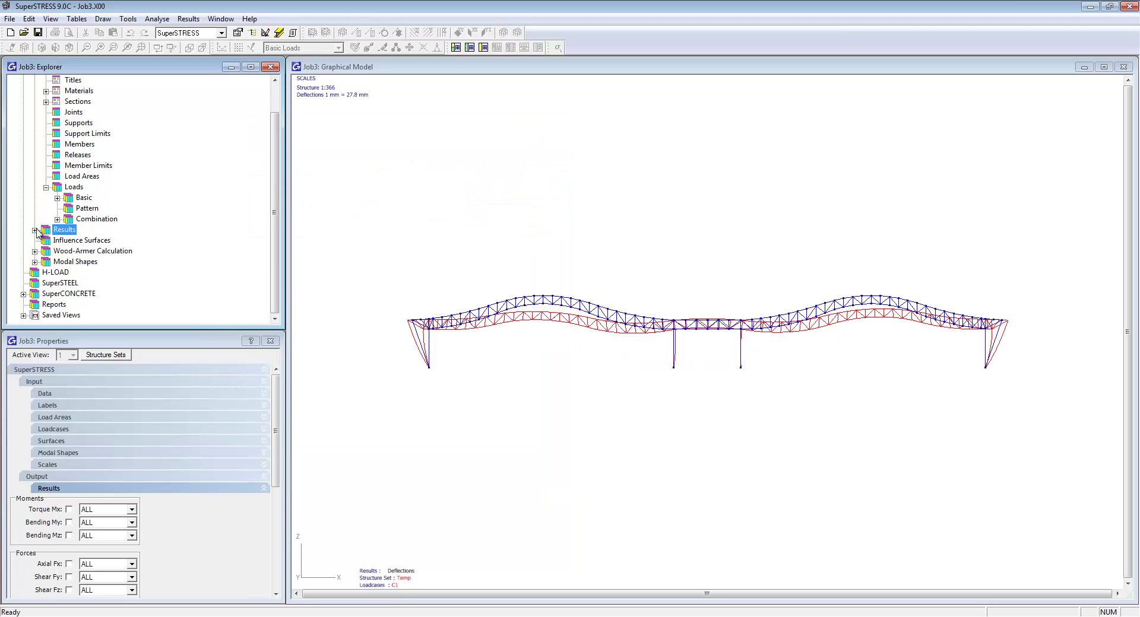
- Preview both pages of the Temp member forces and deflections report, then close it
double_click(53, 305)
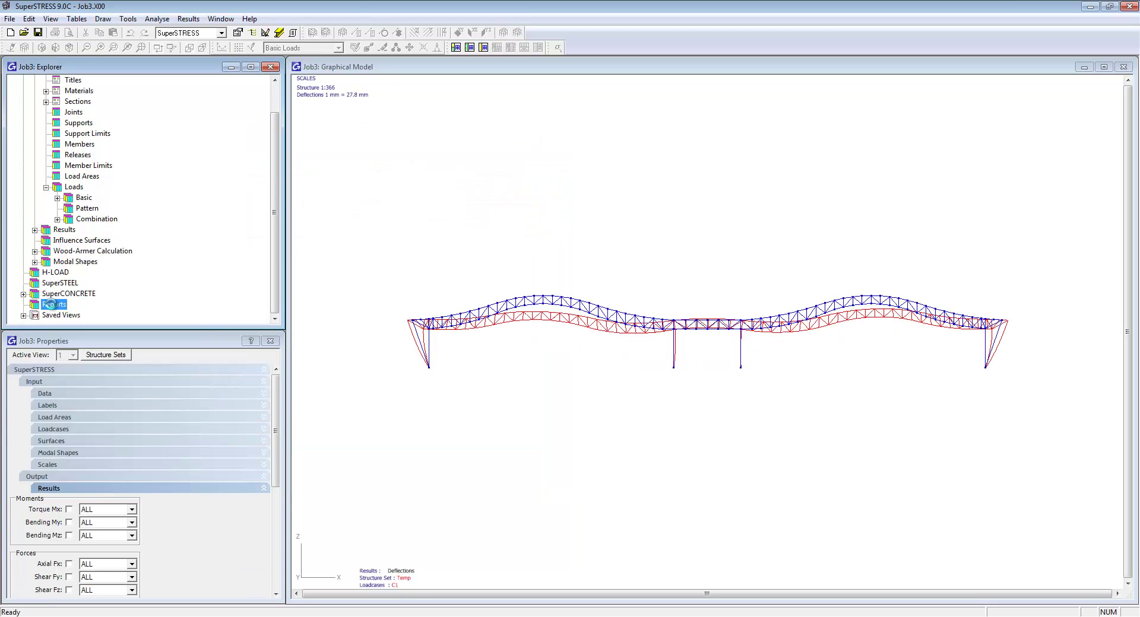
left_click(26, 82)
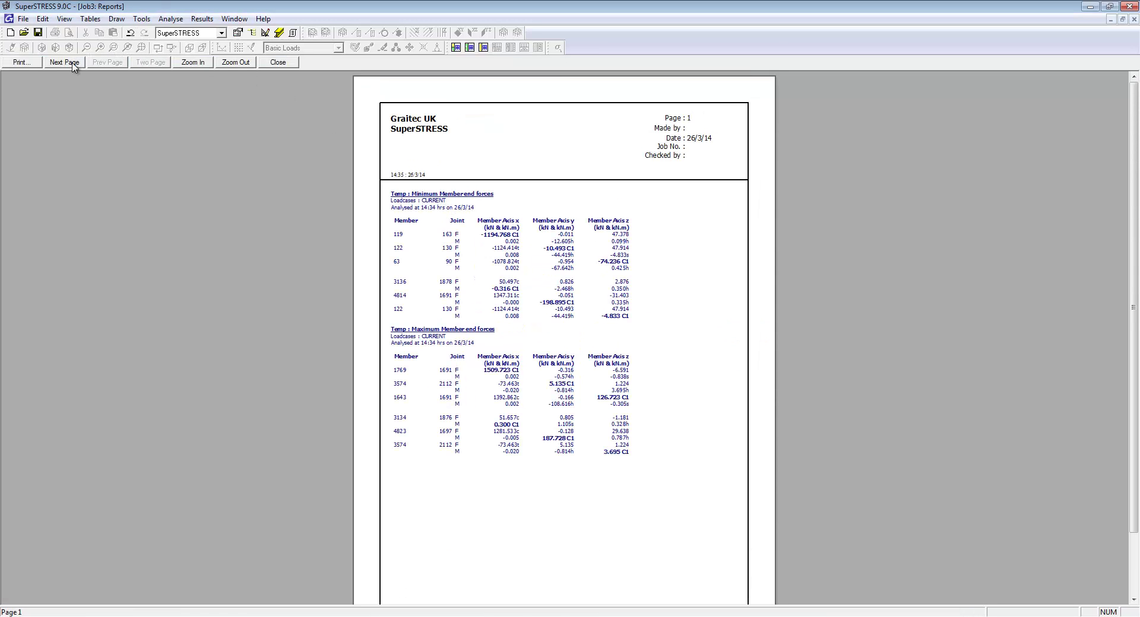
left_click(74, 64)
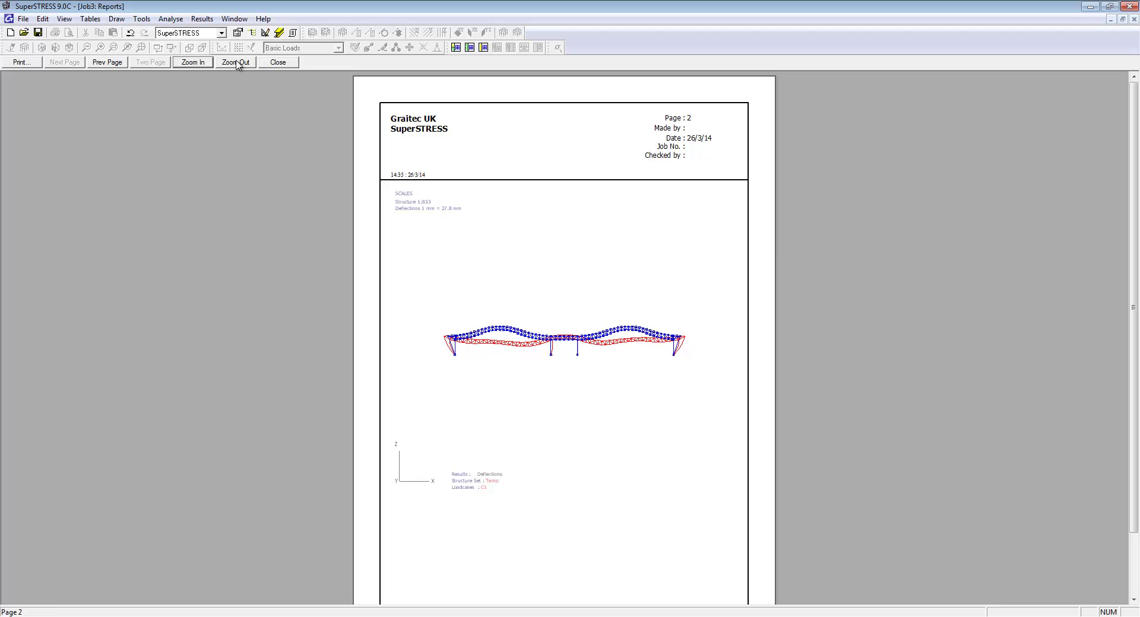
left_click(278, 62)
- Export the full roof model through GTC export as 'SS Export' in the Video Files folder
left_click(10, 18)
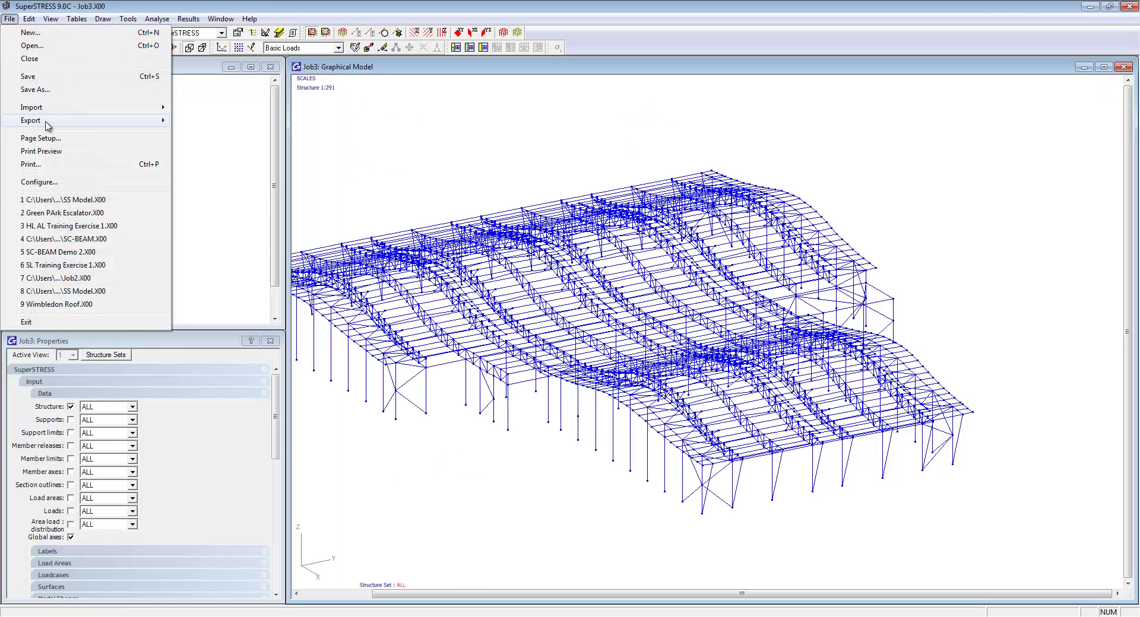
mouse_move(44, 120)
left_click(215, 122)
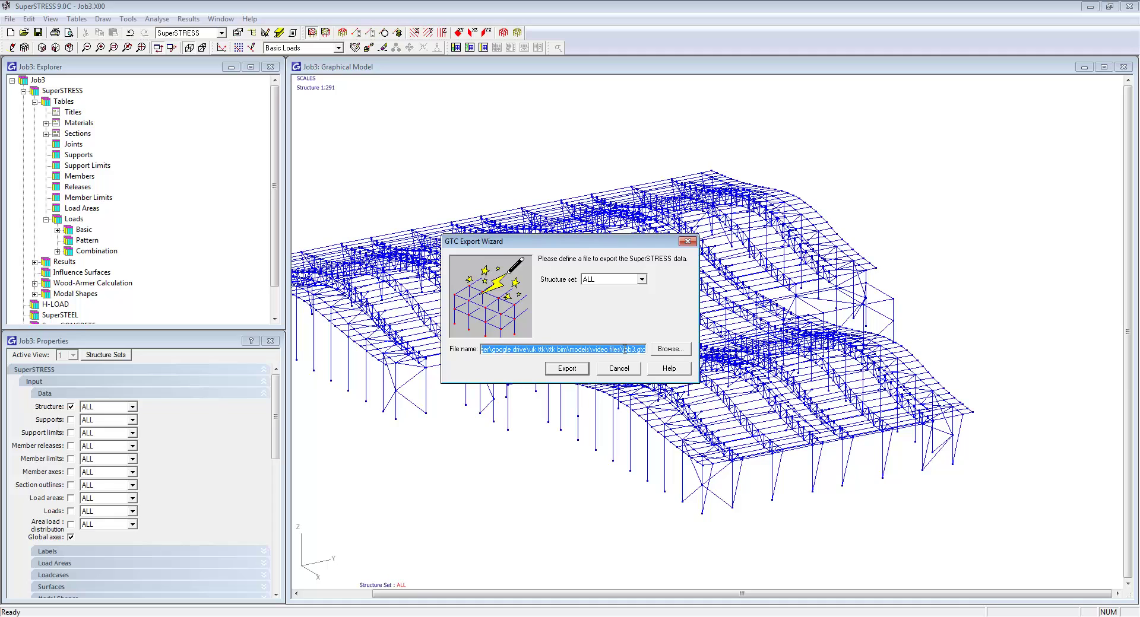
left_click(669, 349)
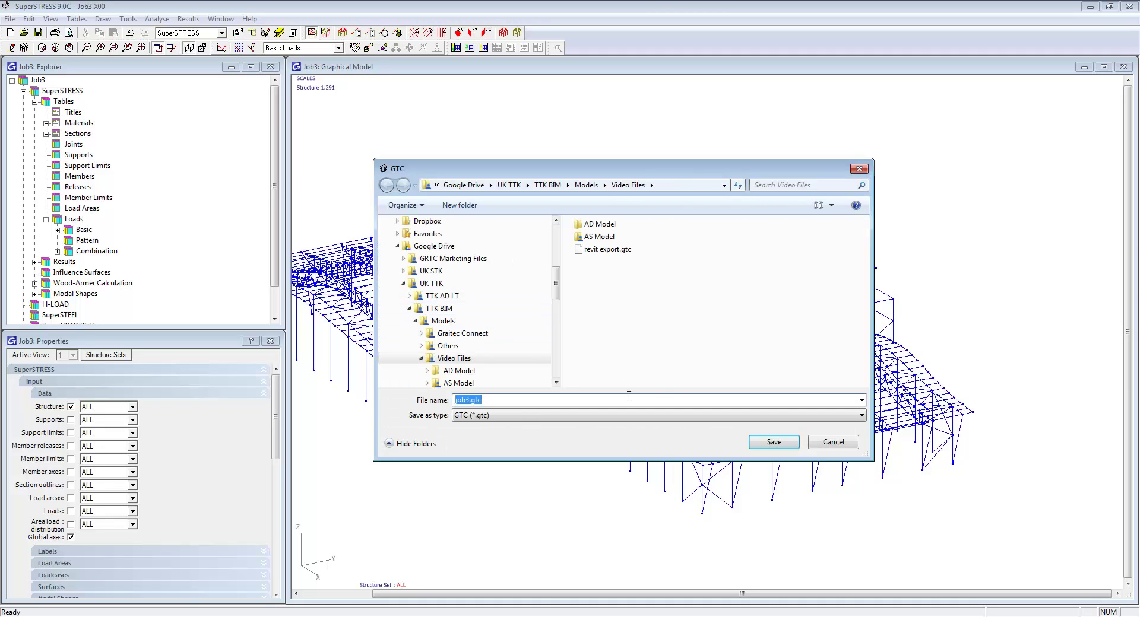
type("SS Export")
key("Return")
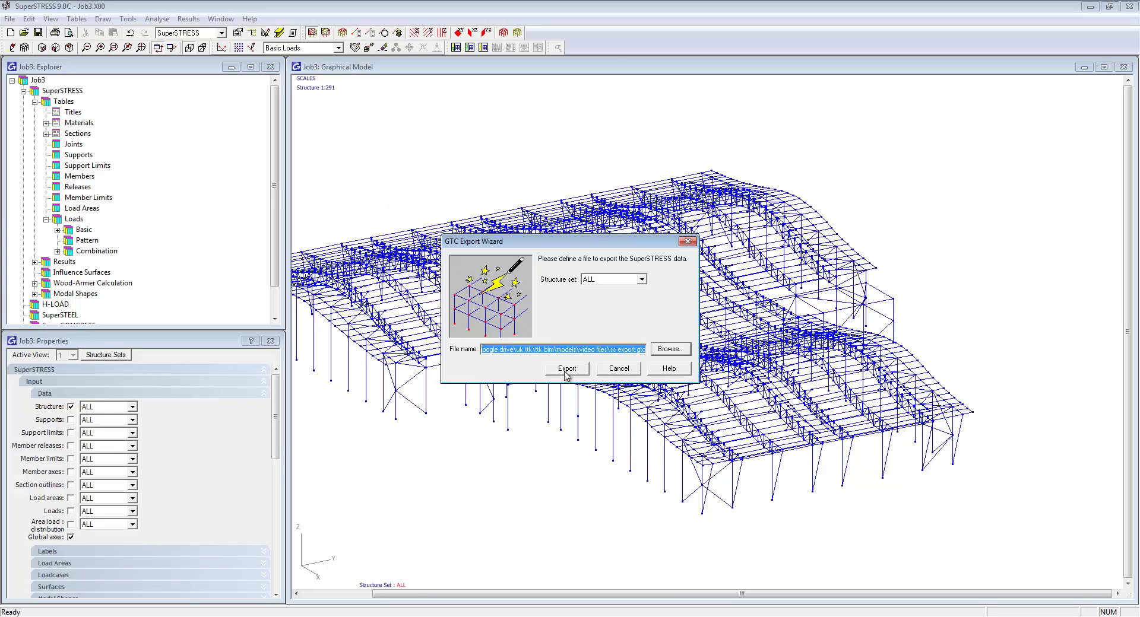
left_click(566, 368)
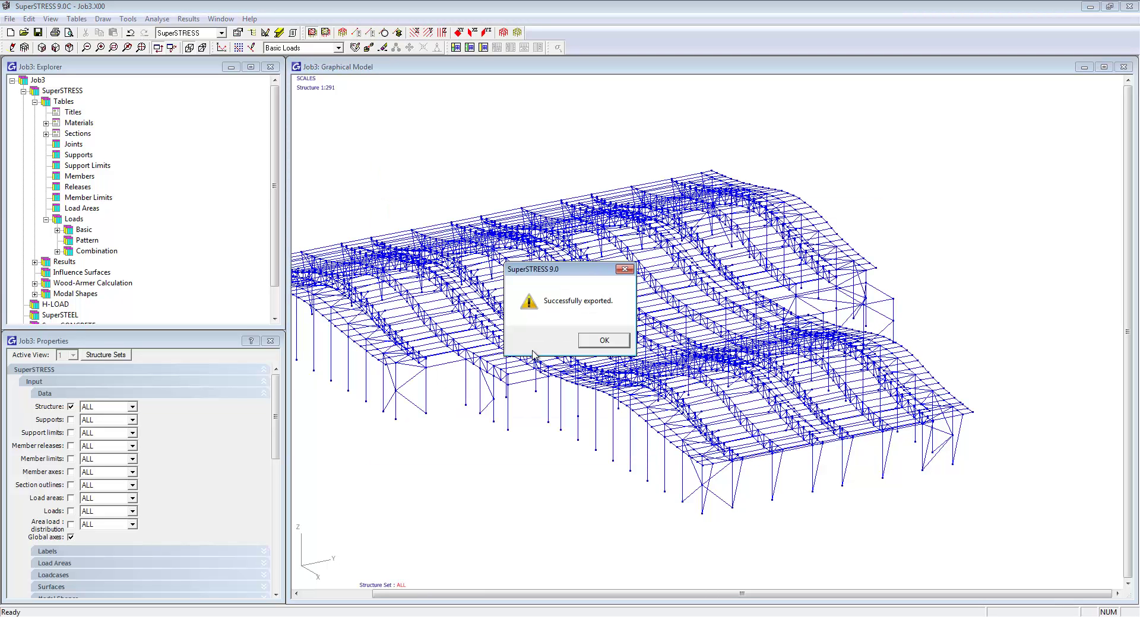
left_click(604, 342)
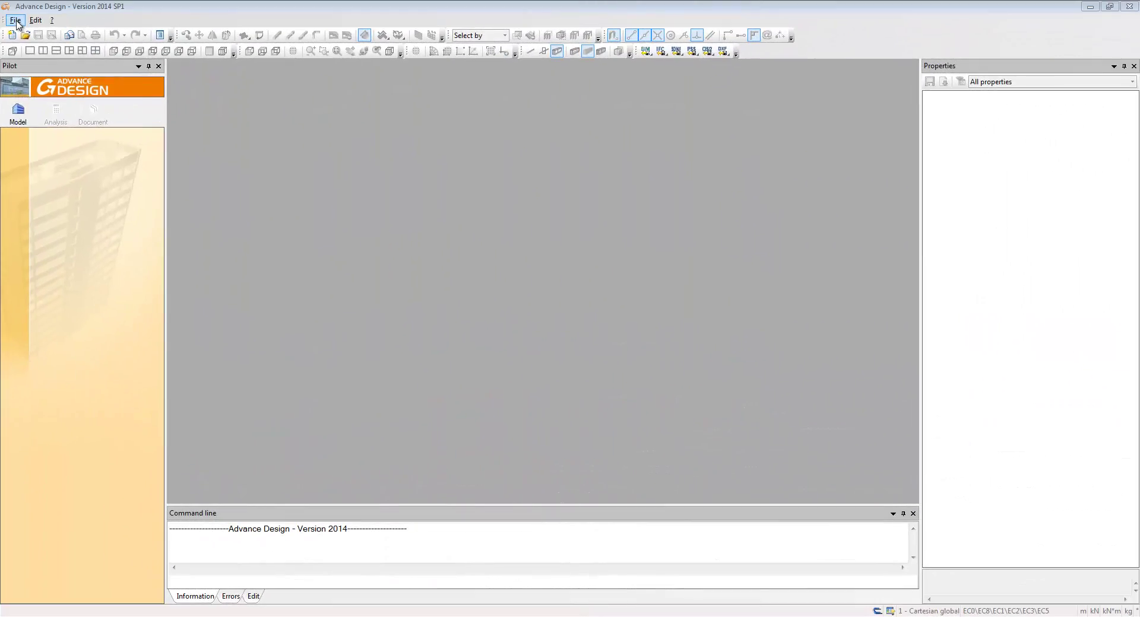
- Import ss export.gtc into Advance Design, loading the wavy steel roof with Self Weight and Roof Load
left_click(15, 20)
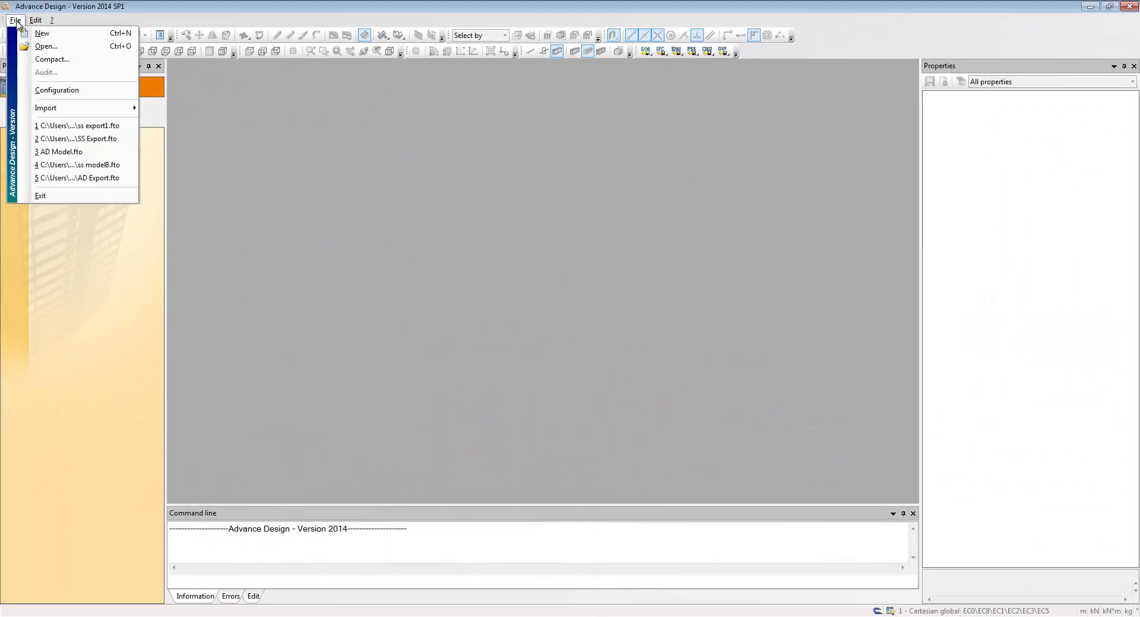
mouse_move(77, 108)
left_click(198, 108)
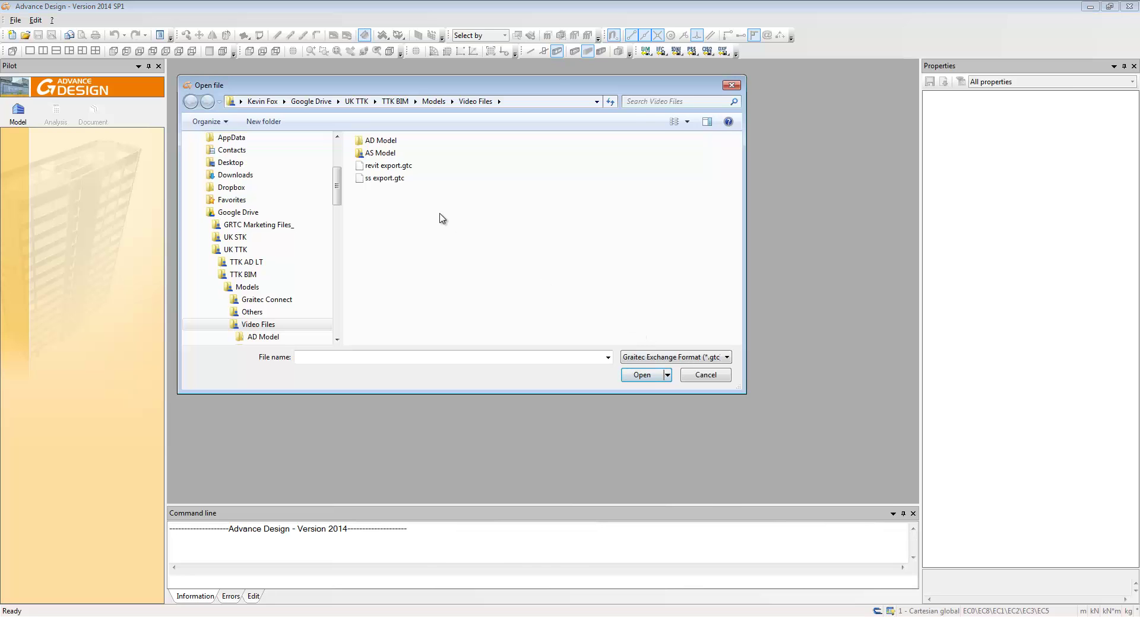
left_click(383, 179)
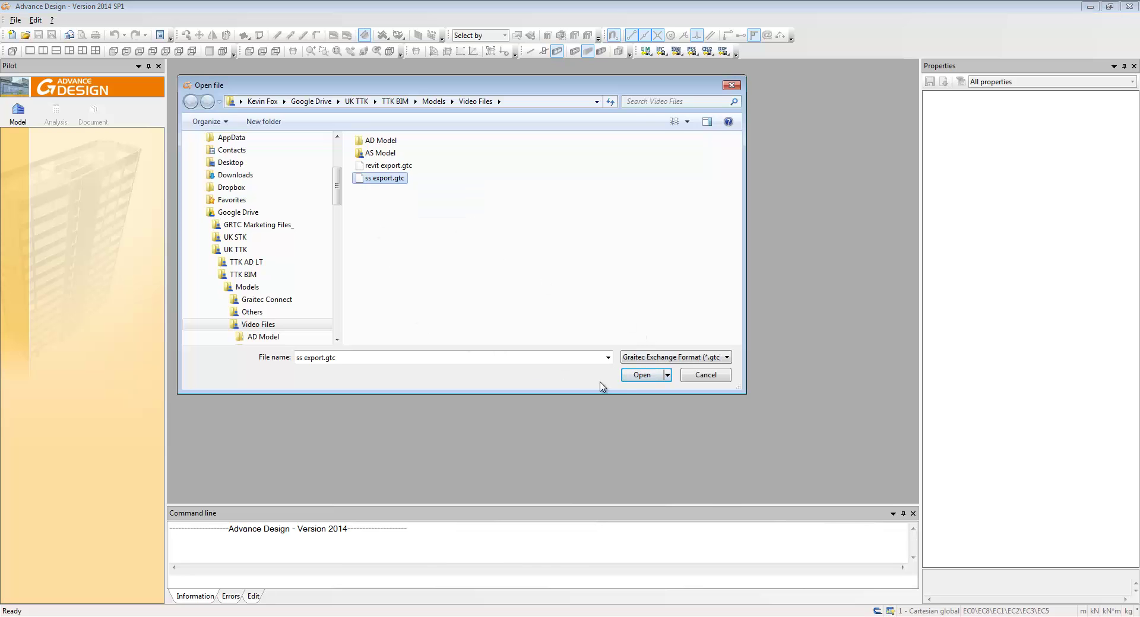
left_click(636, 376)
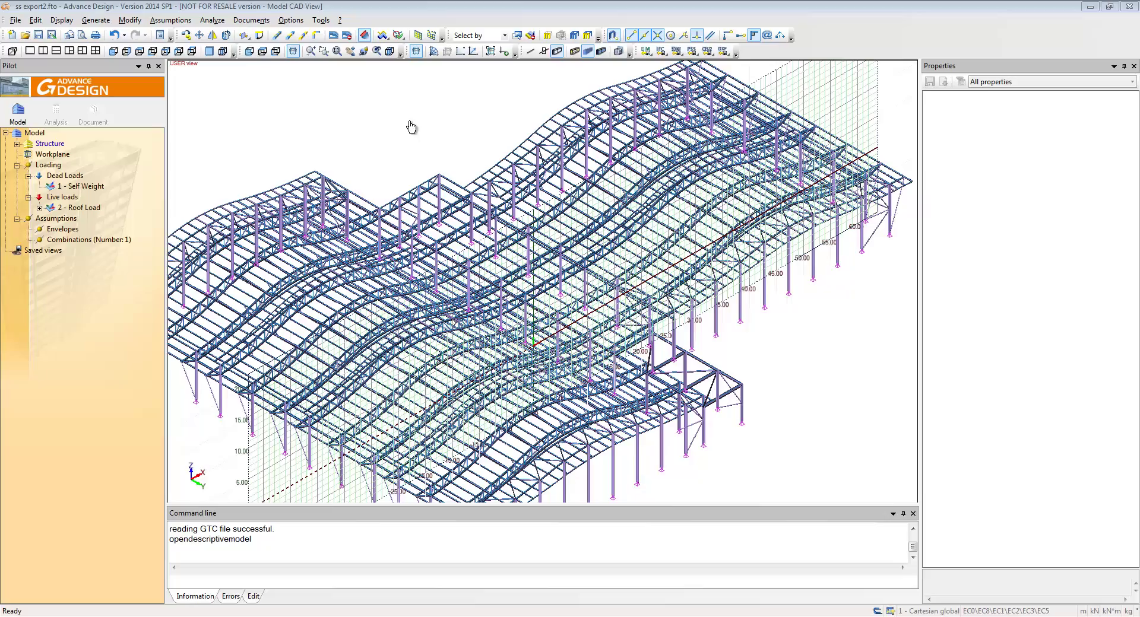
left_click(292, 51)
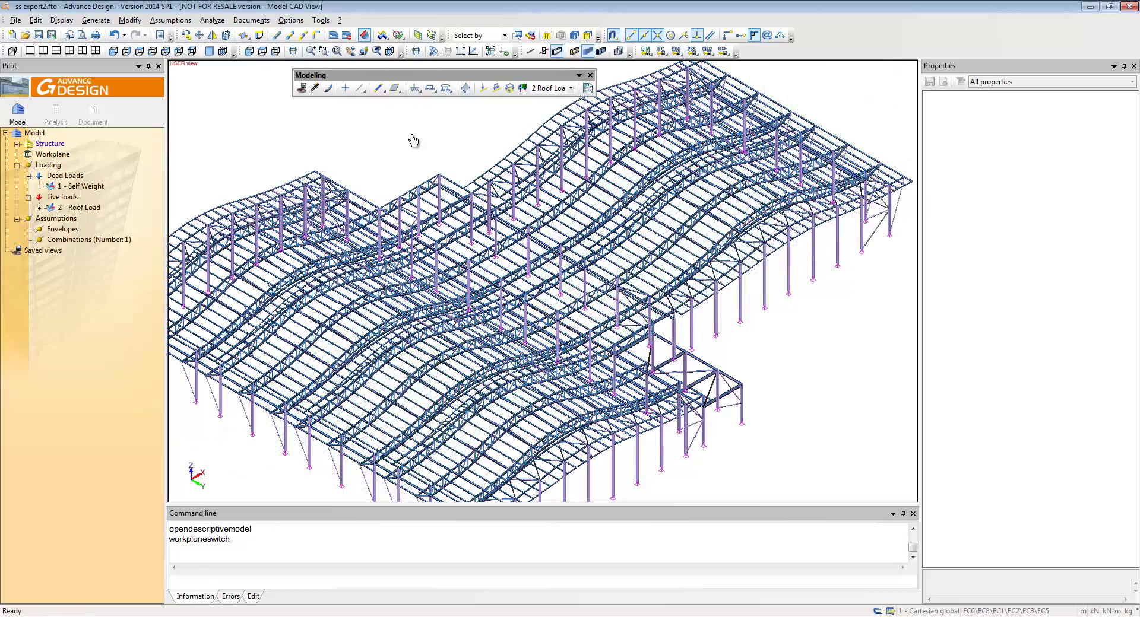
middle_click_drag(413, 141, 415, 194, "shift")
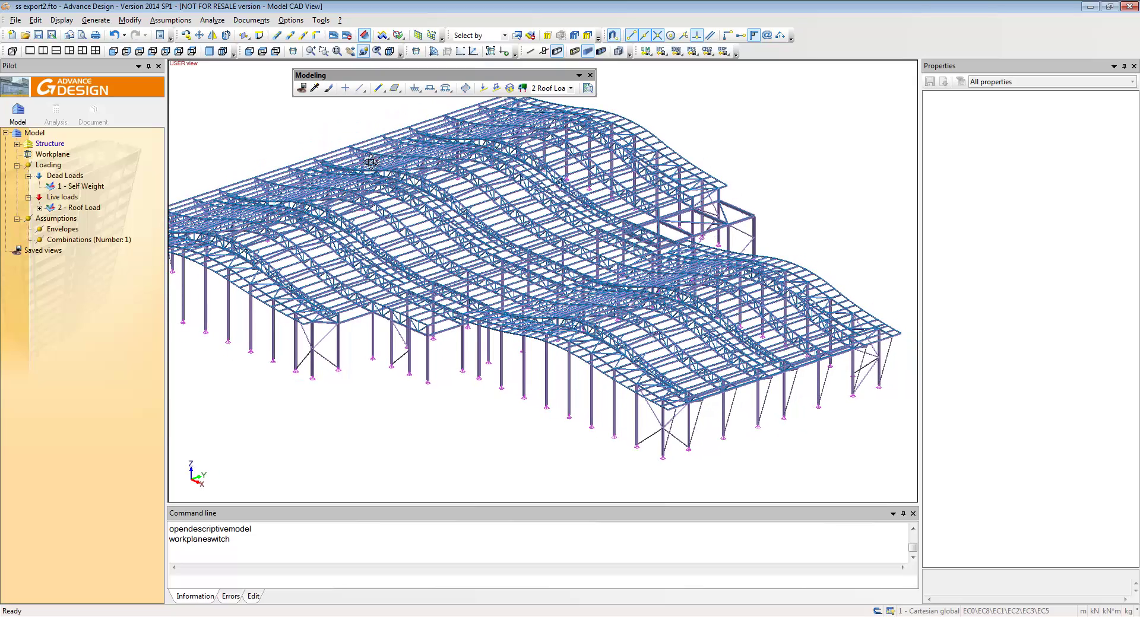
double_click(42, 209)
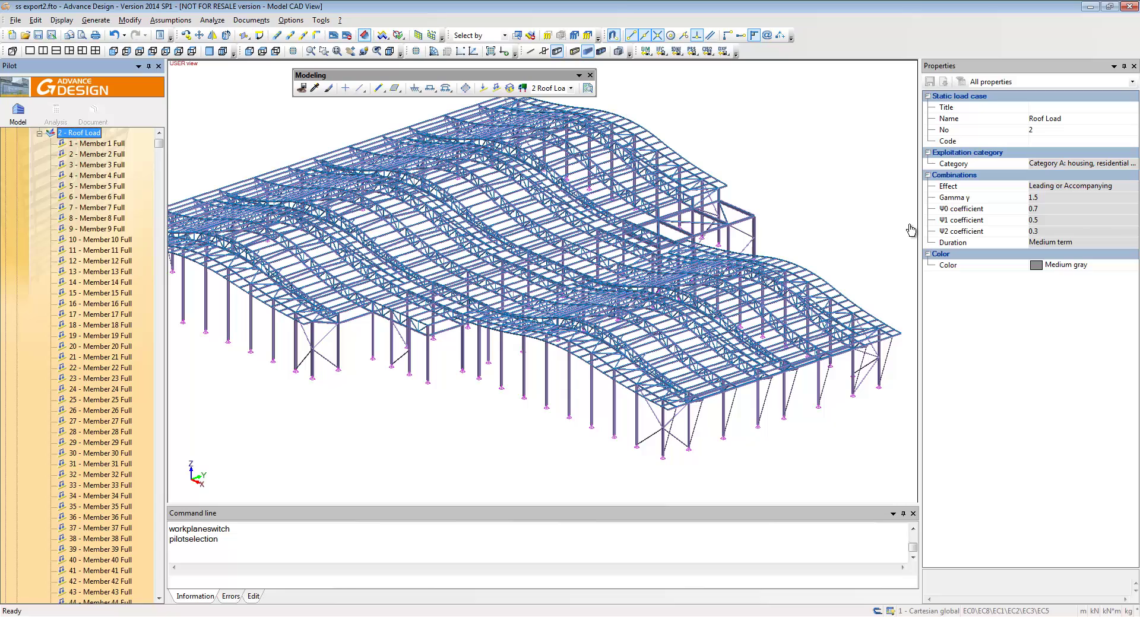
left_click(94, 145)
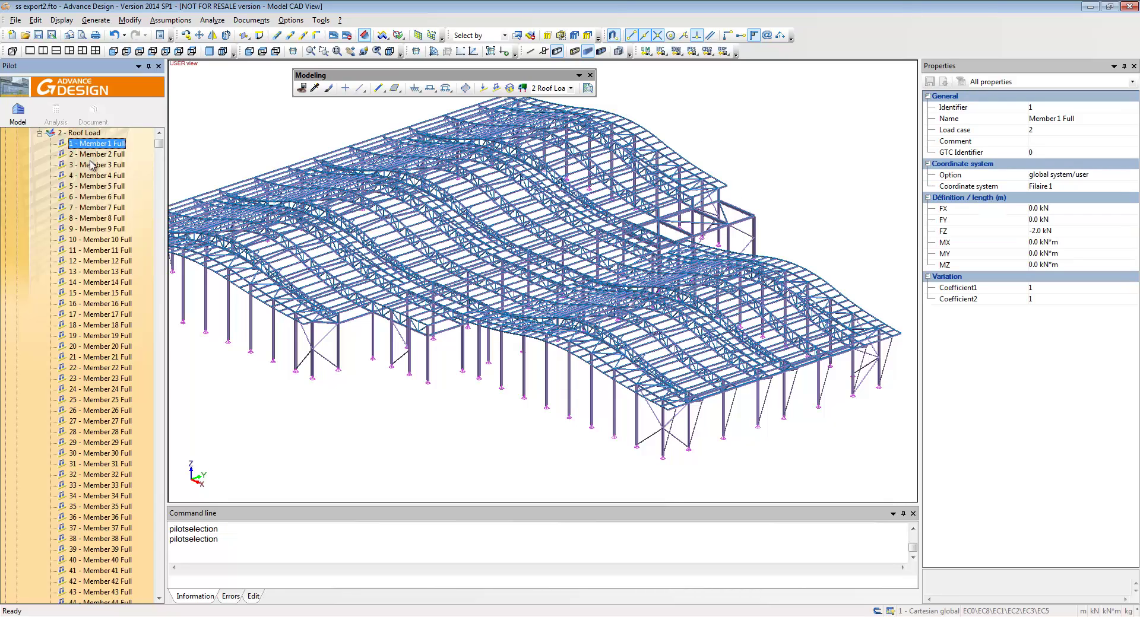
double_click(45, 134)
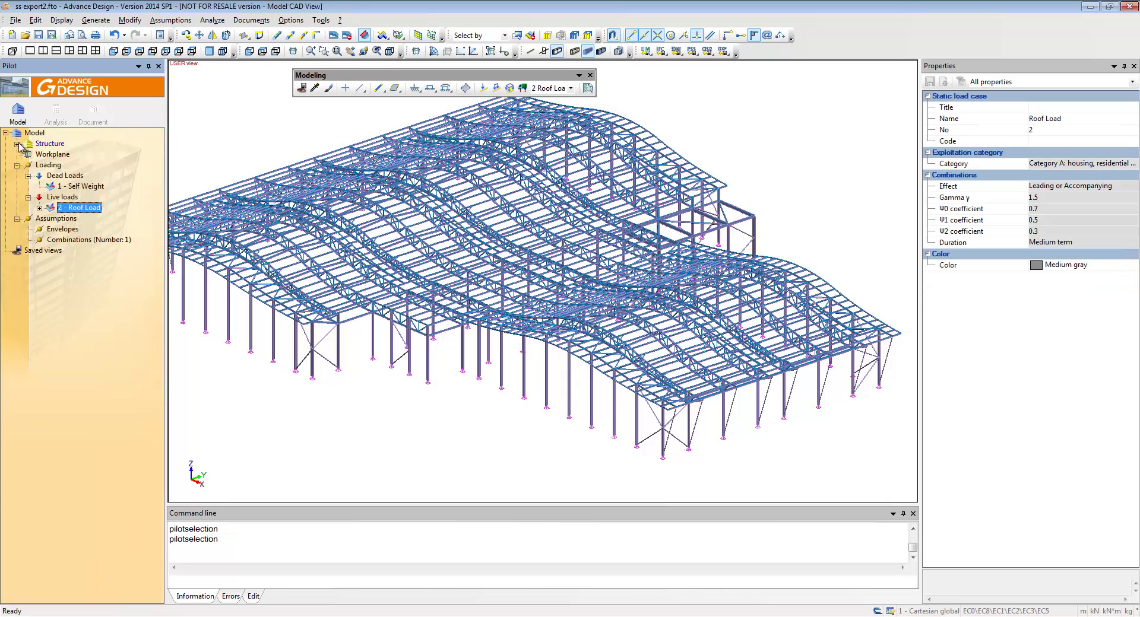
left_click(18, 144)
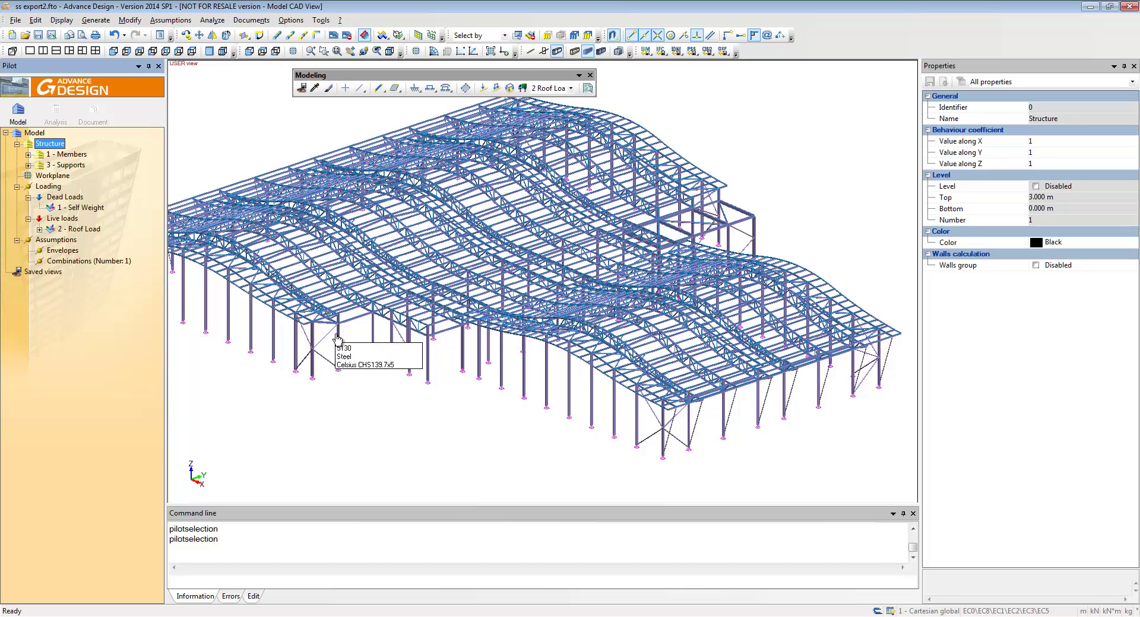
left_click(357, 321)
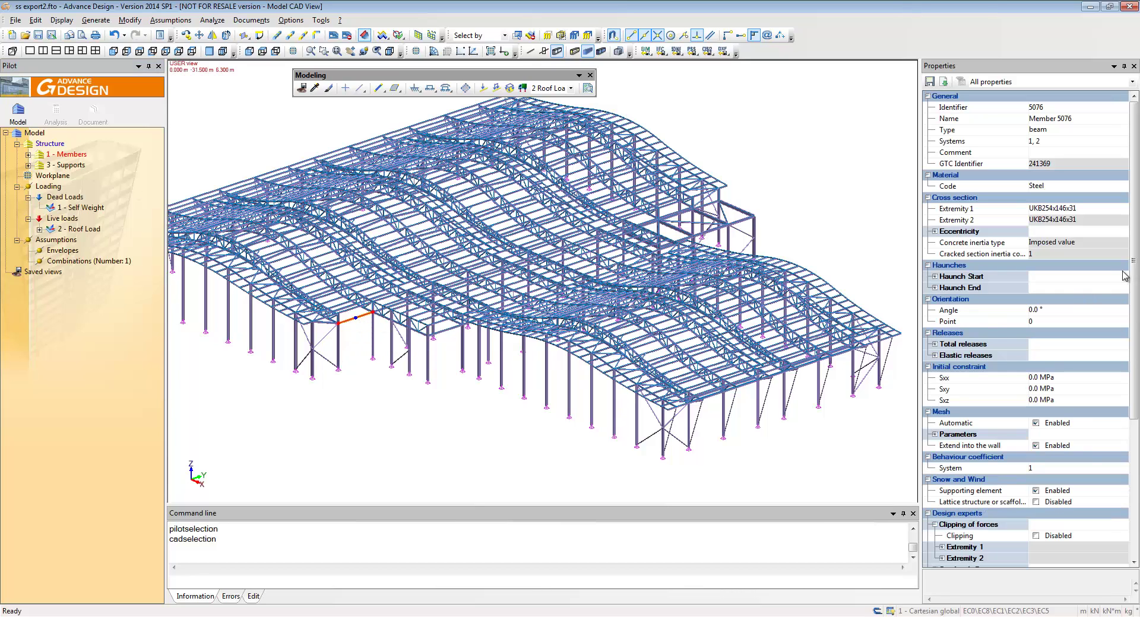
scroll(1133, 226, "down", 6)
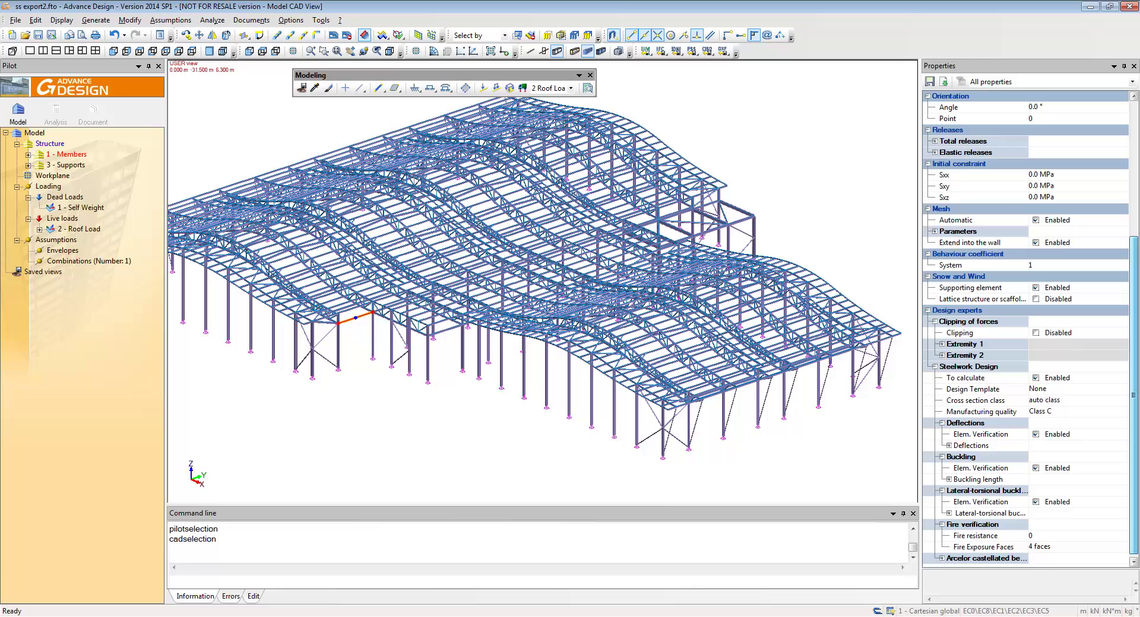
left_click(948, 480)
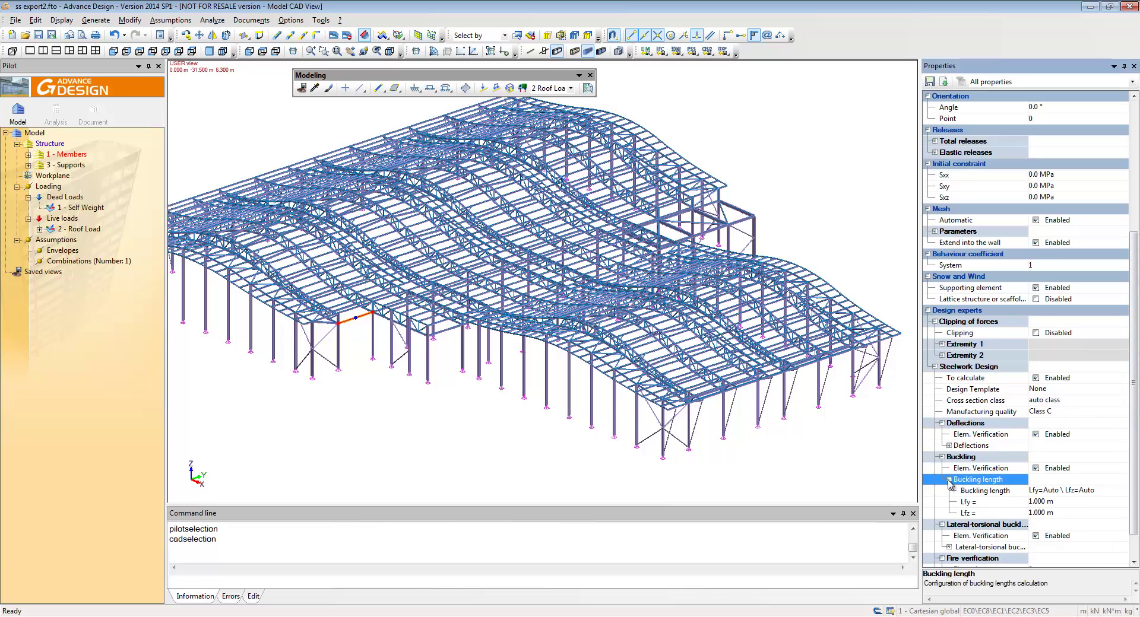
left_click(1039, 491)
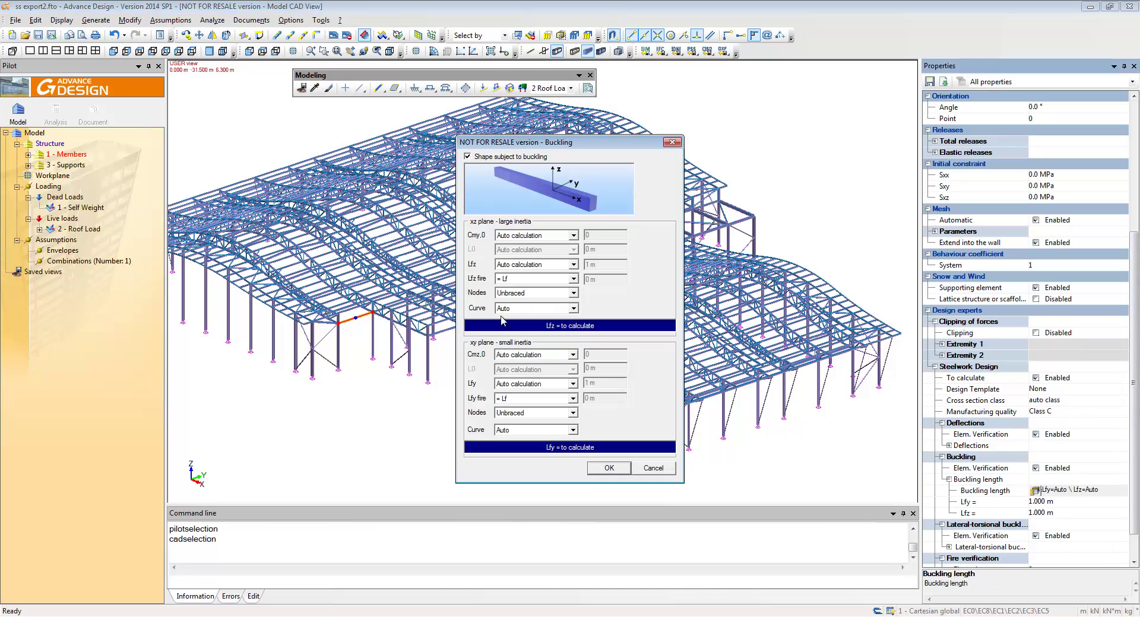
left_click(653, 468)
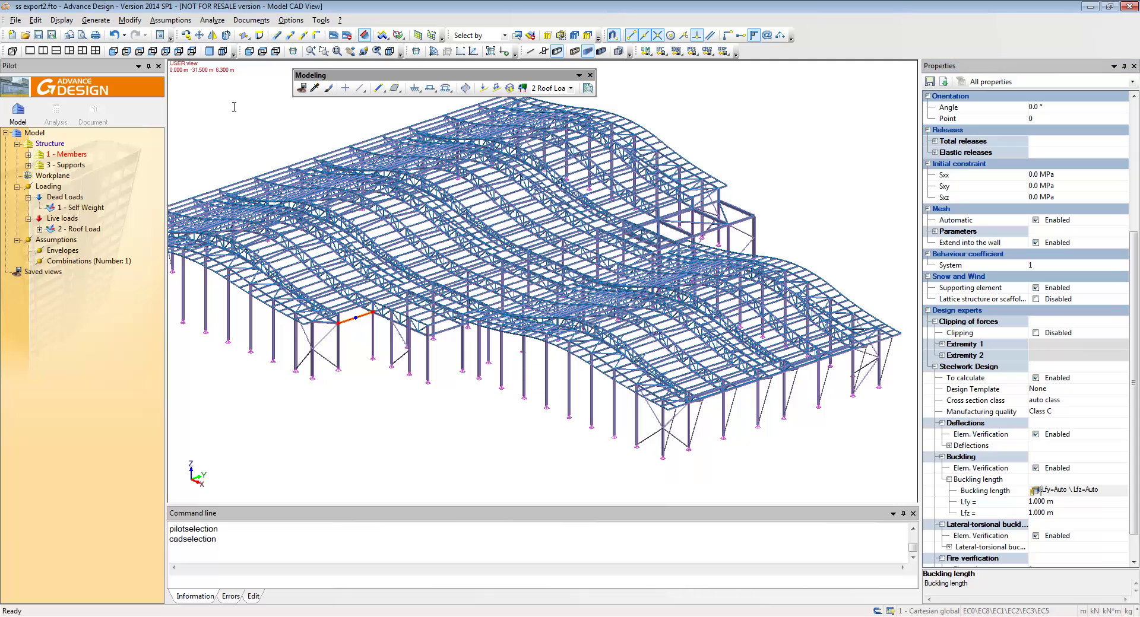
key("Escape")
- Set the optimisation 'less than' work ratio to 80% in the steel calculation assumptions and review the other pages
left_click(170, 19)
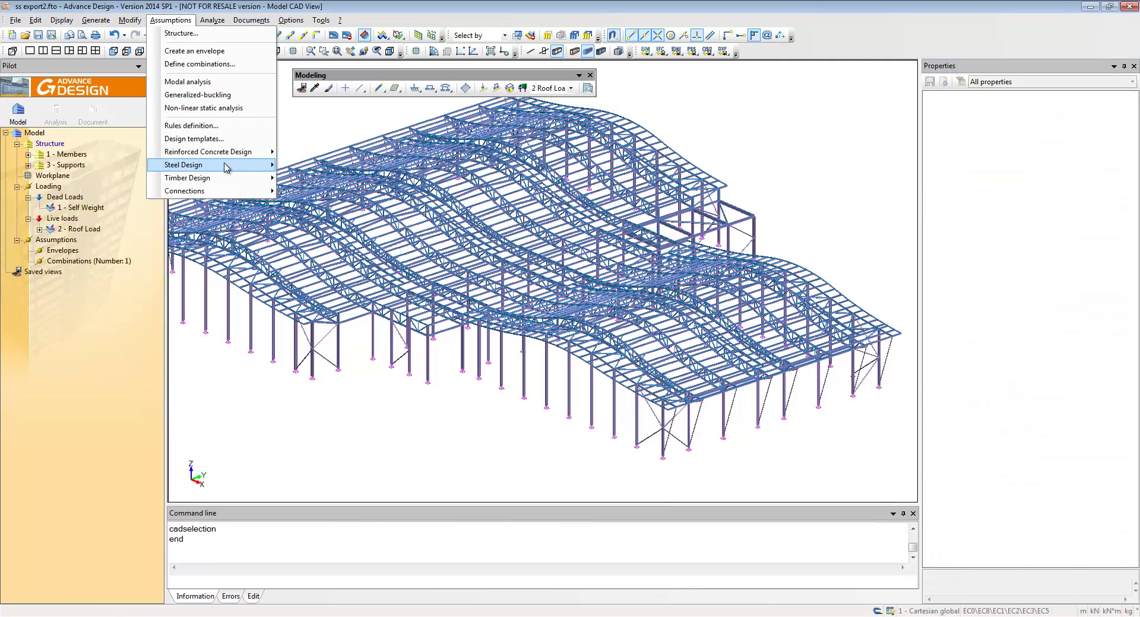
mouse_move(228, 166)
left_click(330, 167)
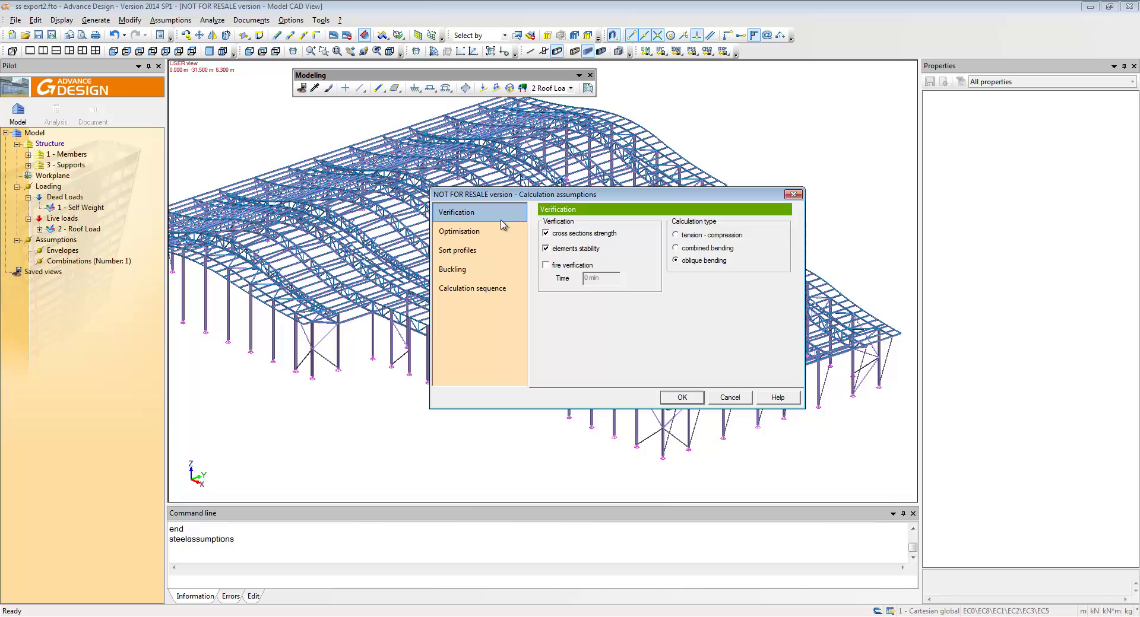
left_click(474, 237)
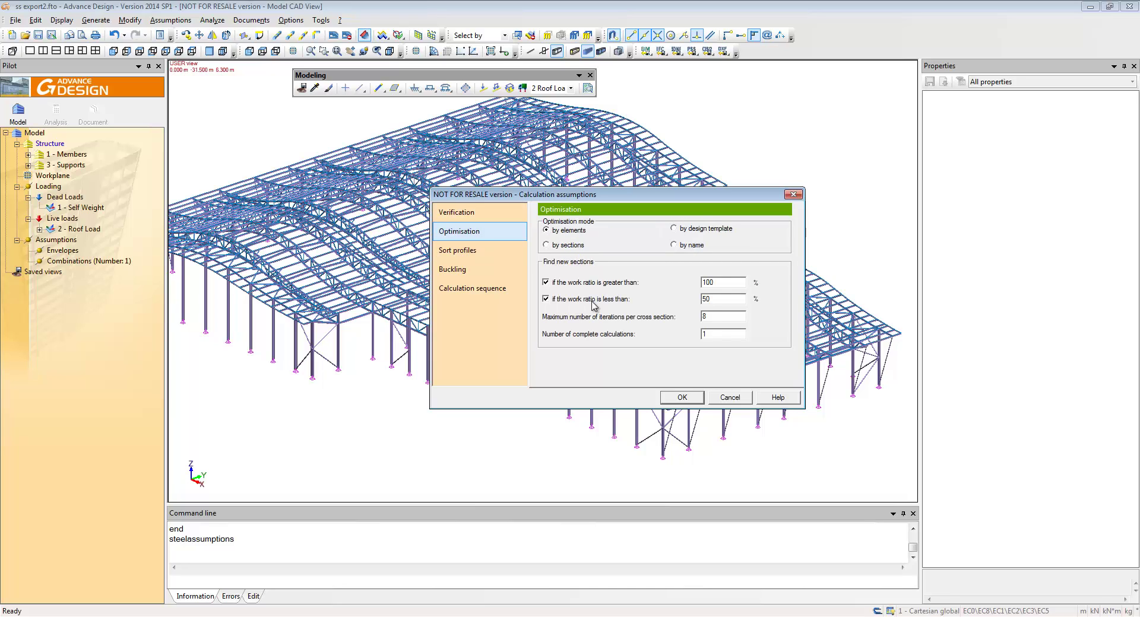
type("80")
left_click(480, 255)
left_click(487, 271)
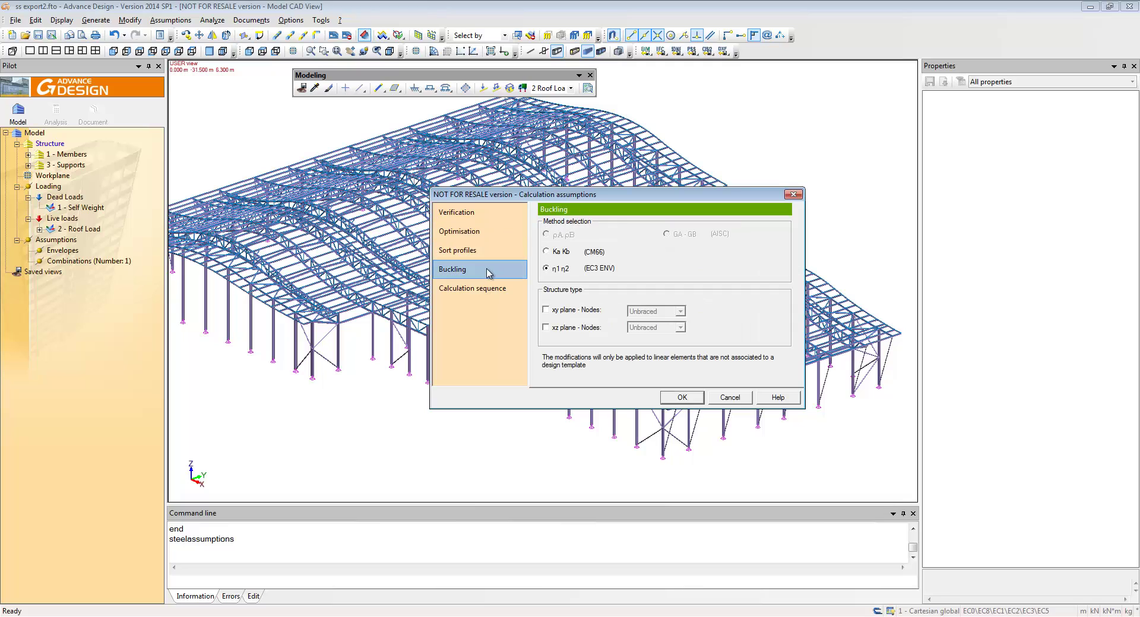
left_click(491, 292)
left_click(682, 399)
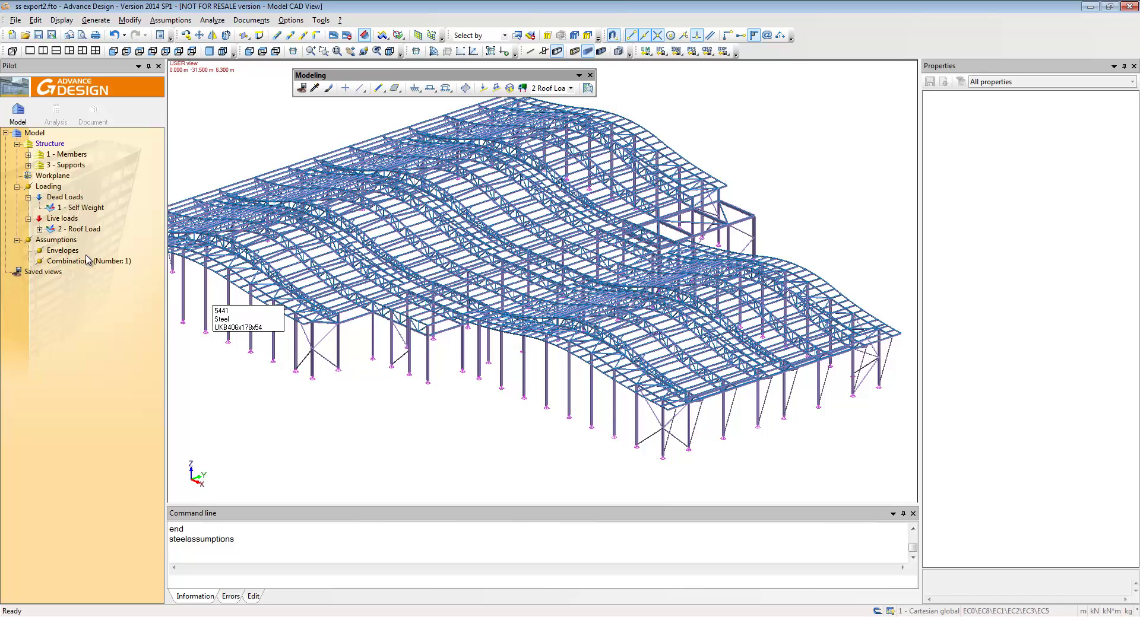
- Begin creating a new load case family, then cancel it
right_click(54, 187)
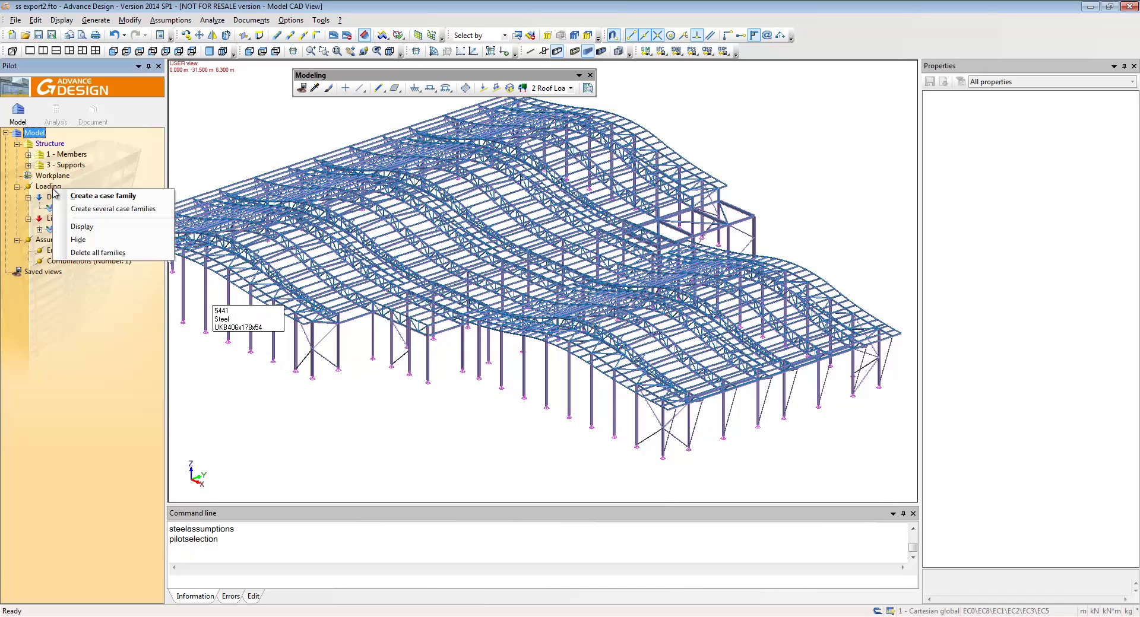
left_click(92, 197)
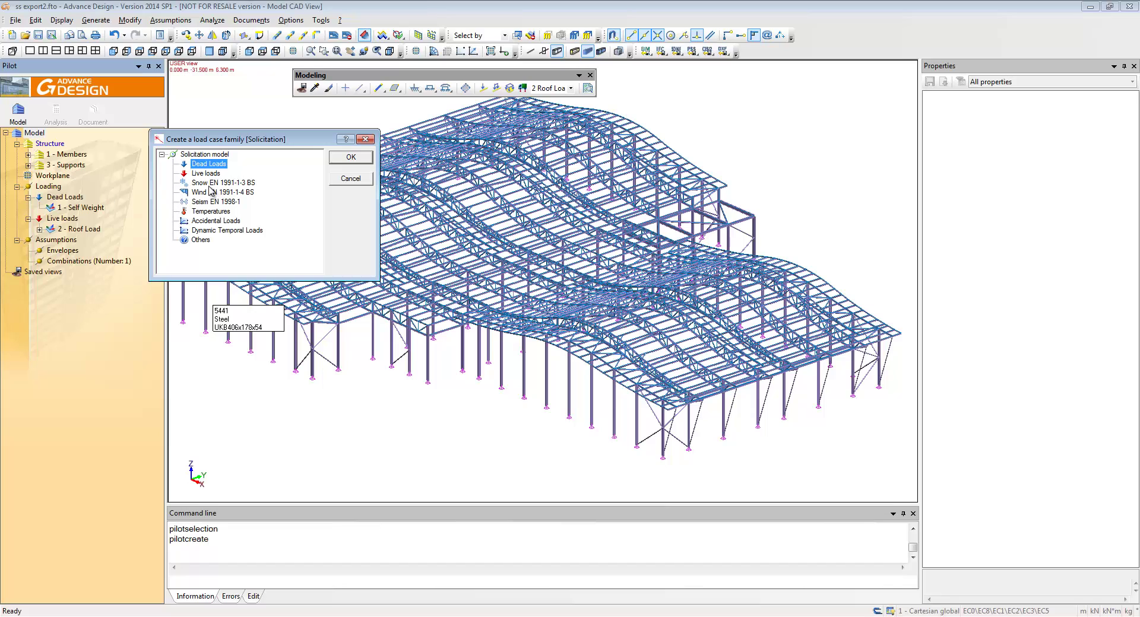
left_click(352, 184)
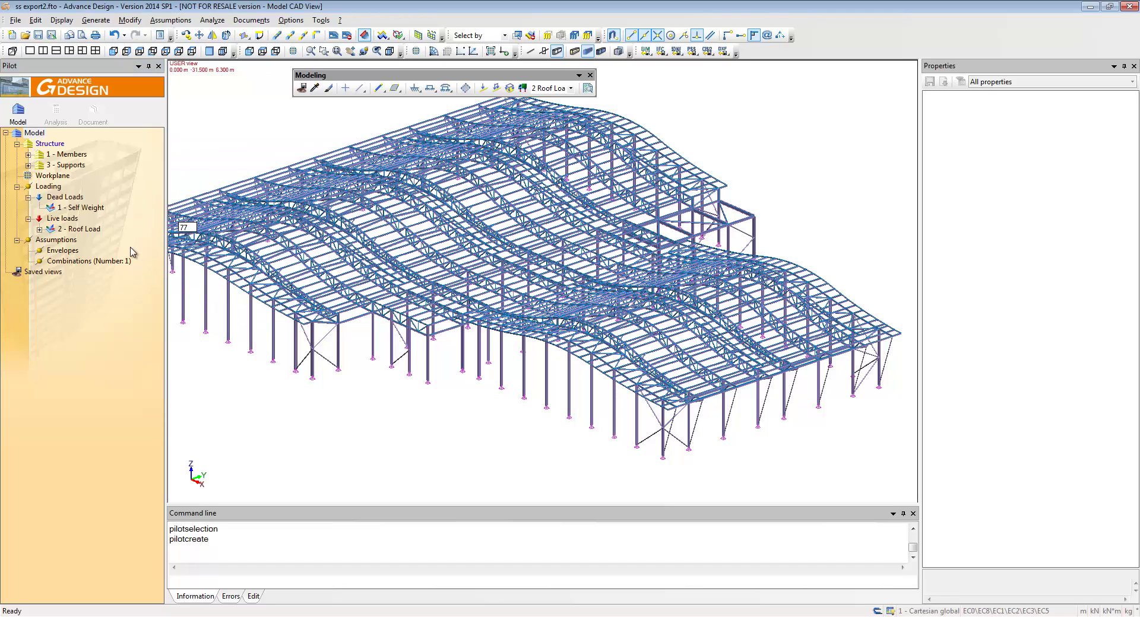
- Delete combination 101 and generate six simplified combinations, 101 to 106, from Self Weight and Roof Load
double_click(79, 265)
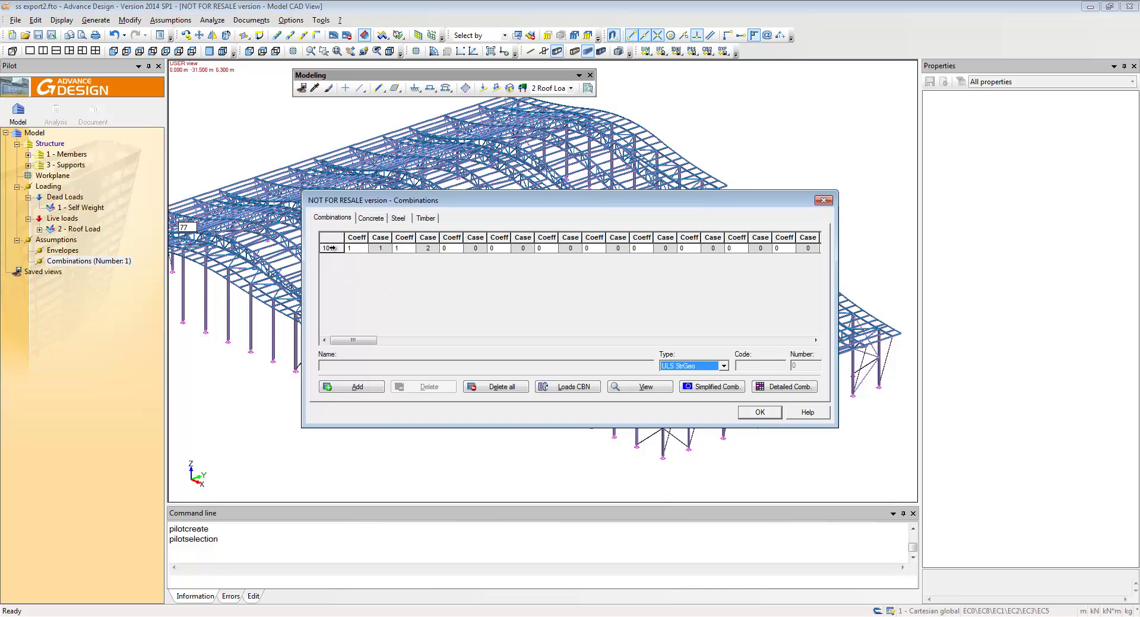
left_click(332, 249)
key("Delete")
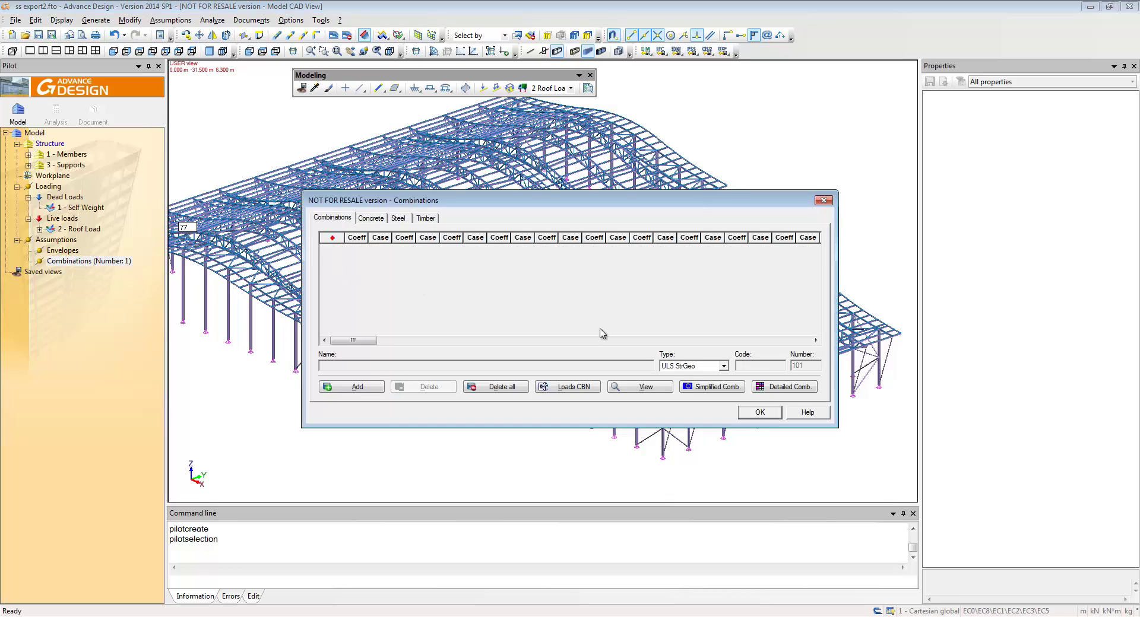
left_click(716, 386)
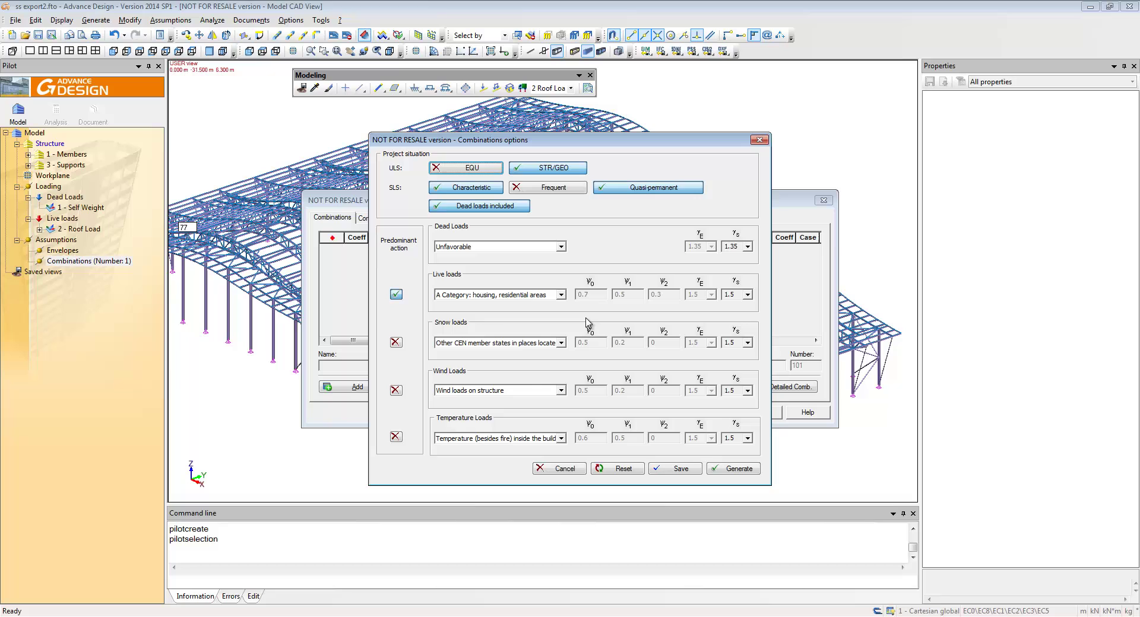
left_click(729, 469)
left_click(587, 341)
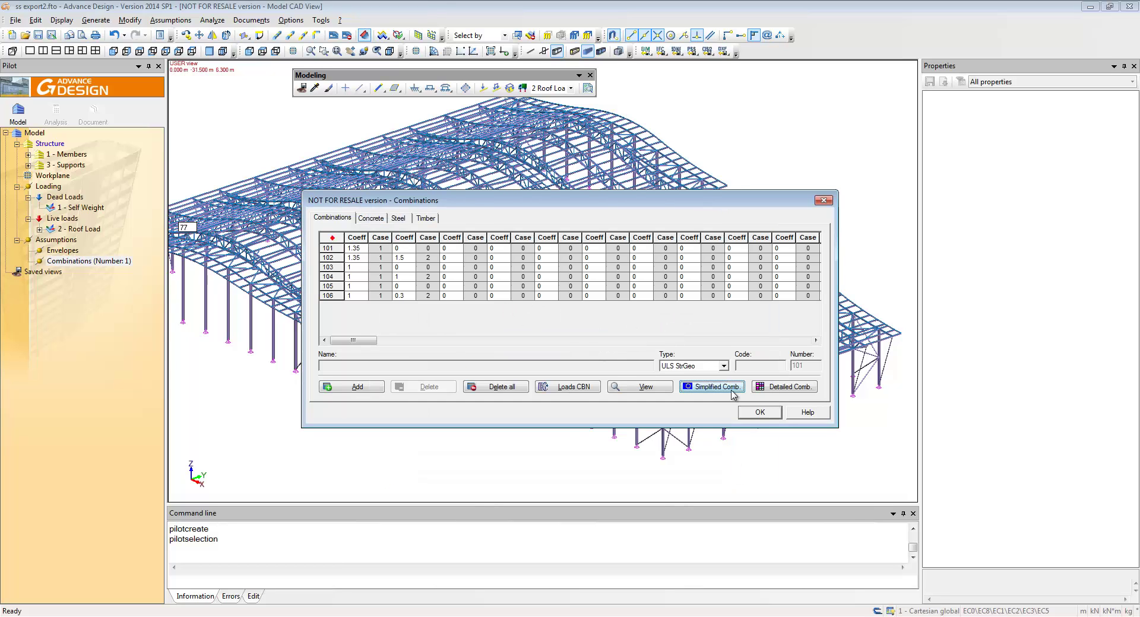
left_click(759, 412)
left_click(229, 122)
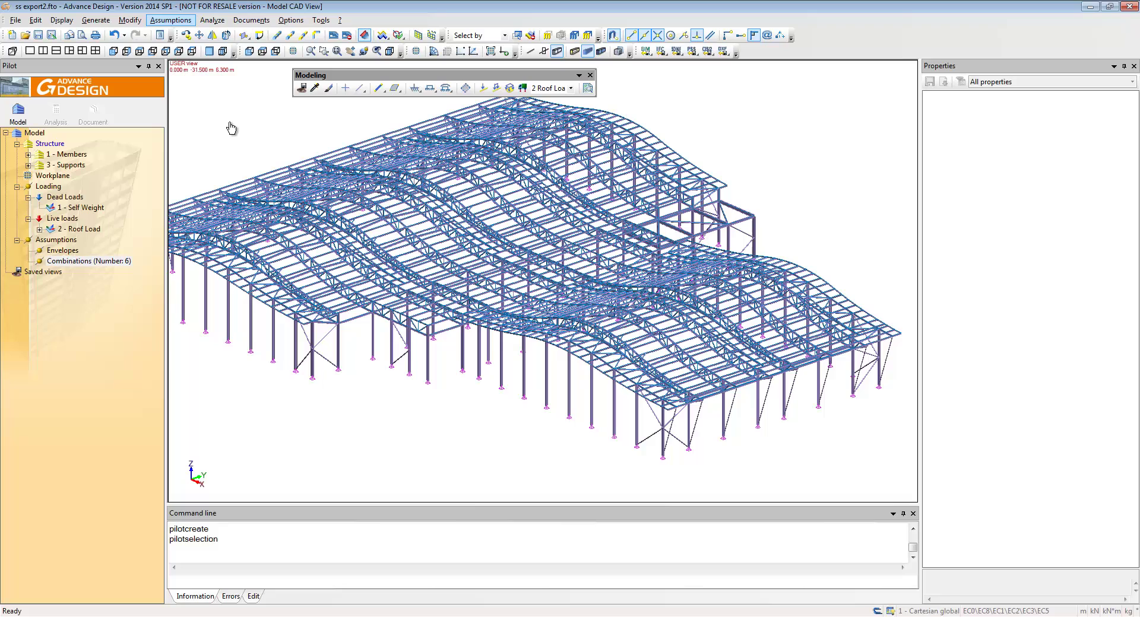
- Launch a new analysis with Steel calculation ticked in the calculation sequence
left_click(56, 110)
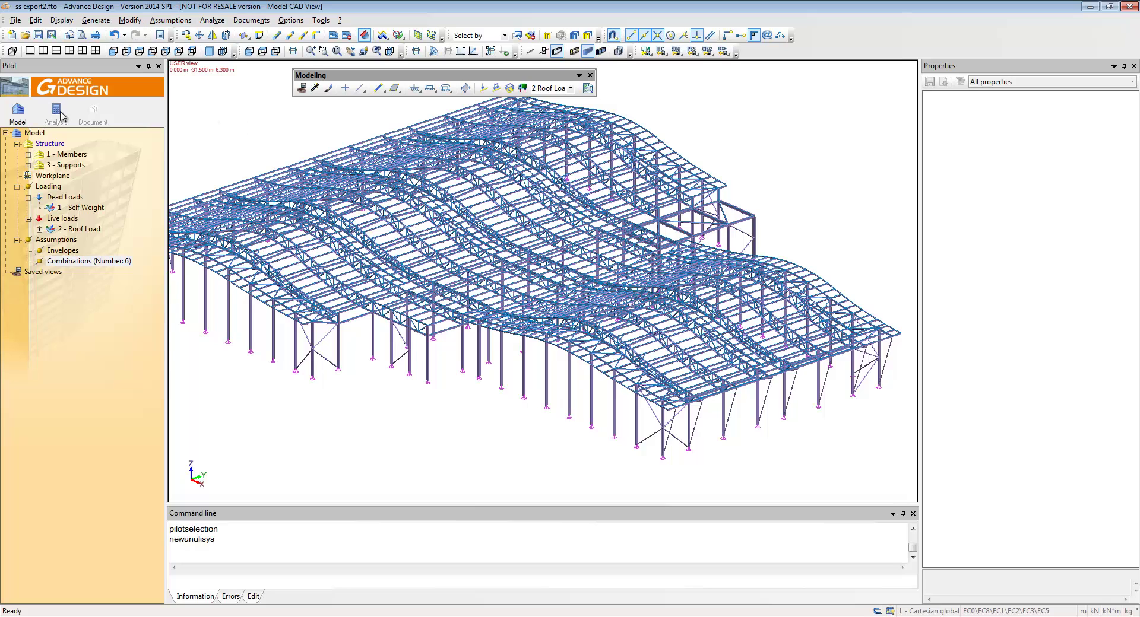
left_click(622, 303)
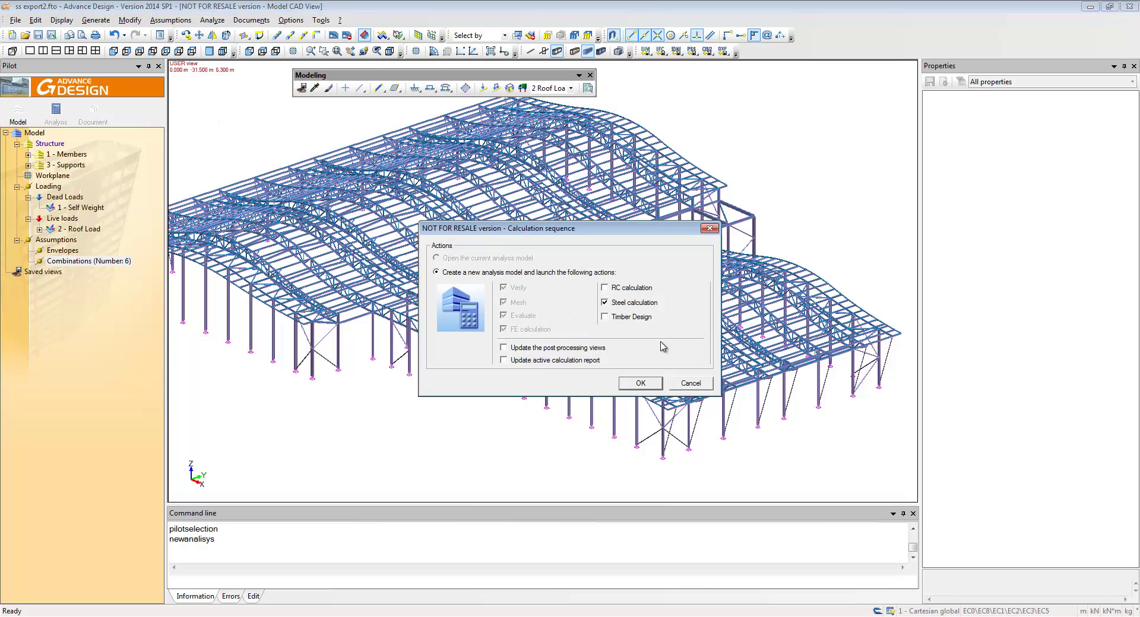
left_click(641, 383)
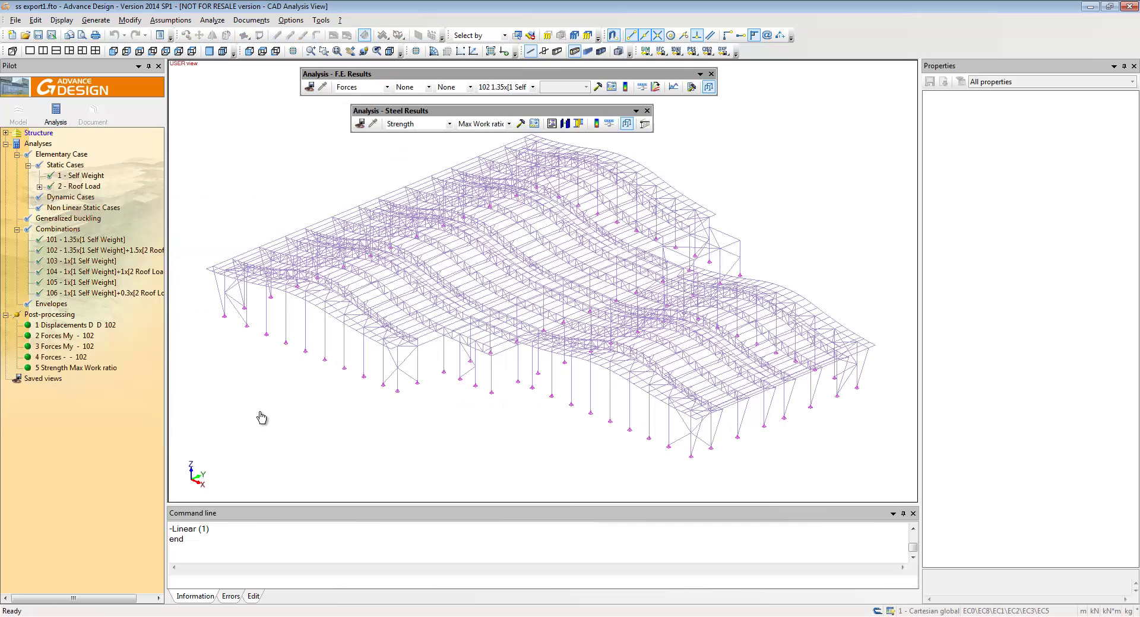
- Show the five combination-102 result views, from displacements to strength work ratio, then clear the display
left_click(70, 326)
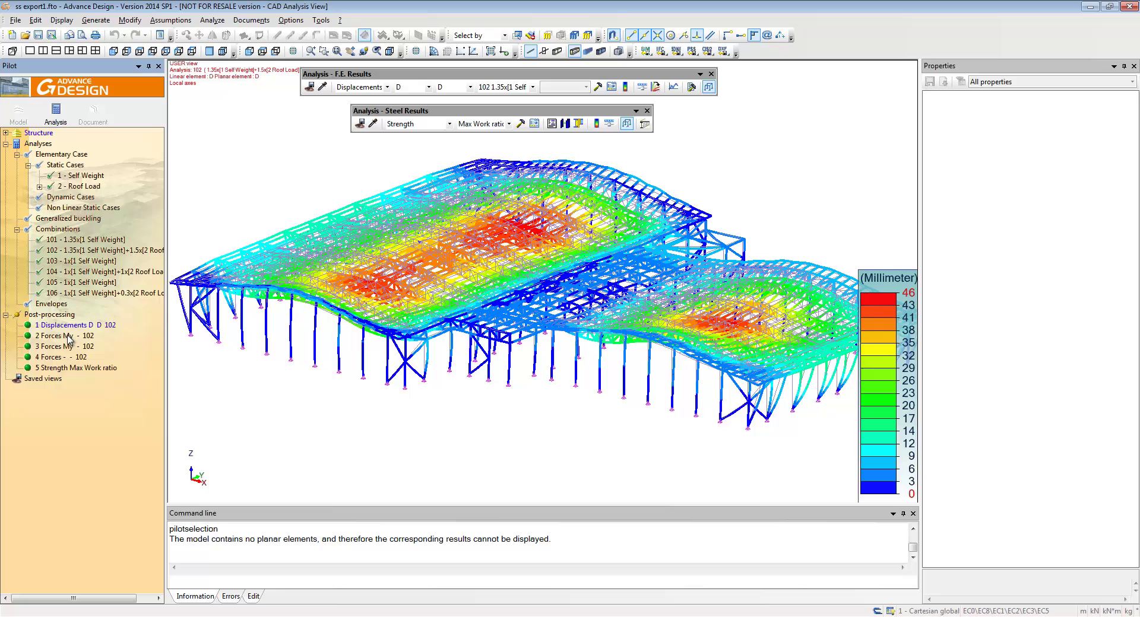
left_click(67, 336)
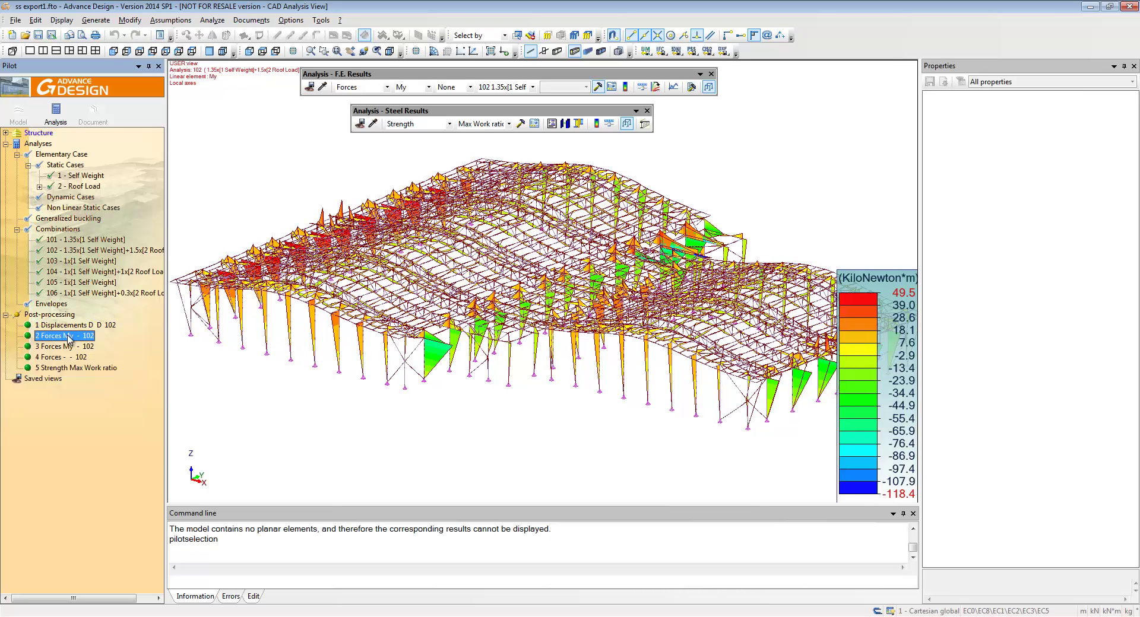
left_click(67, 346)
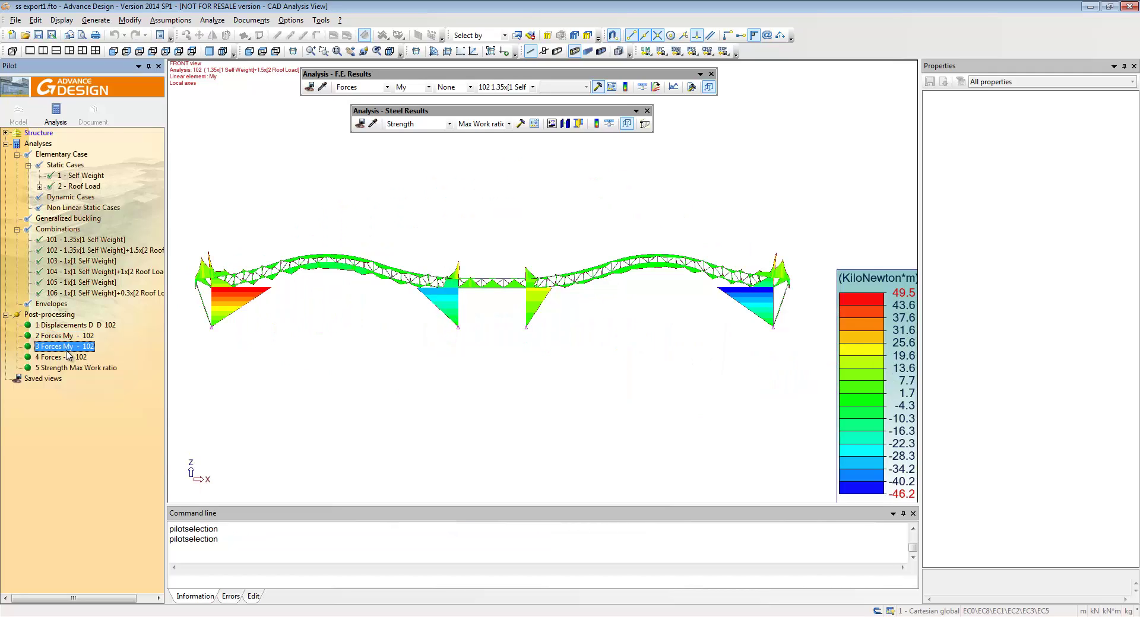
left_click(67, 356)
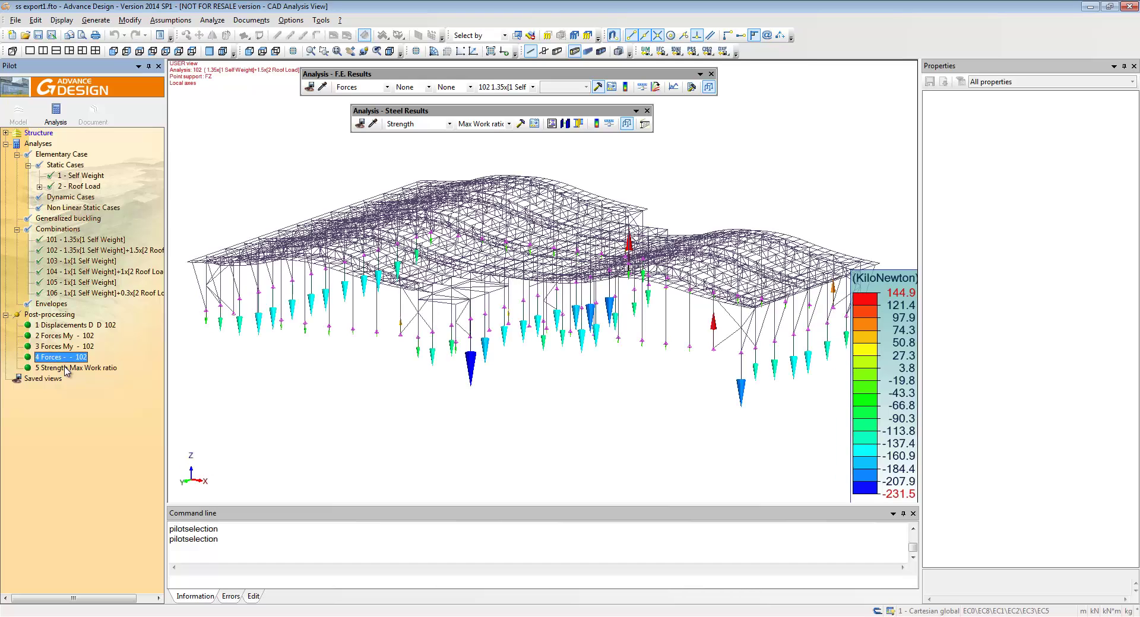
left_click(65, 368)
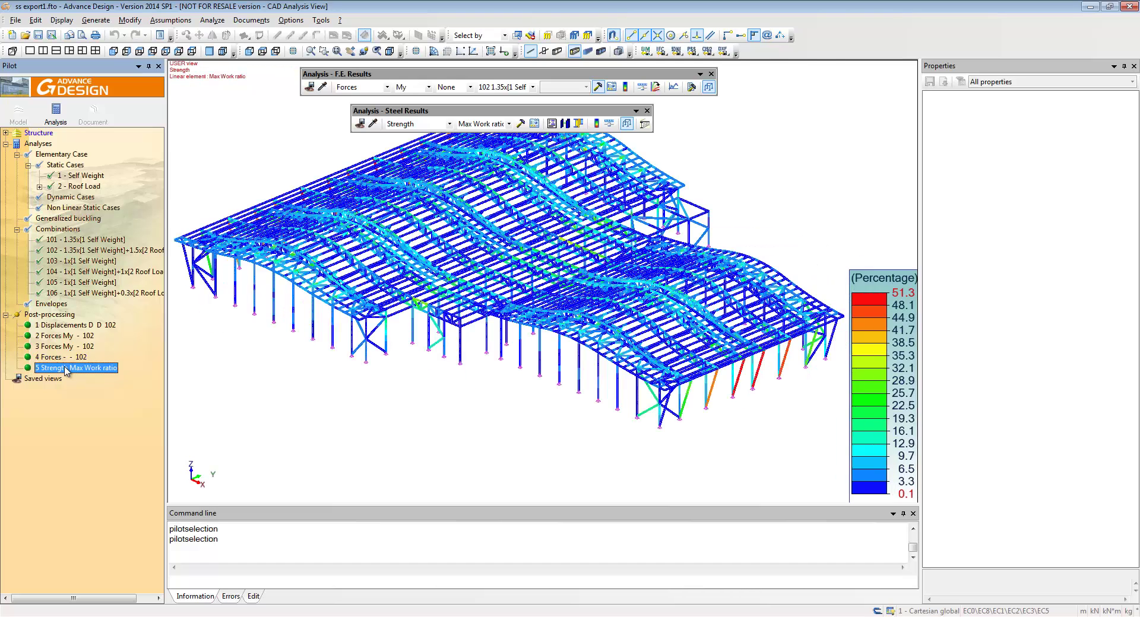
left_click(367, 420)
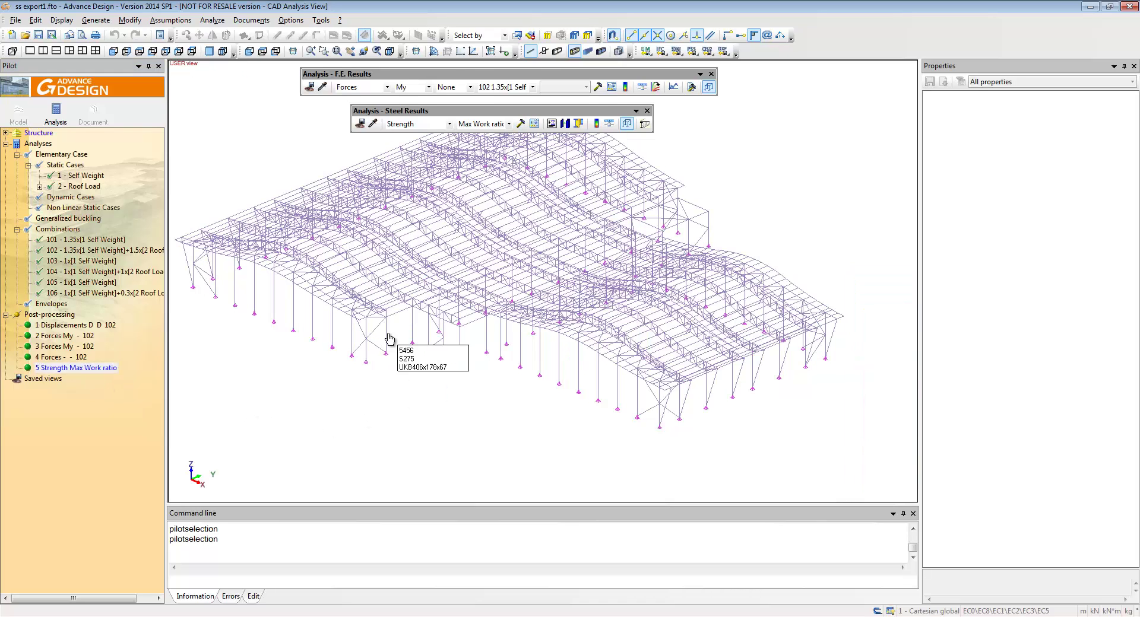
left_click(396, 317)
right_click(395, 315)
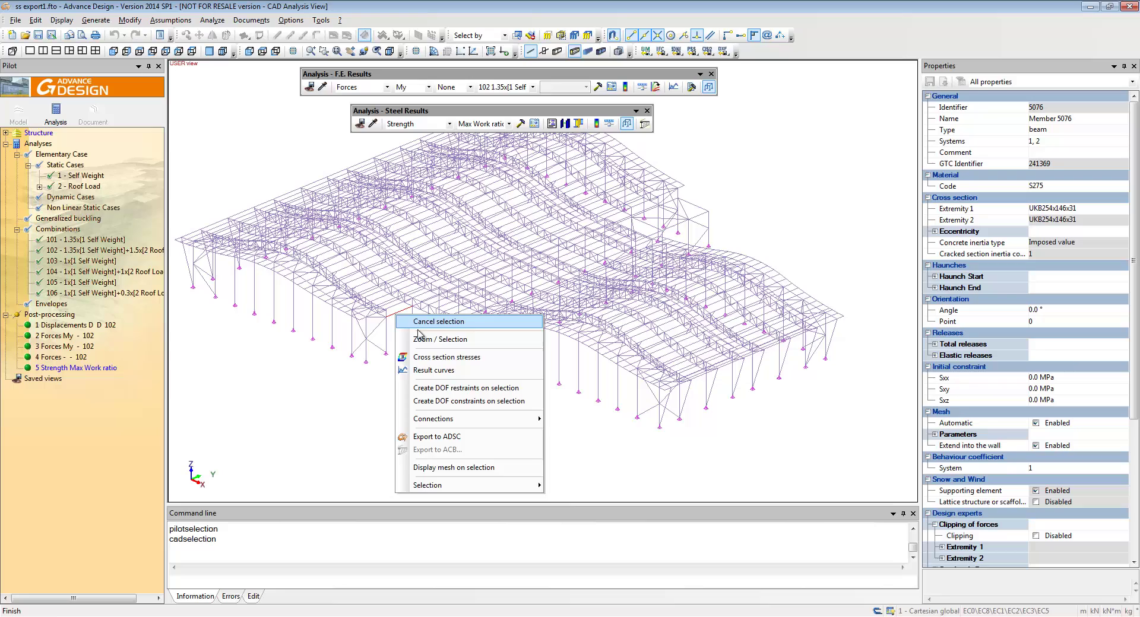
left_click(434, 371)
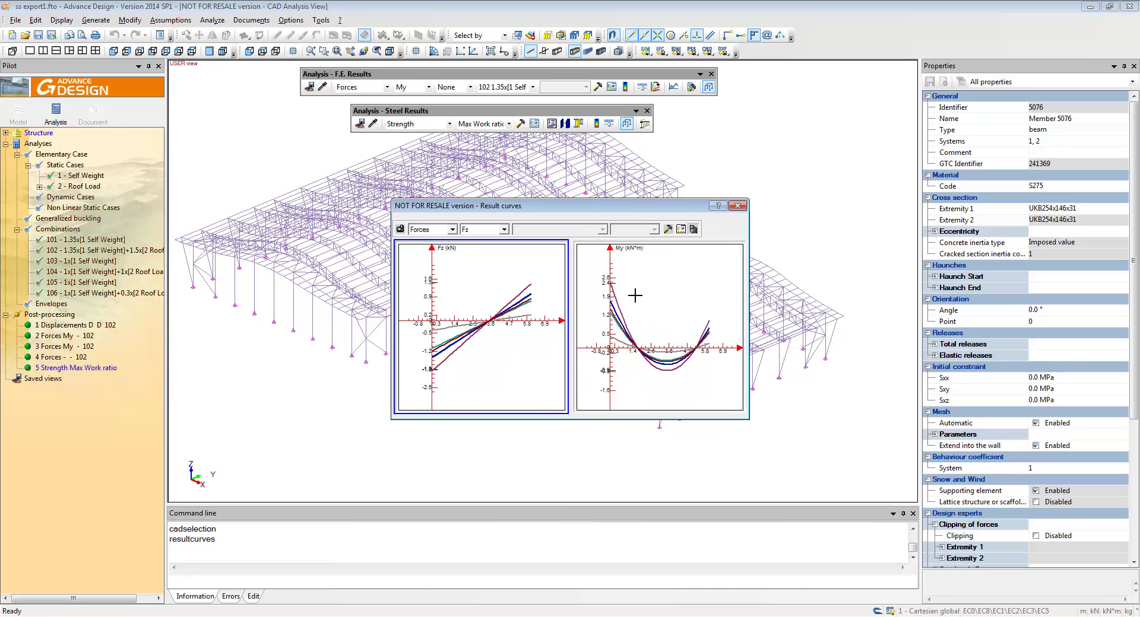
double_click(672, 266)
double_click(798, 115)
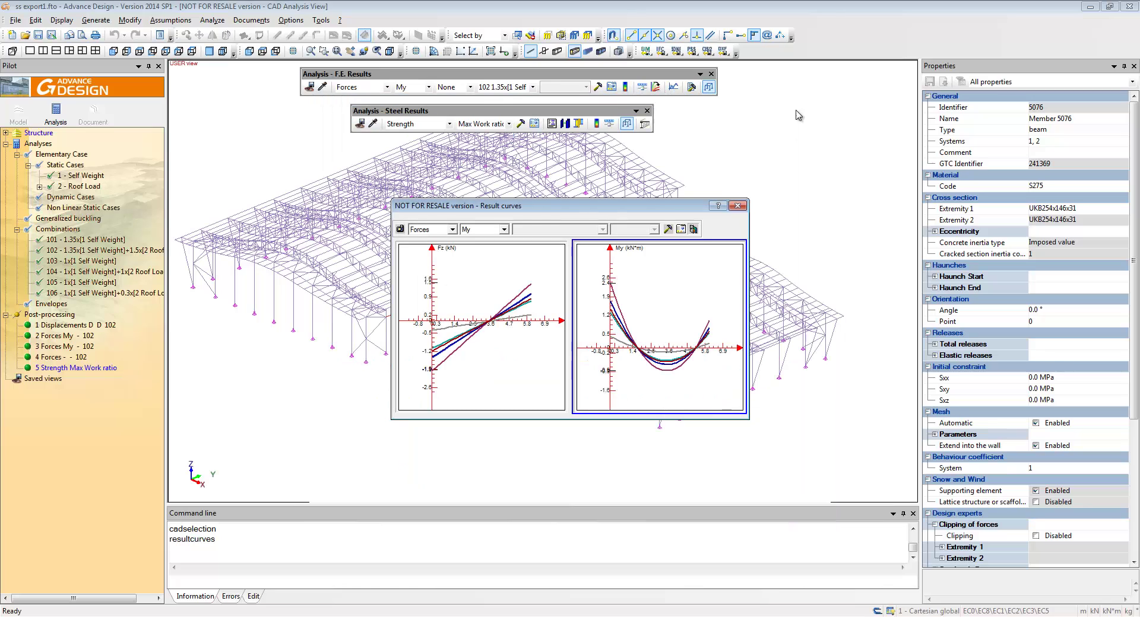
left_click(737, 206)
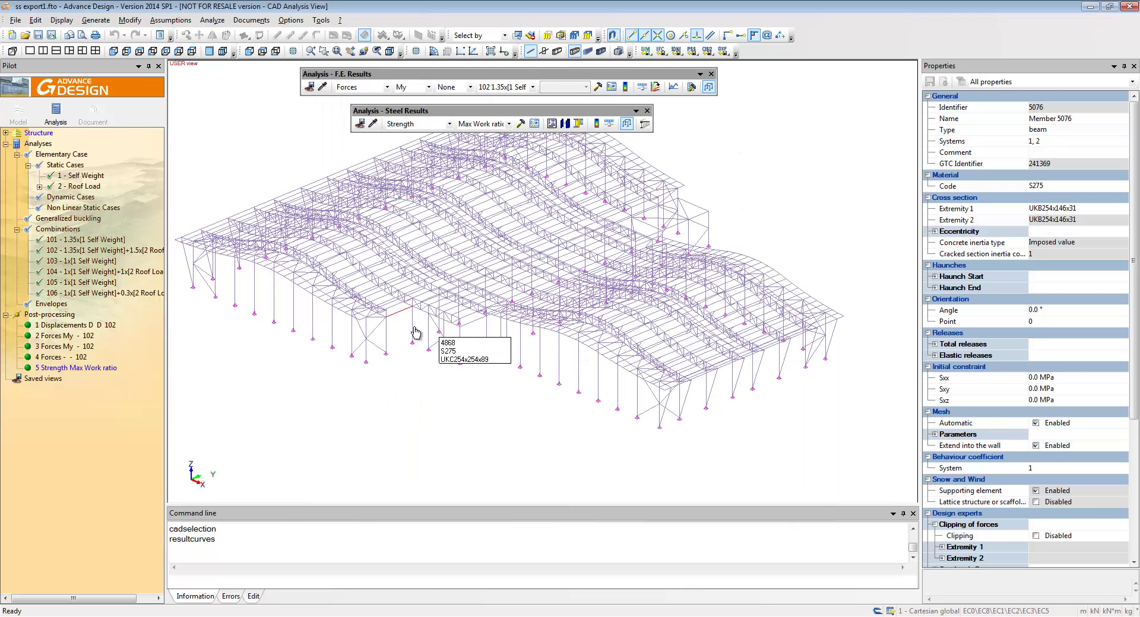
left_click(552, 124)
left_click(454, 204)
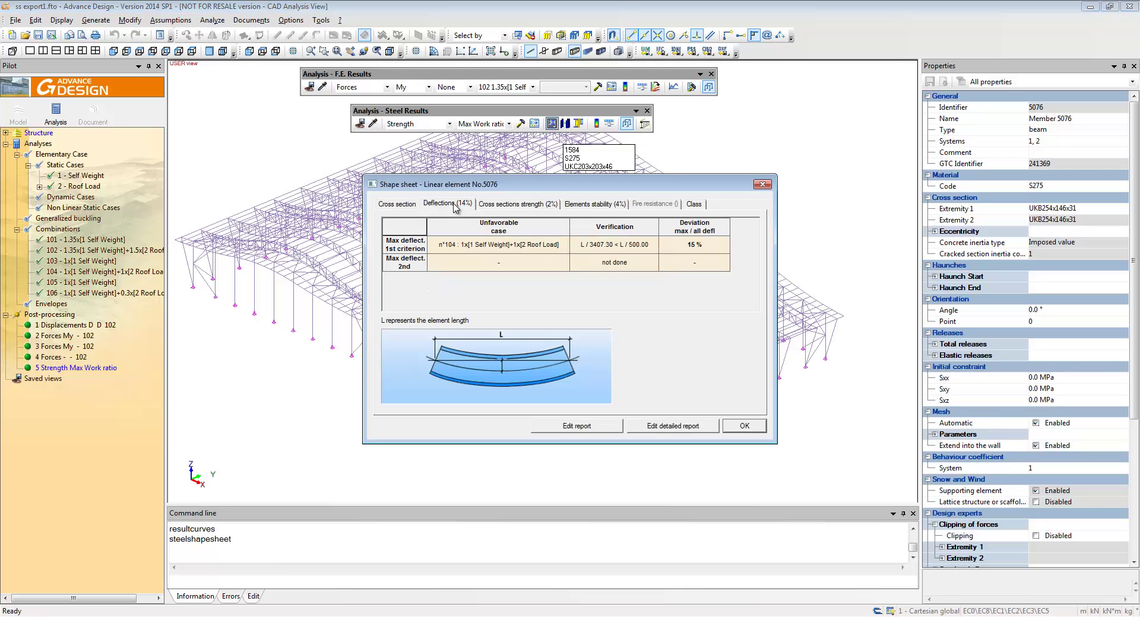
left_click(512, 205)
left_click(591, 203)
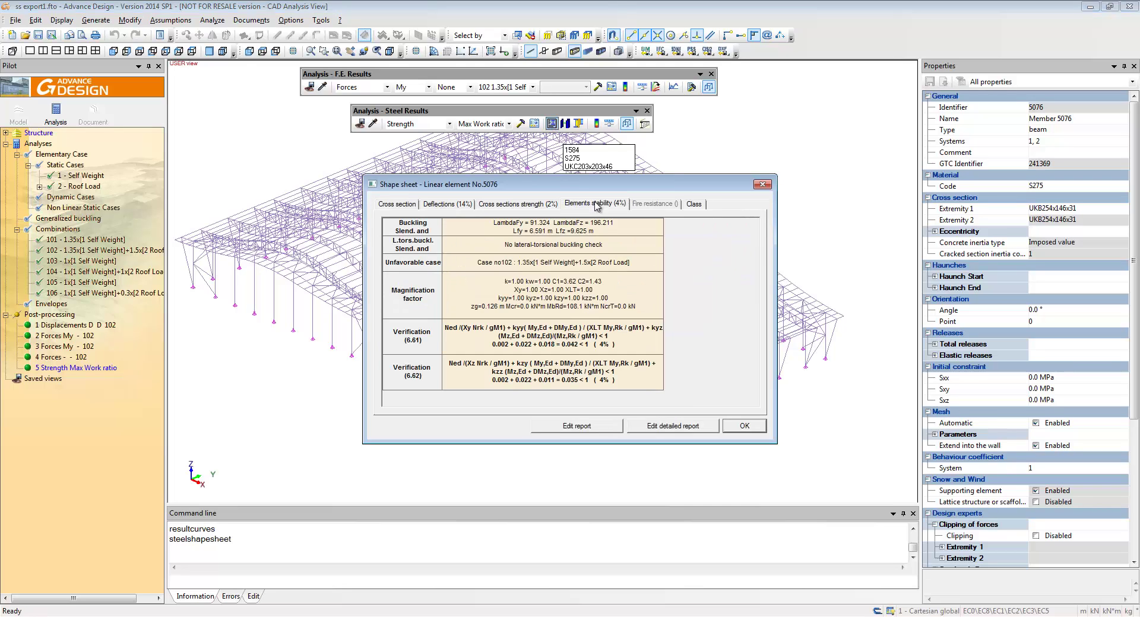
left_click(744, 427)
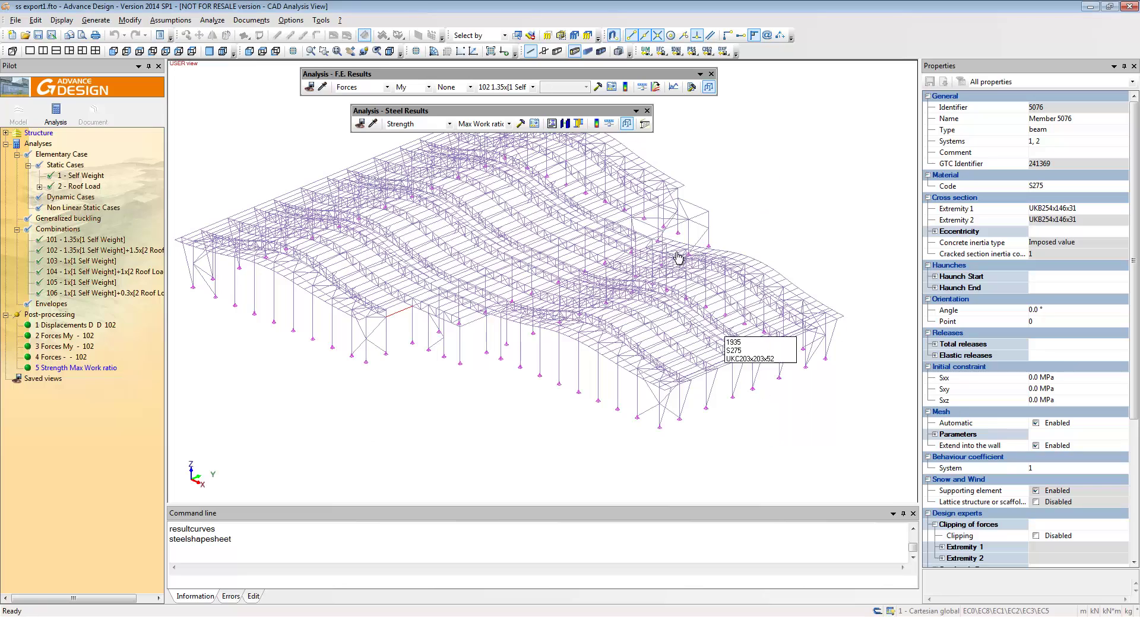
left_click(565, 124)
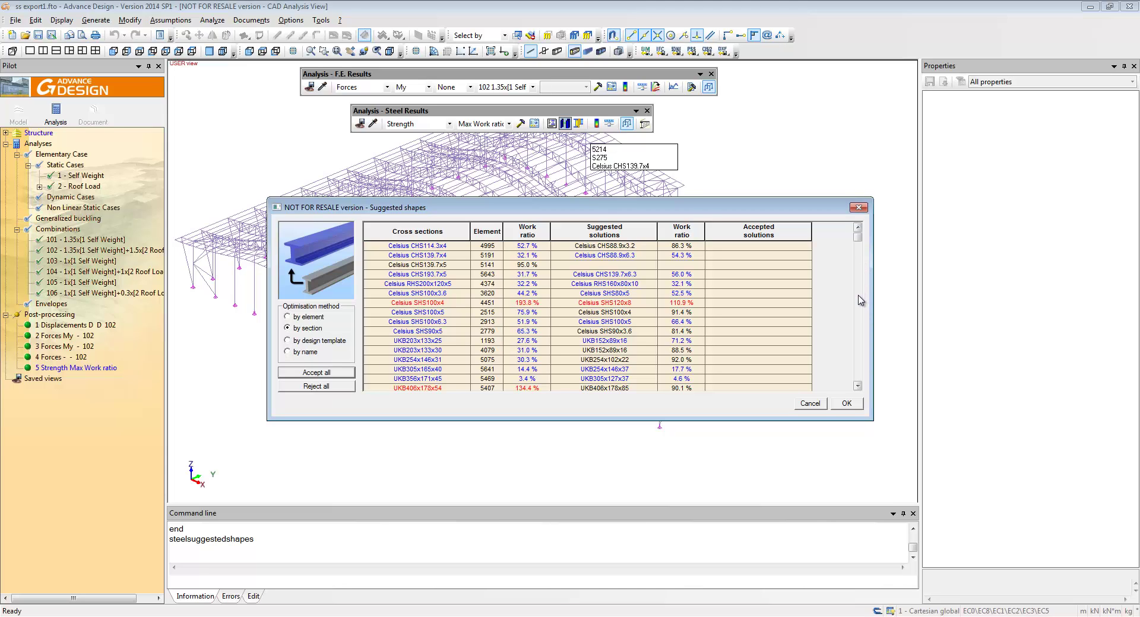
scroll(861, 308, "down", 3)
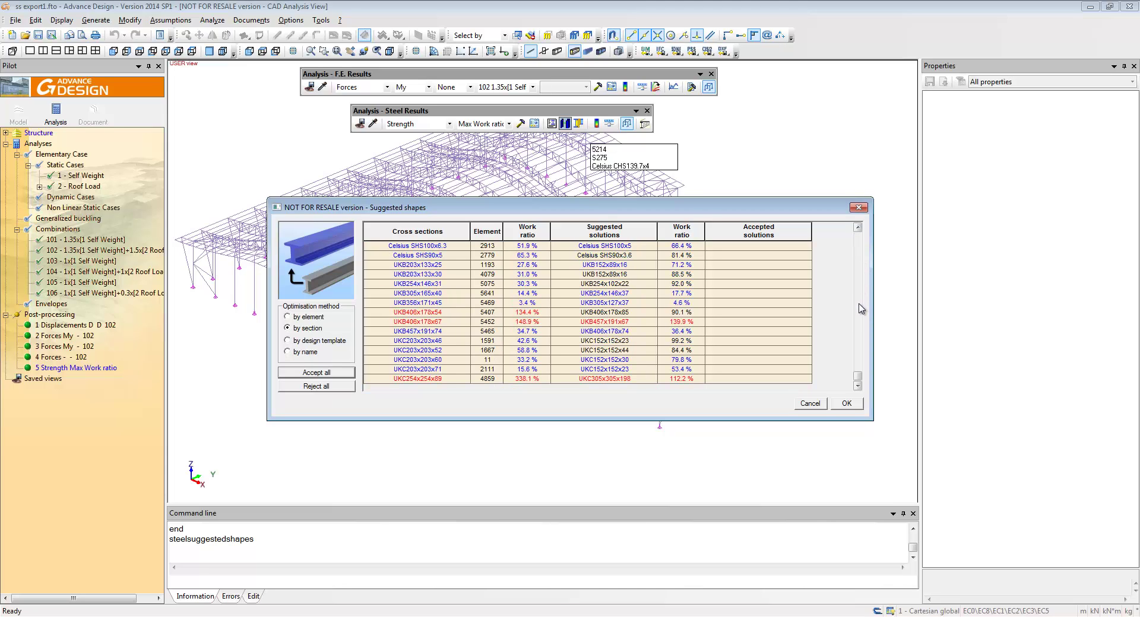
left_click(819, 405)
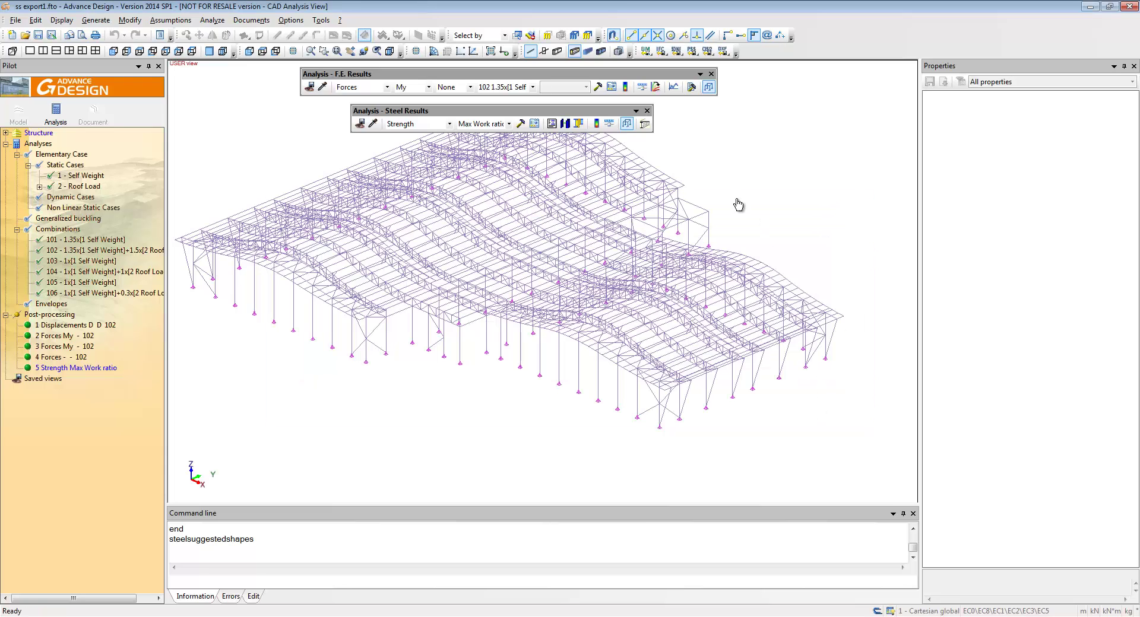
- Start a new report and browse its Table, Post-processing and Views items, expanding Steel Analysis and Envelopes
left_click(251, 20)
left_click(289, 105)
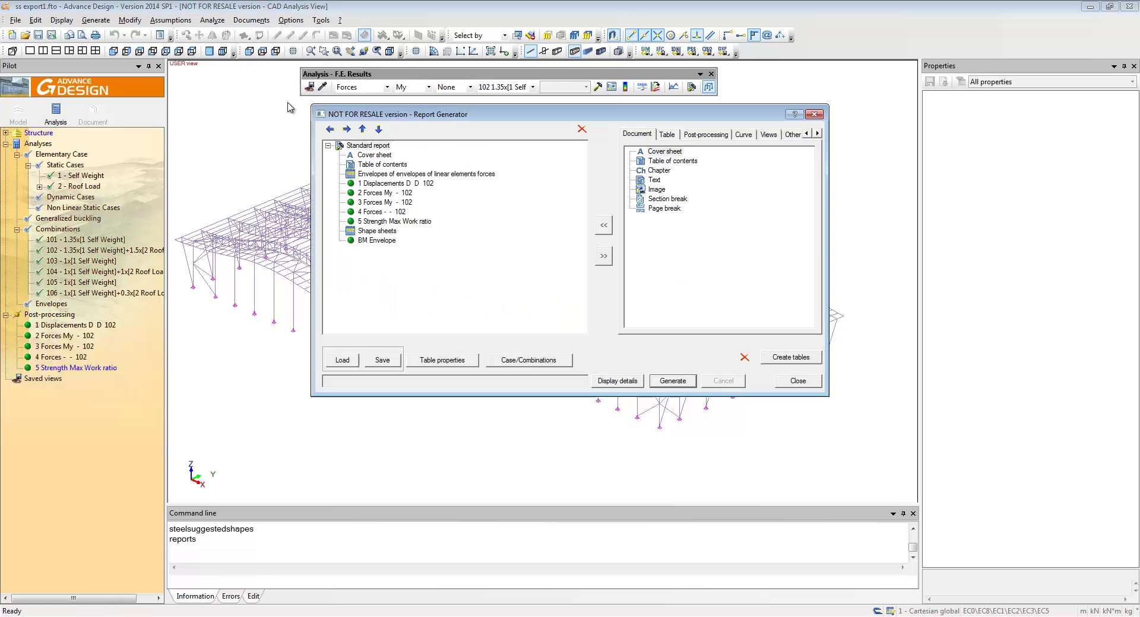
left_click(666, 137)
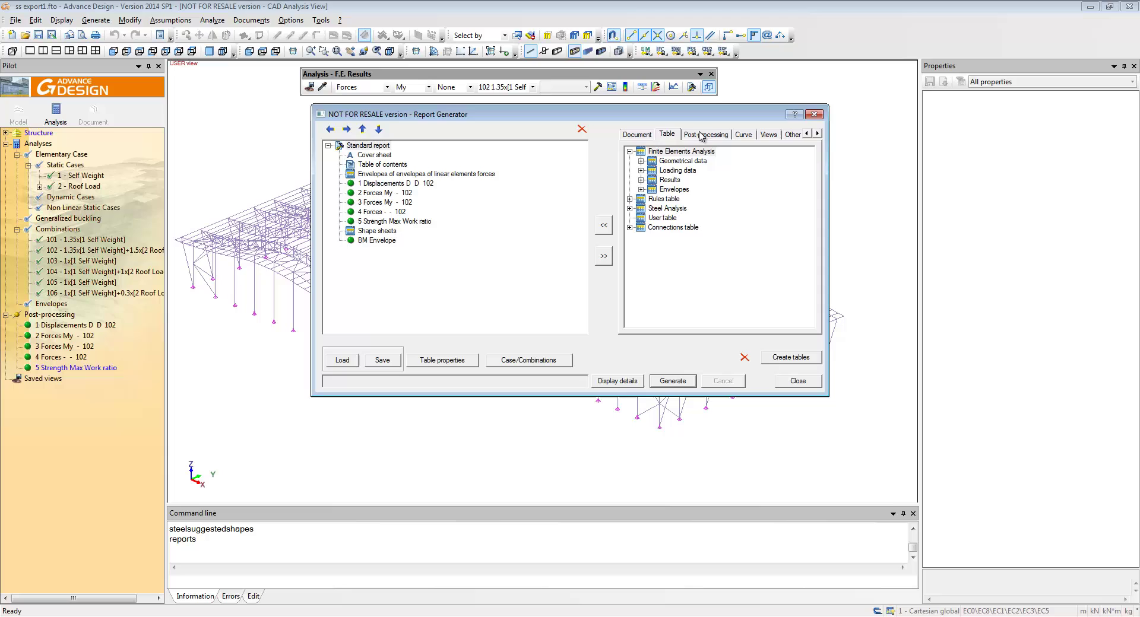
left_click(630, 208)
left_click(641, 189)
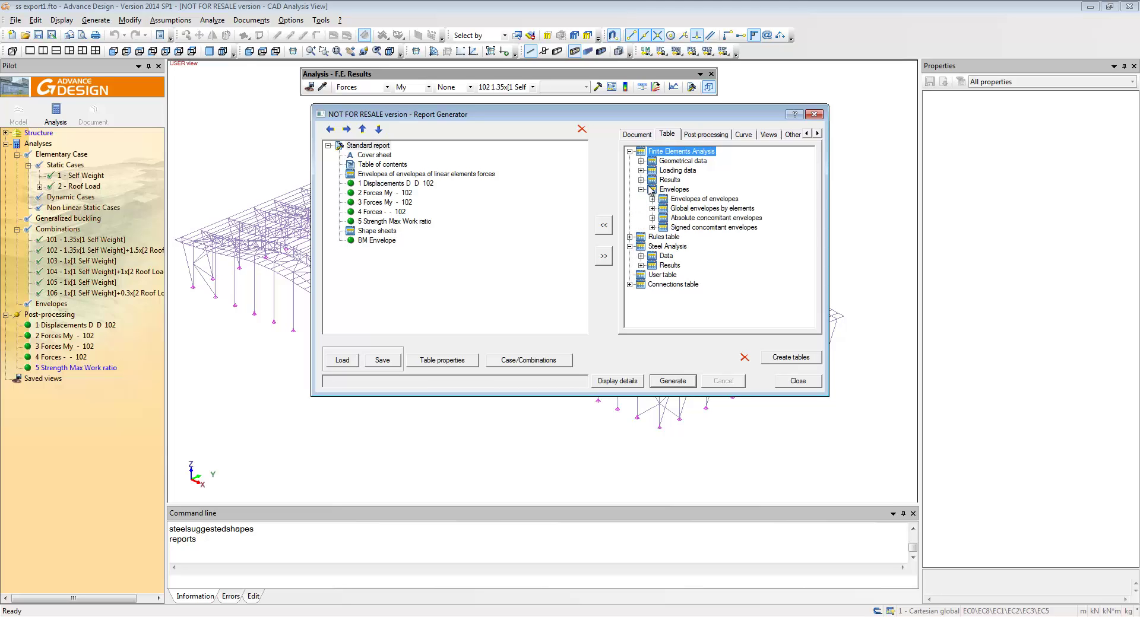
left_click(704, 136)
left_click(770, 136)
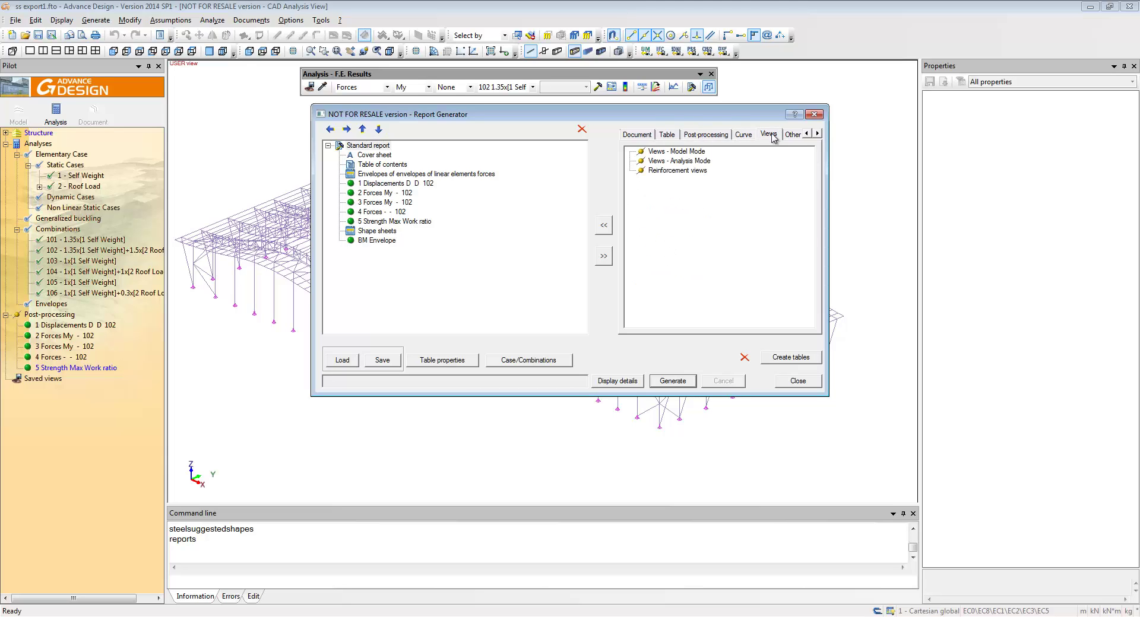
left_click(677, 135)
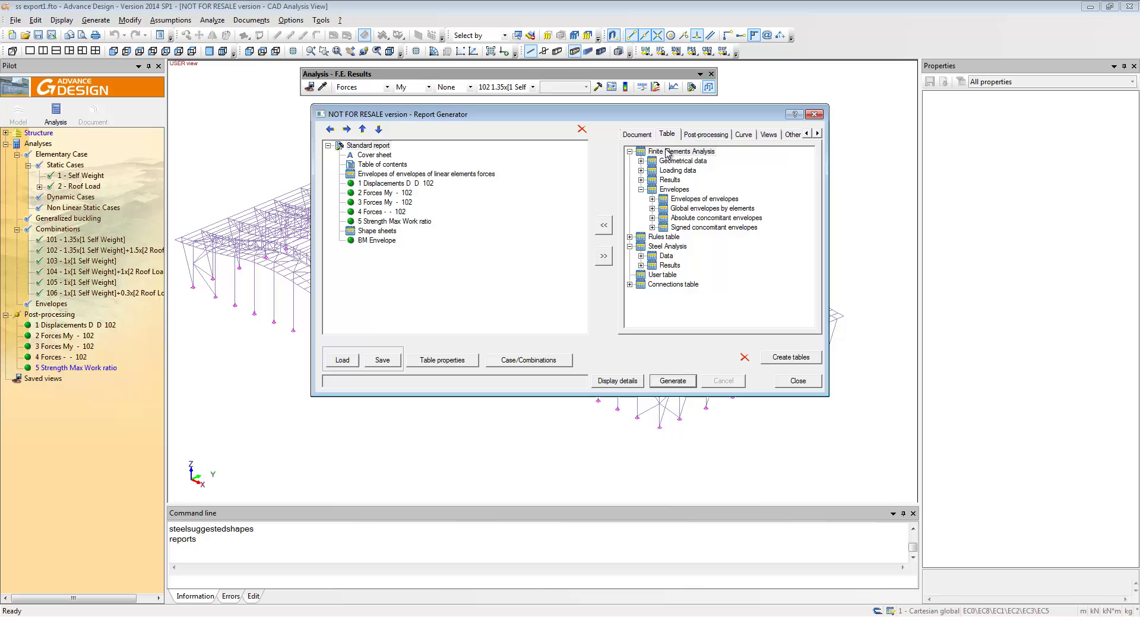
- Generate the report as a Word document and scroll through its pages in Word Viewer
left_click(672, 381)
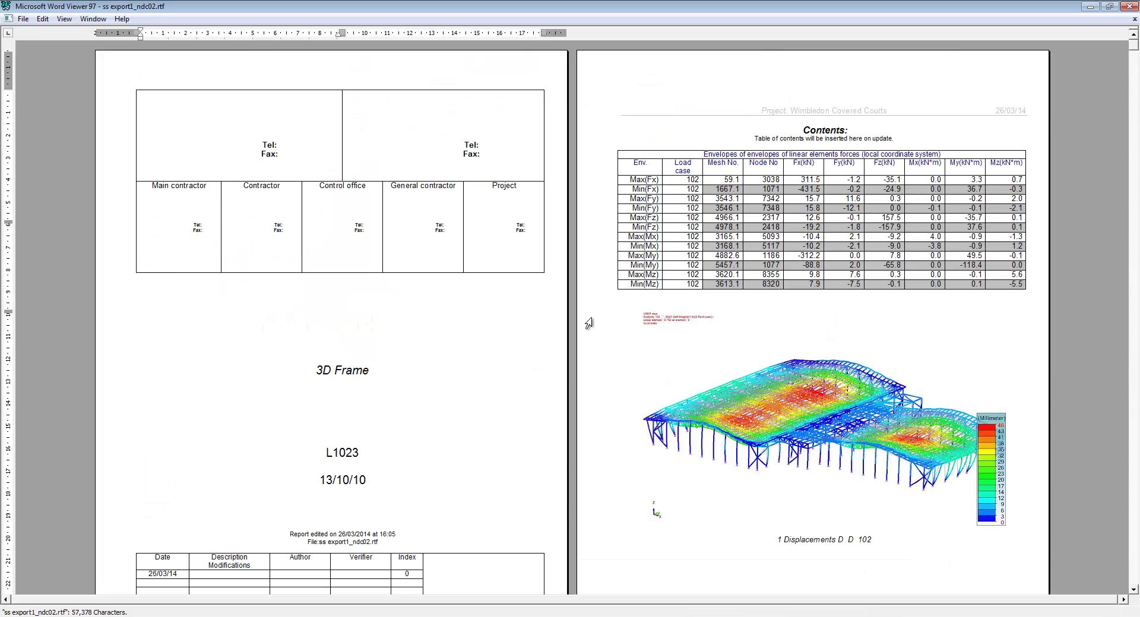
scroll(588, 322, "down", 15)
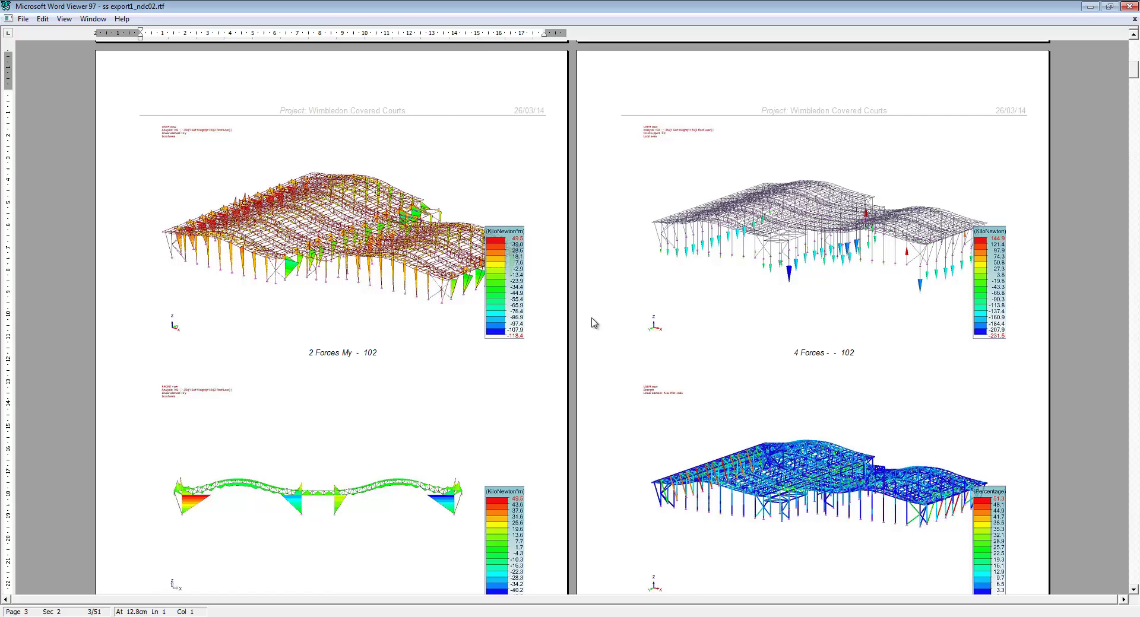
scroll(592, 323, "down", 15)
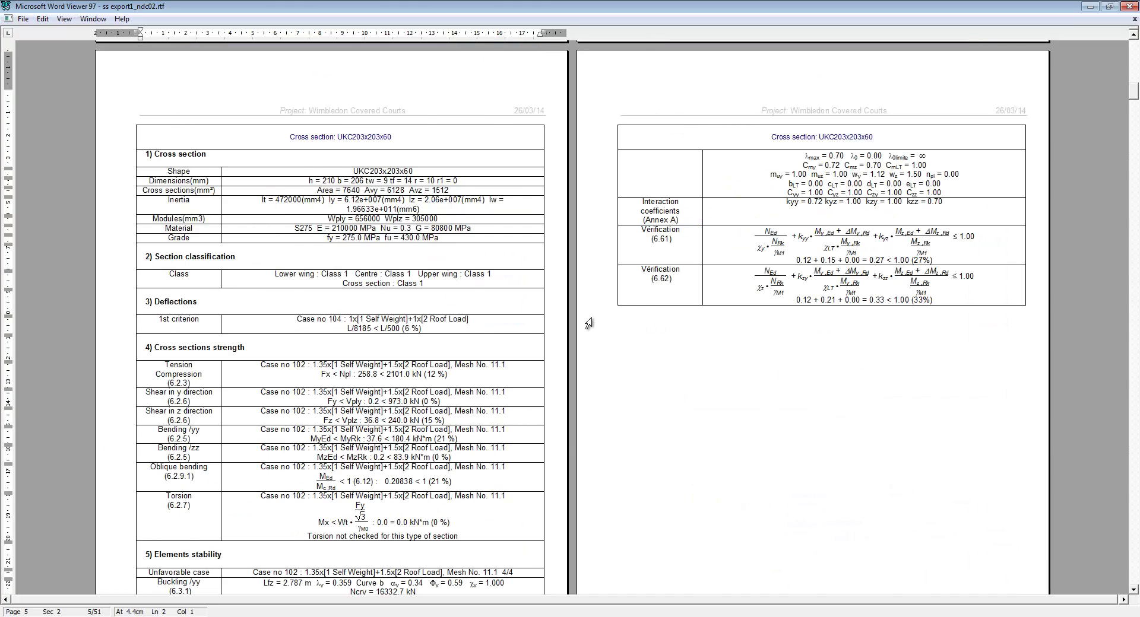
scroll(589, 323, "down", 6)
scroll(589, 322, "down", 9)
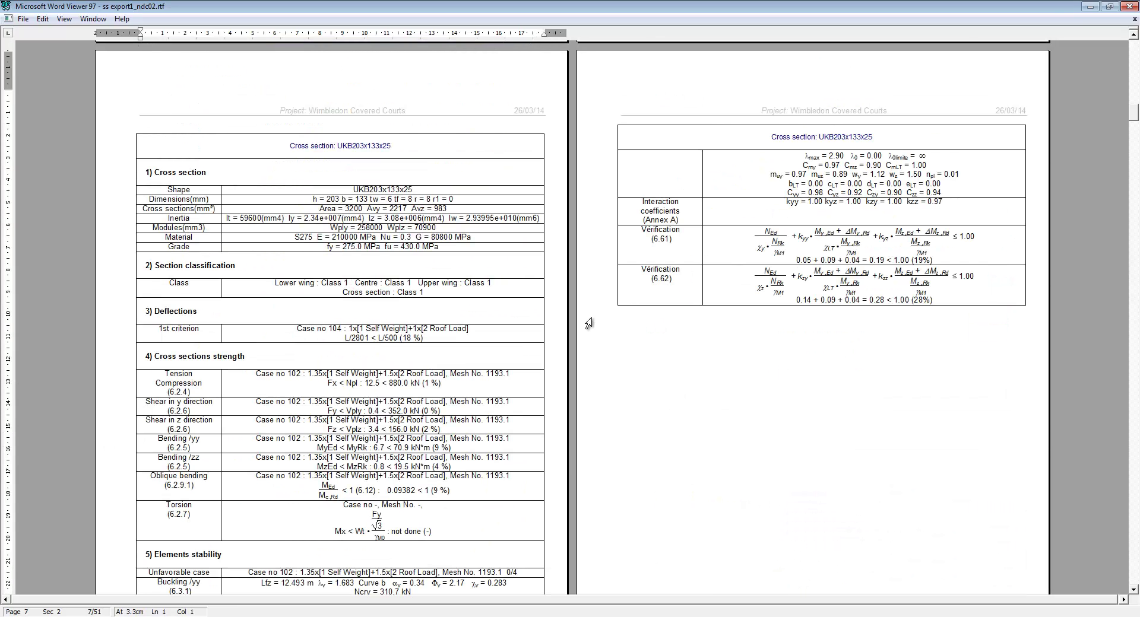
scroll(589, 323, "down", 6)
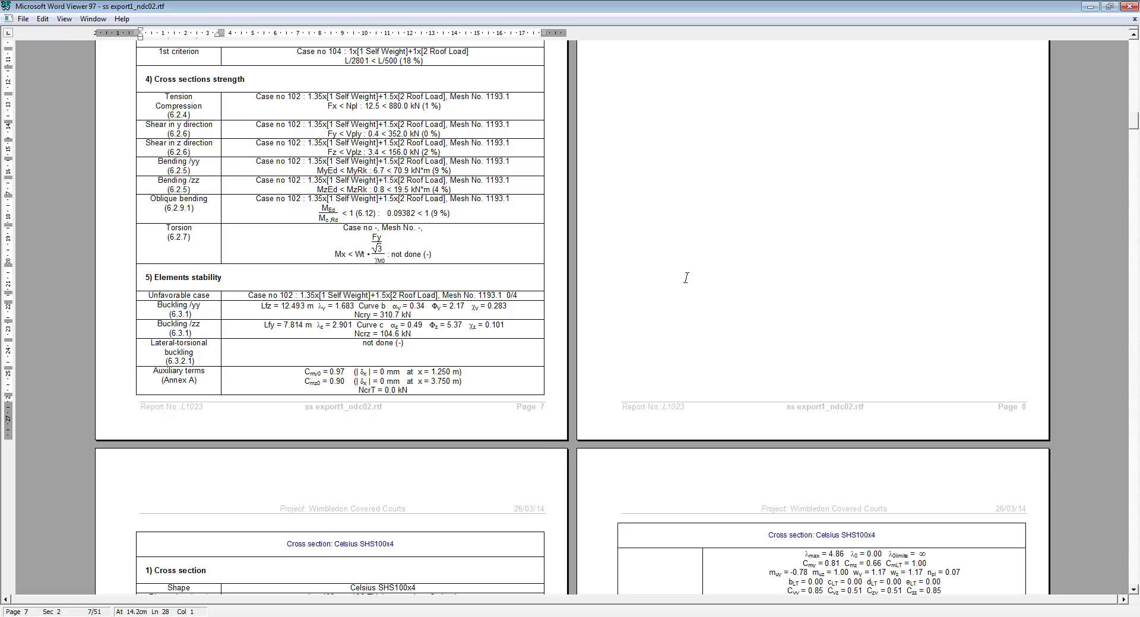
- Close the Word report and Report Generator, then export the model as Graitec GTC file 'AD Export'
left_click(1127, 7)
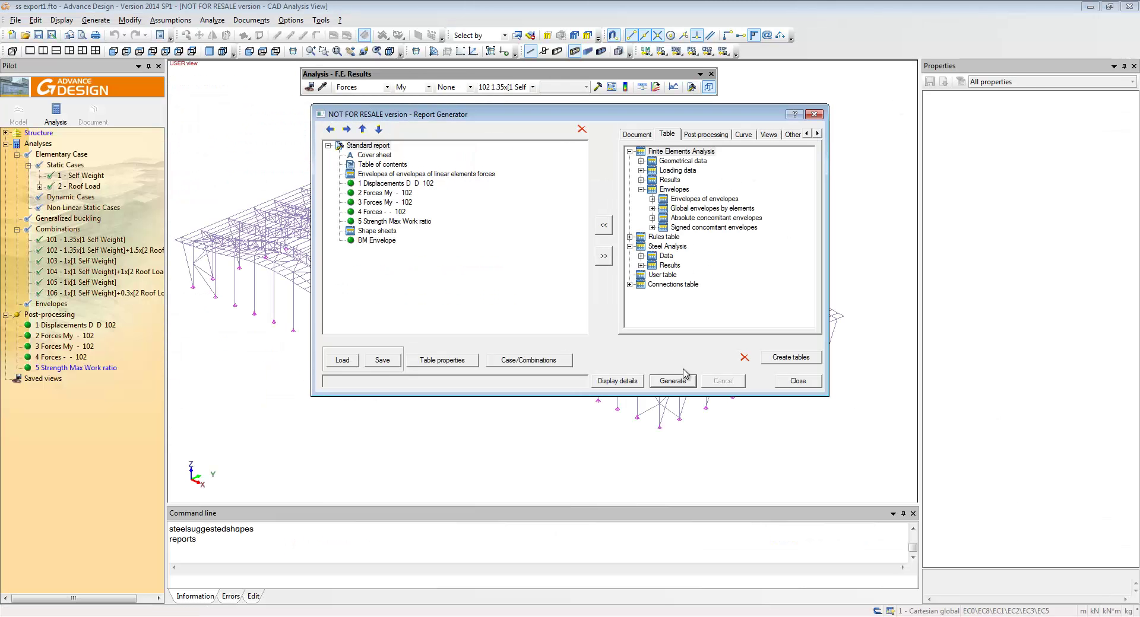
left_click(796, 382)
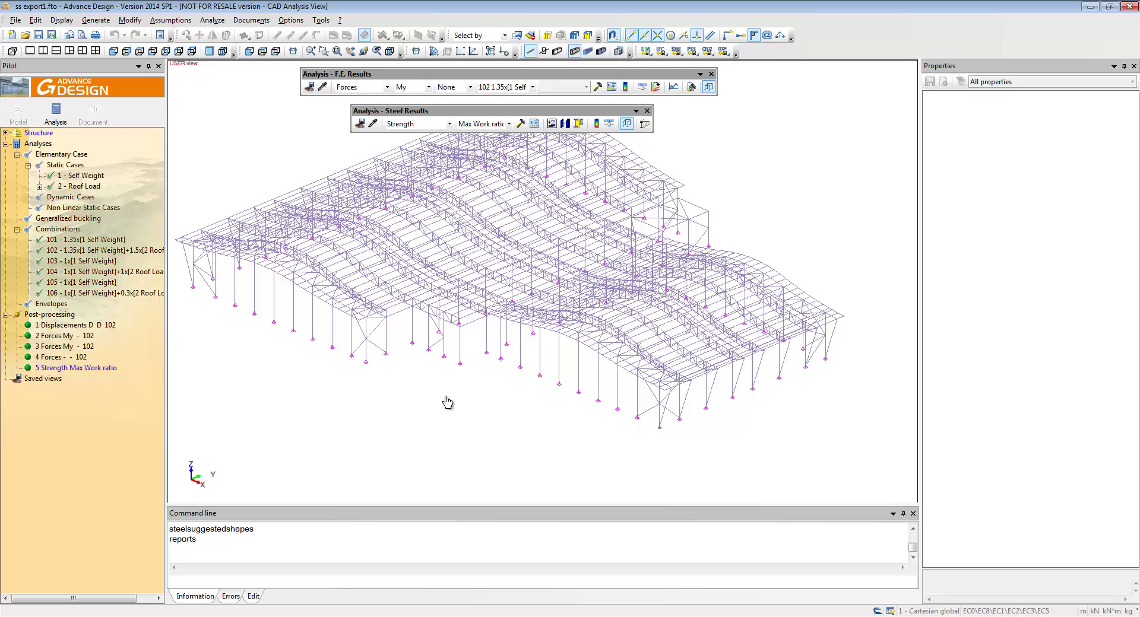
left_click(15, 20)
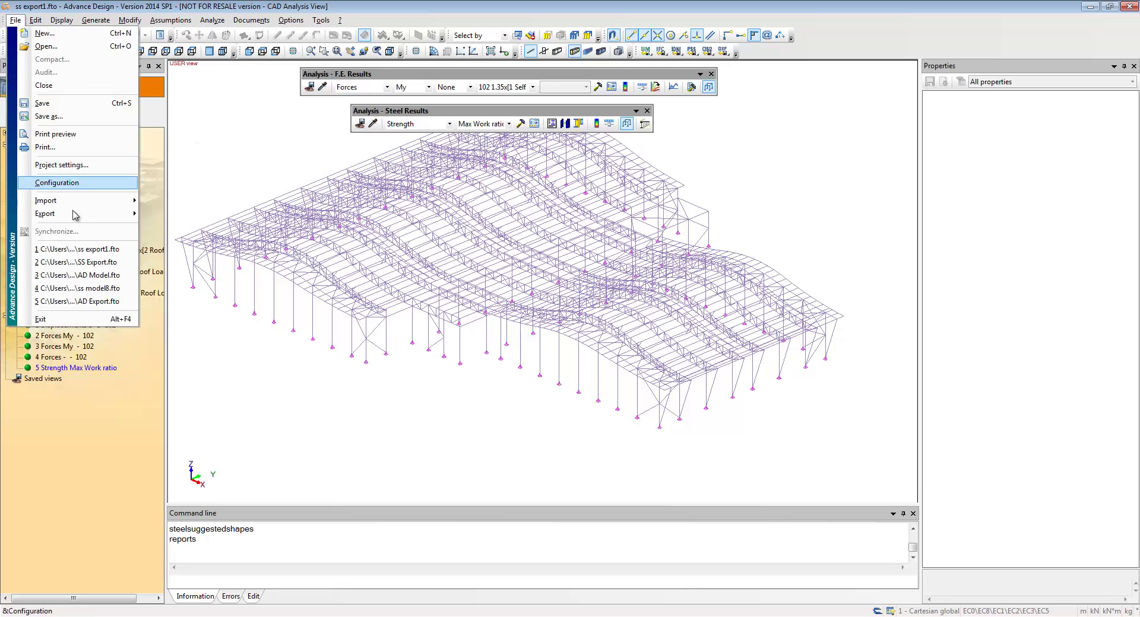
mouse_move(122, 215)
left_click(190, 214)
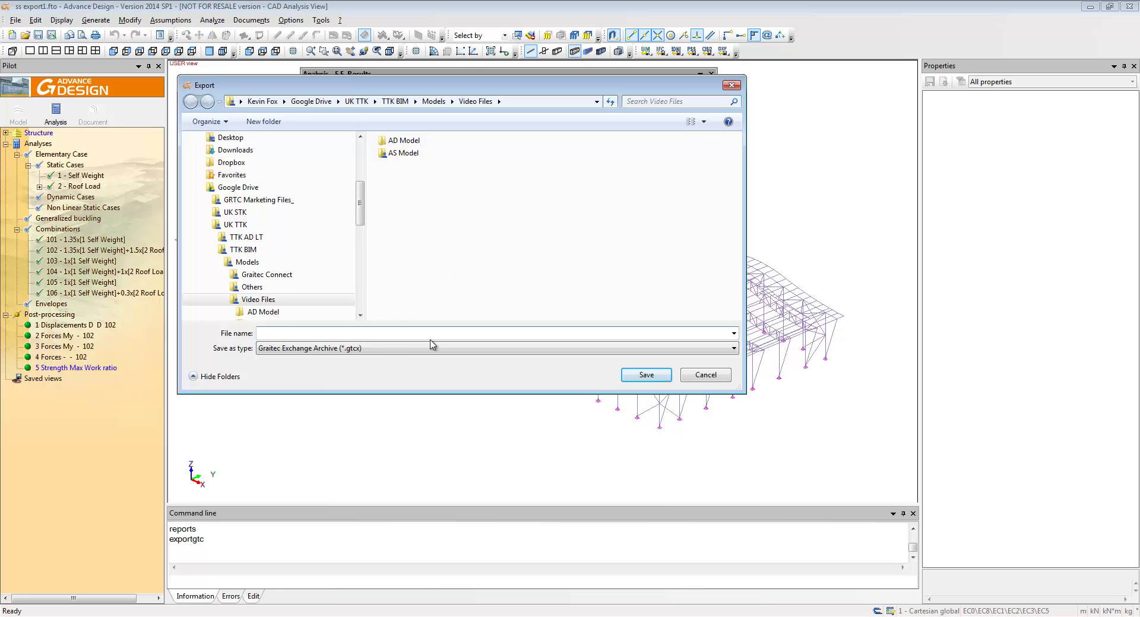
type("AD Export")
key("Return")
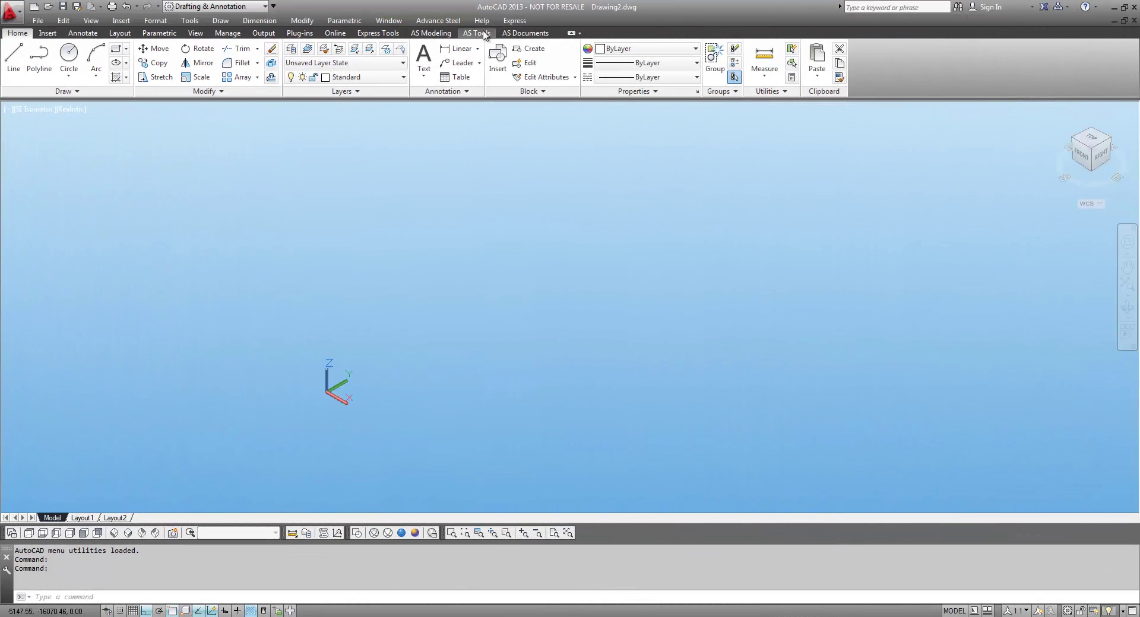
- Import AD Export.gtcx into Drawing2 with GRAITEC BIM import, bringing in the wavy roof frame
left_click(484, 33)
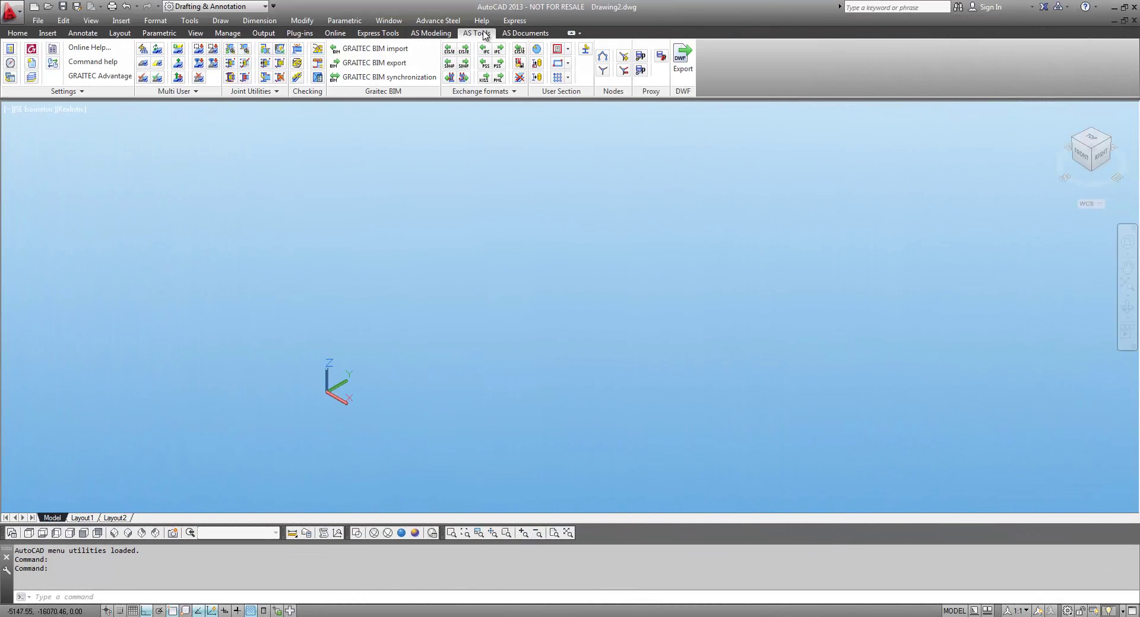
left_click(386, 51)
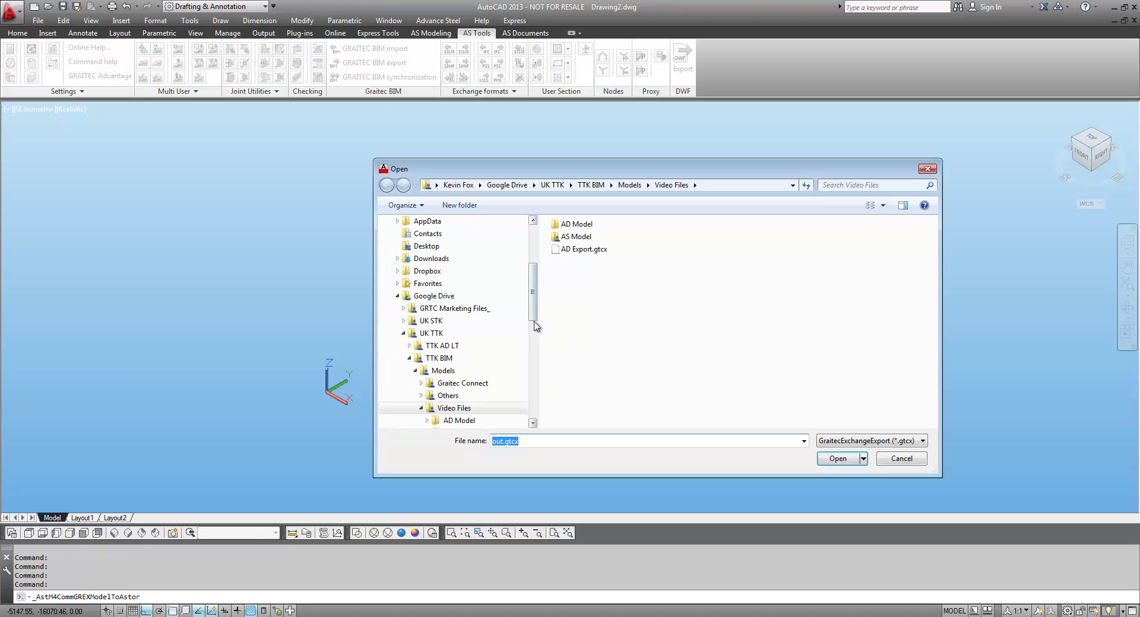
double_click(580, 250)
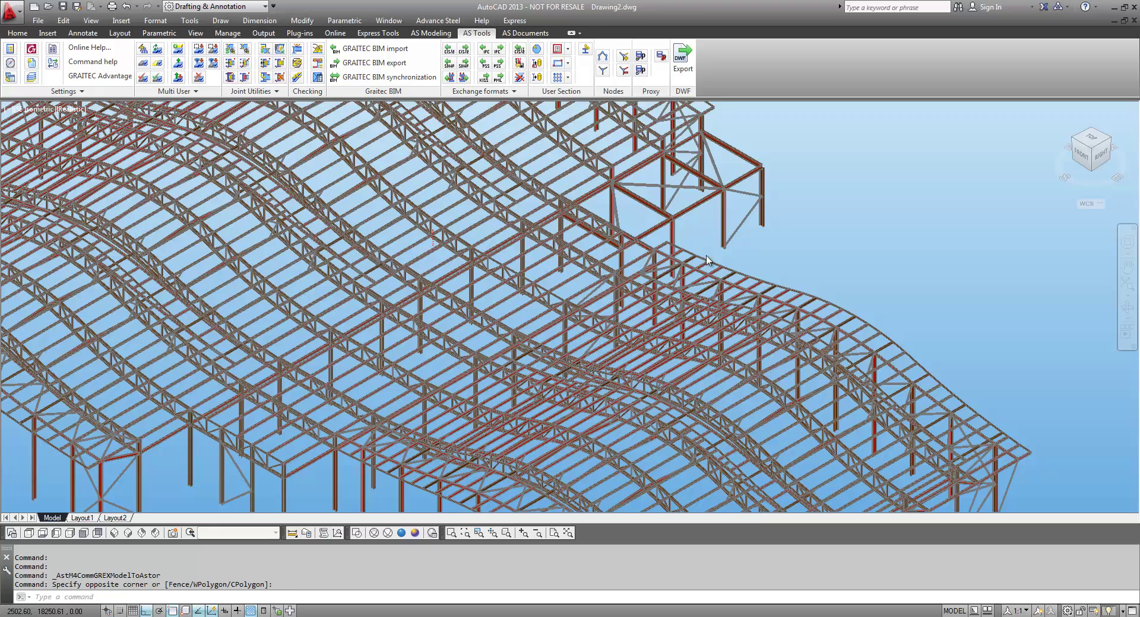
- Zoom to the eaves joint and bring up the context actions for its vertical connection plate
scroll(557, 257, "down", 2)
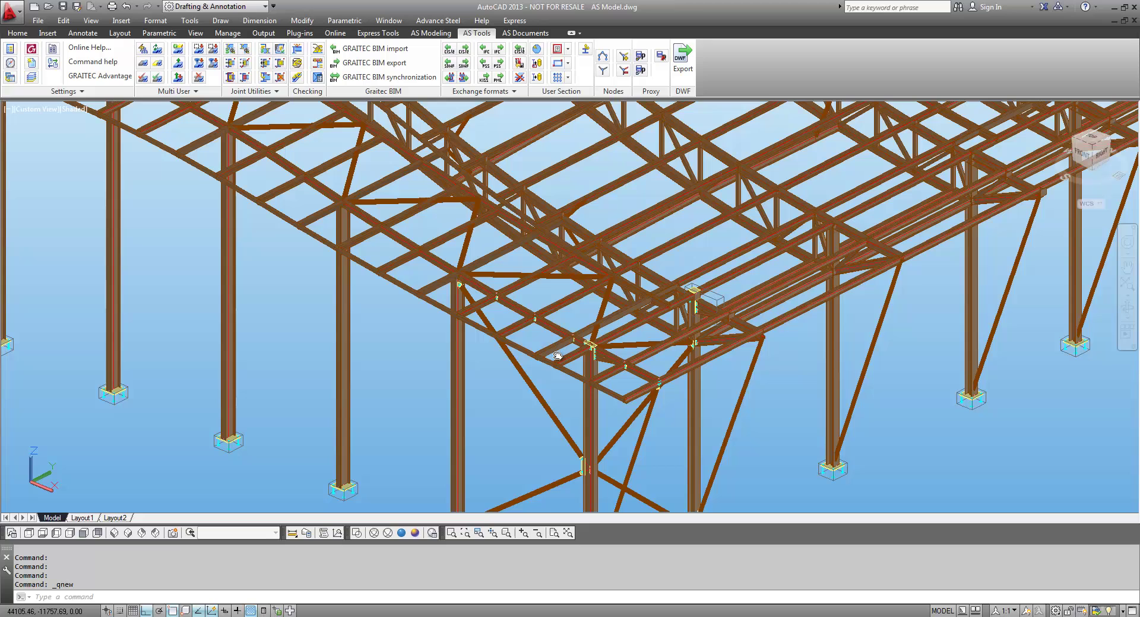
scroll(581, 347, "up", 5)
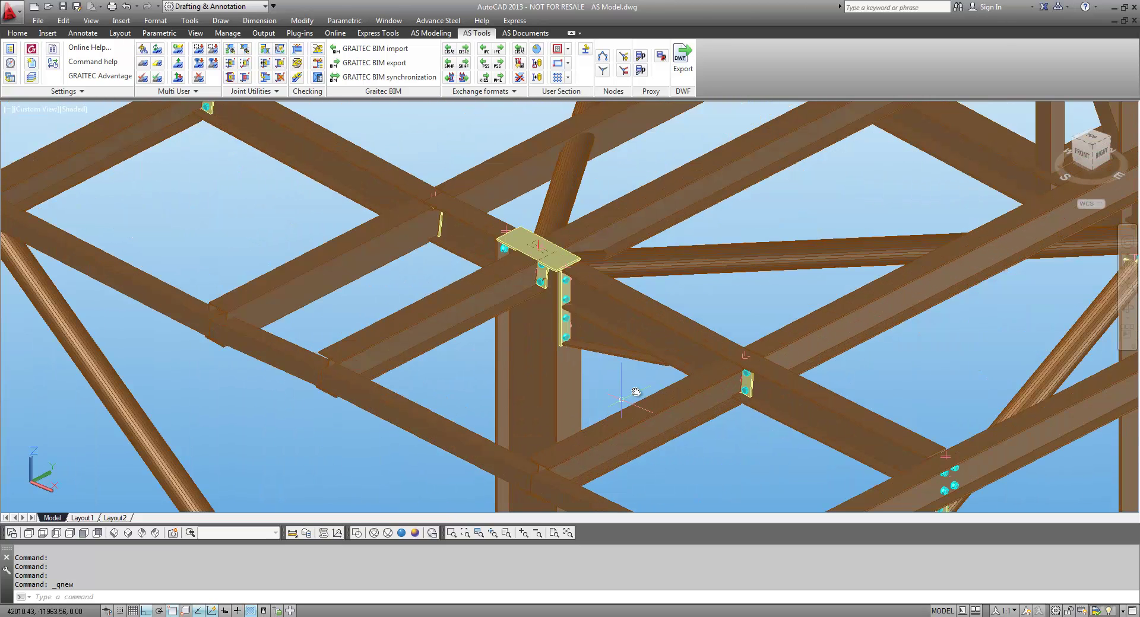
key("Escape")
left_click(560, 306)
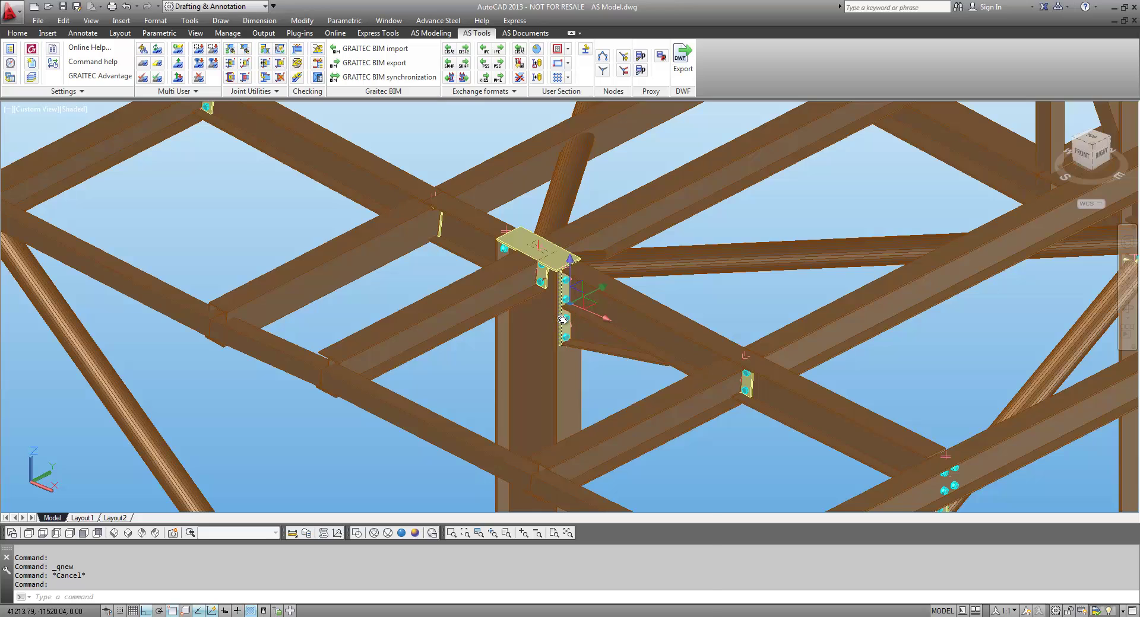
right_click(562, 319)
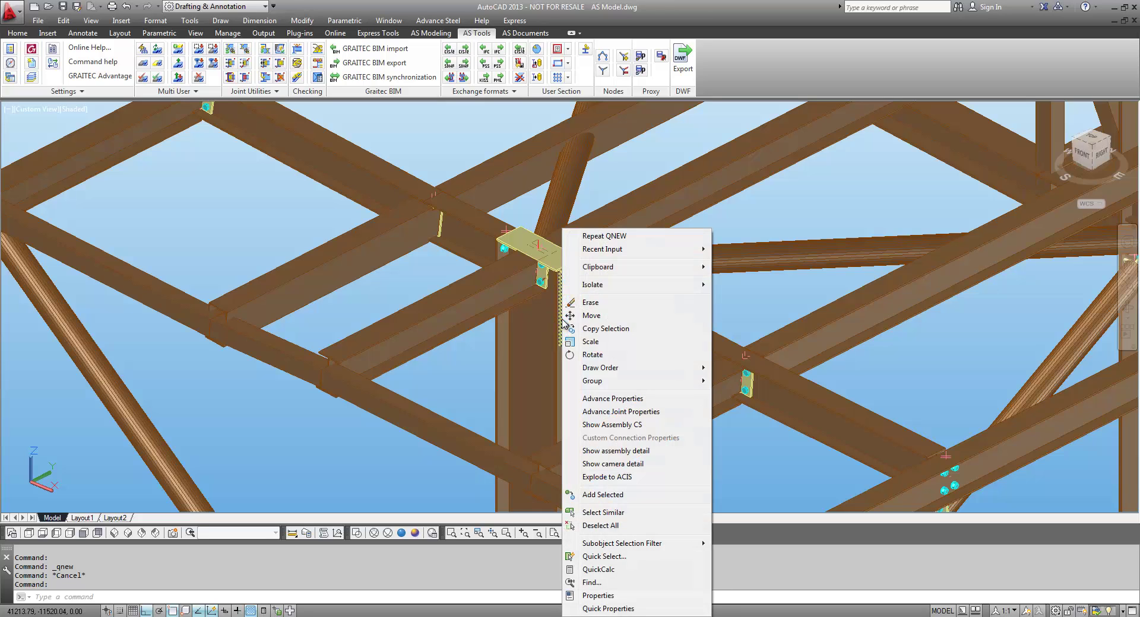
left_click(607, 413)
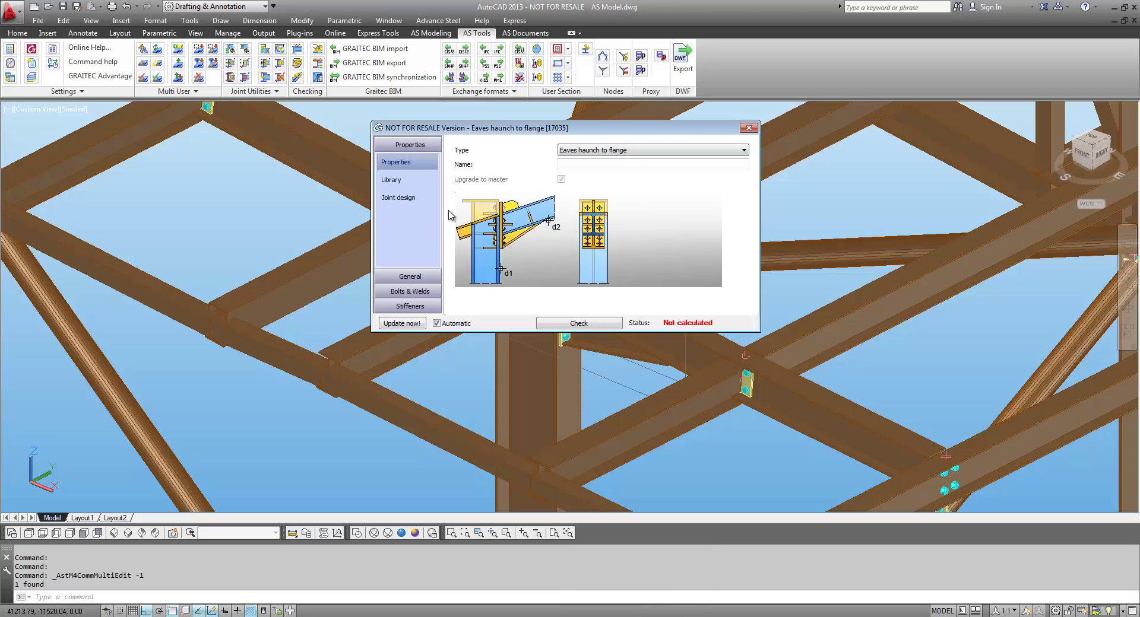
left_click(423, 277)
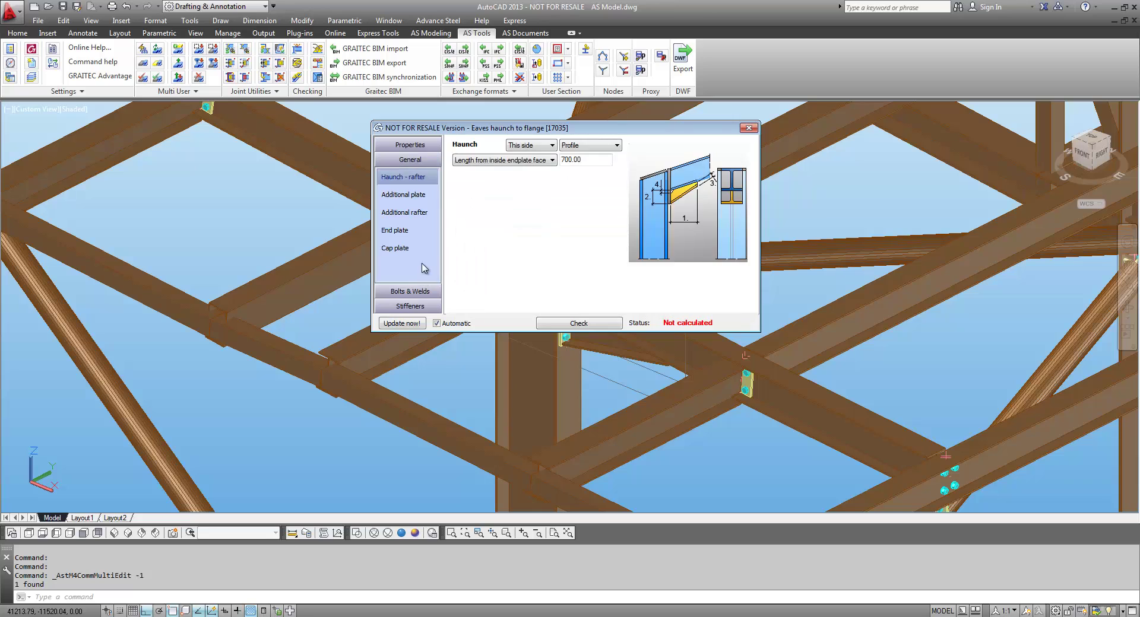
left_click(414, 196)
left_click(412, 212)
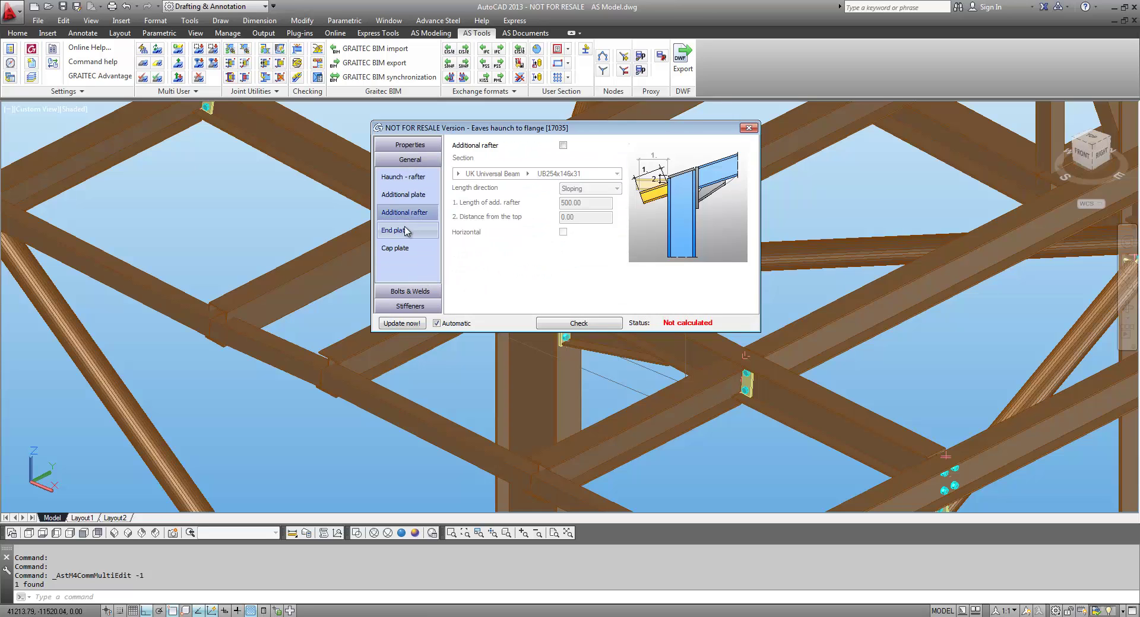
left_click(408, 231)
left_click(409, 248)
left_click(410, 291)
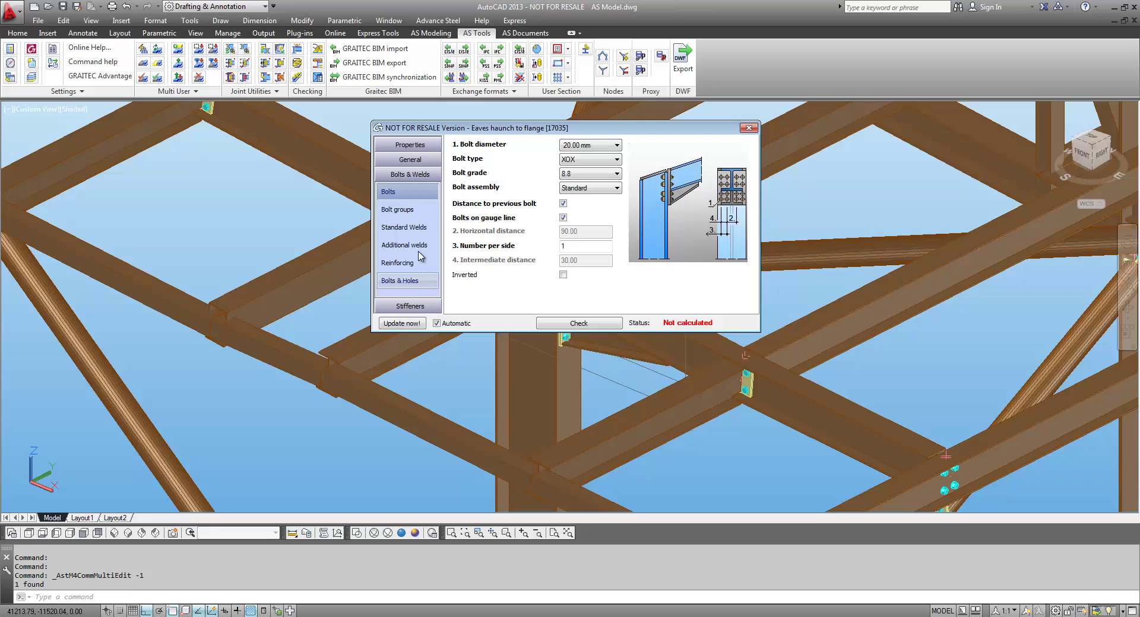
left_click(408, 210)
left_click(403, 228)
left_click(402, 245)
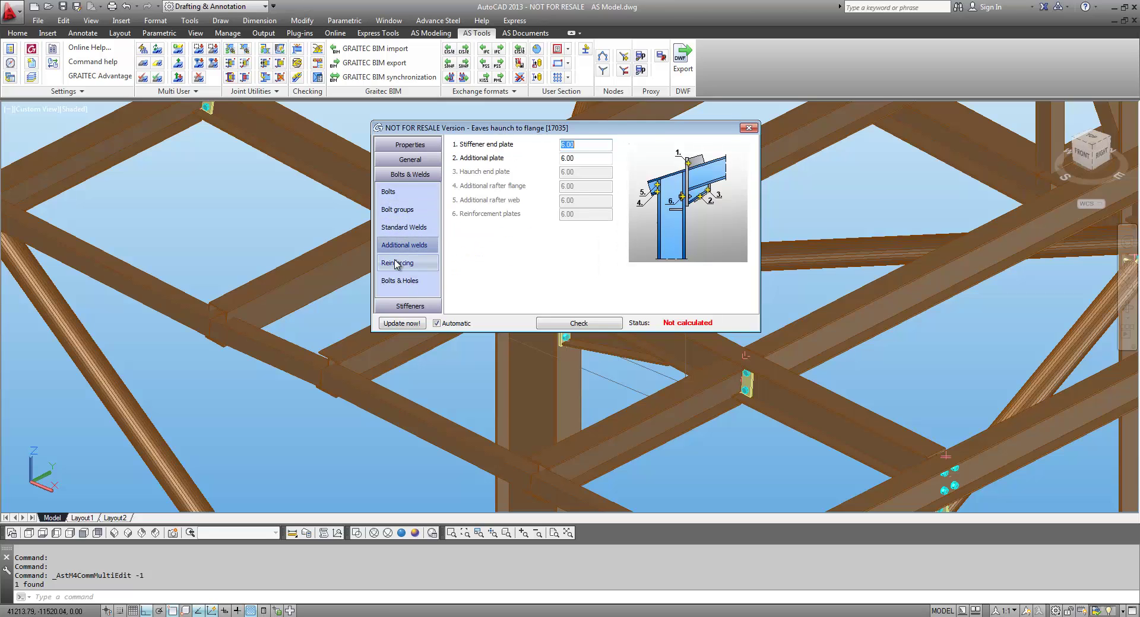
left_click(397, 263)
left_click(397, 283)
left_click(409, 305)
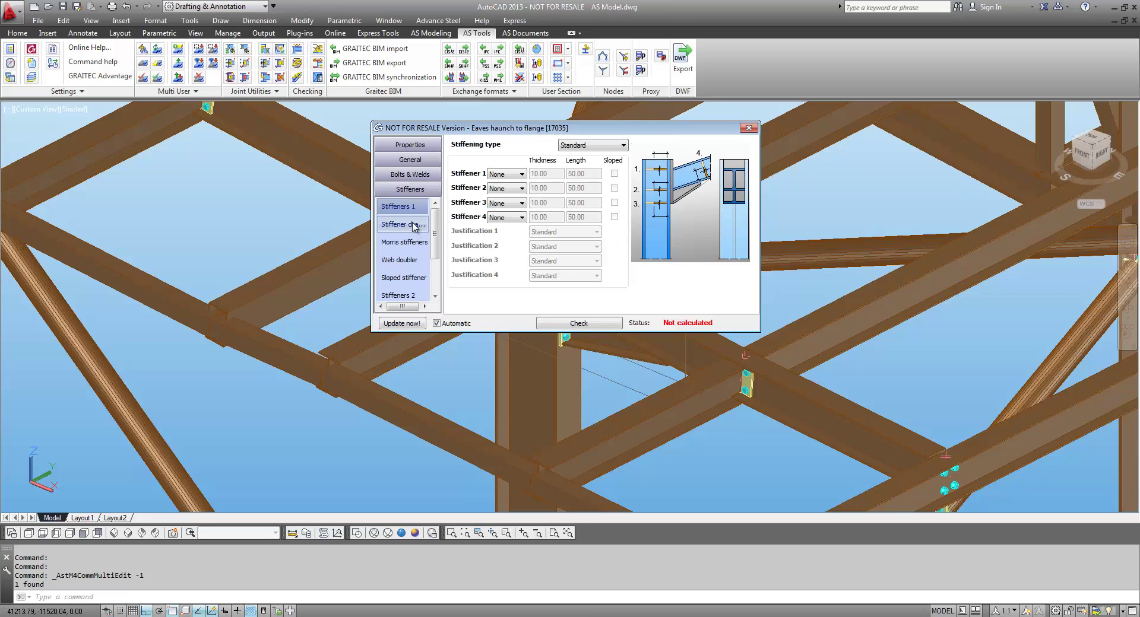
left_click(402, 225)
left_click(402, 244)
left_click(399, 260)
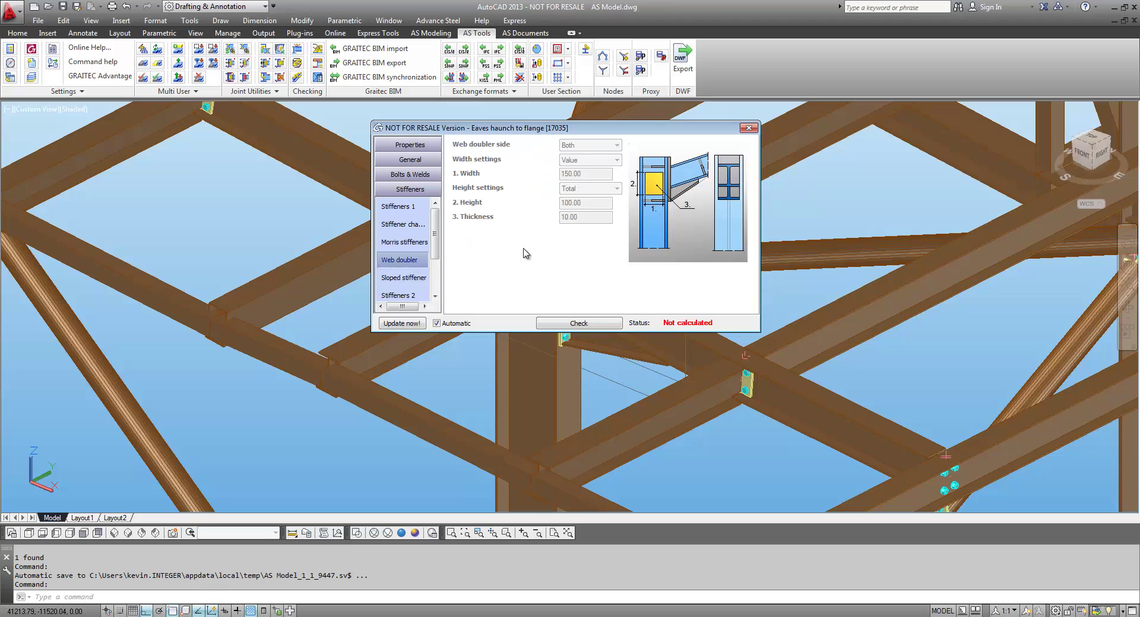
left_click(749, 128)
scroll(689, 229, "down", 5)
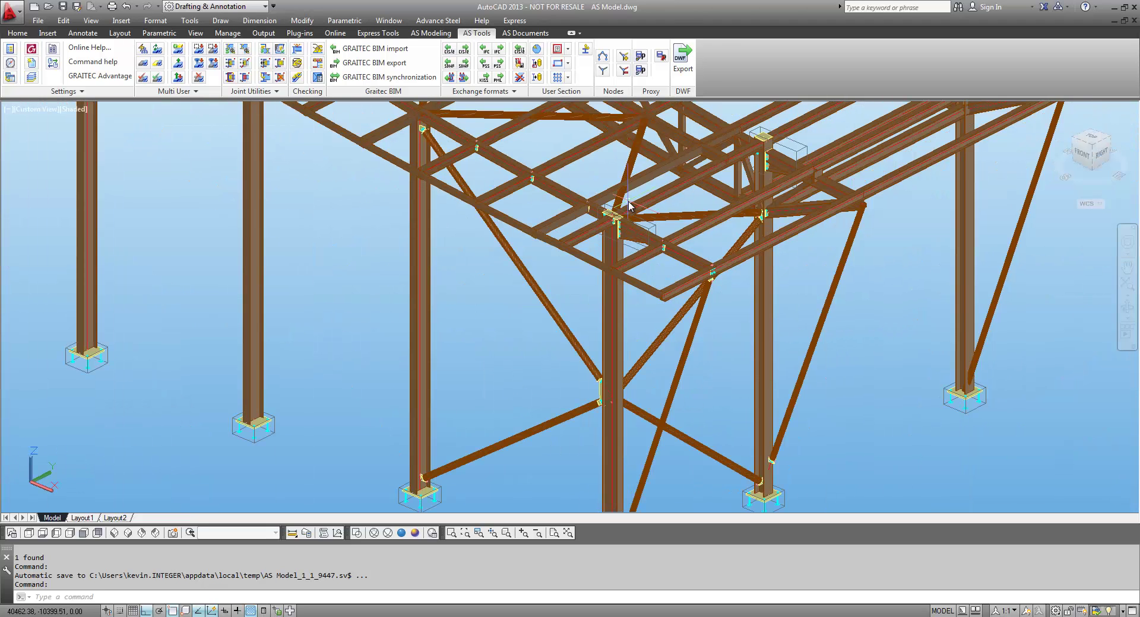
- Open the Document Manager from the documentation tools and list the up-to-date Details drawings
left_click(524, 33)
left_click(176, 59)
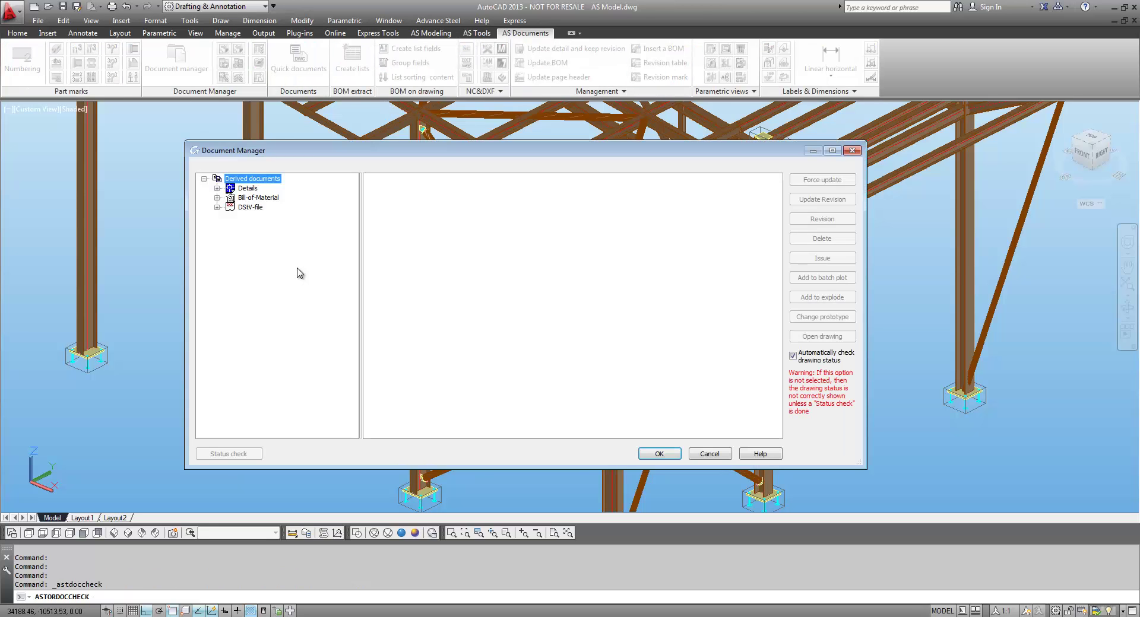
left_click(217, 188)
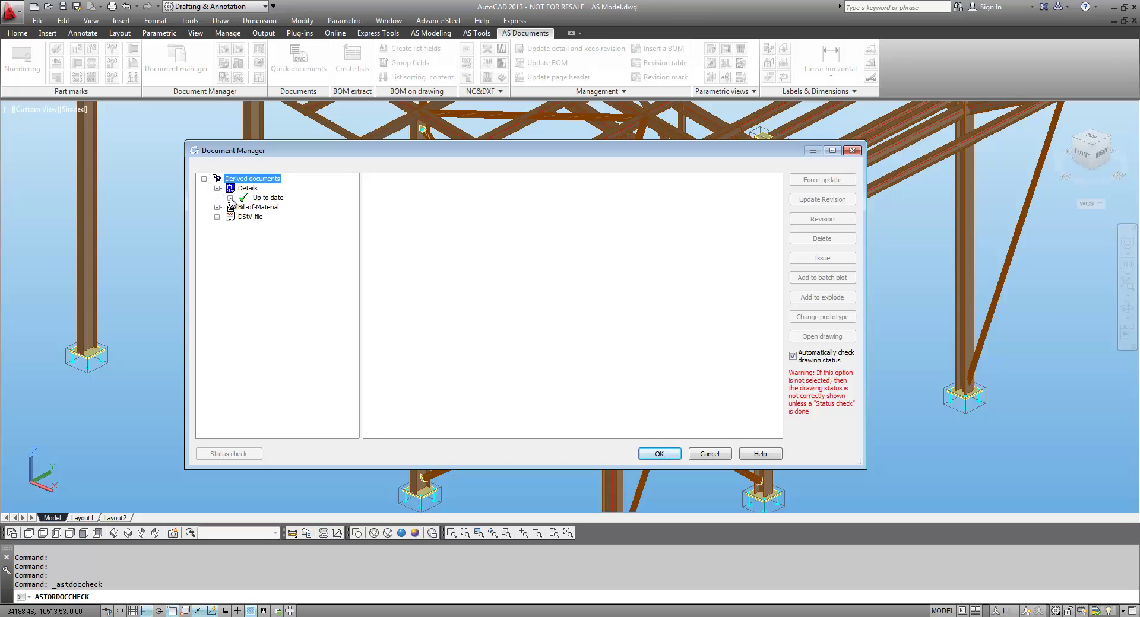
left_click(230, 198)
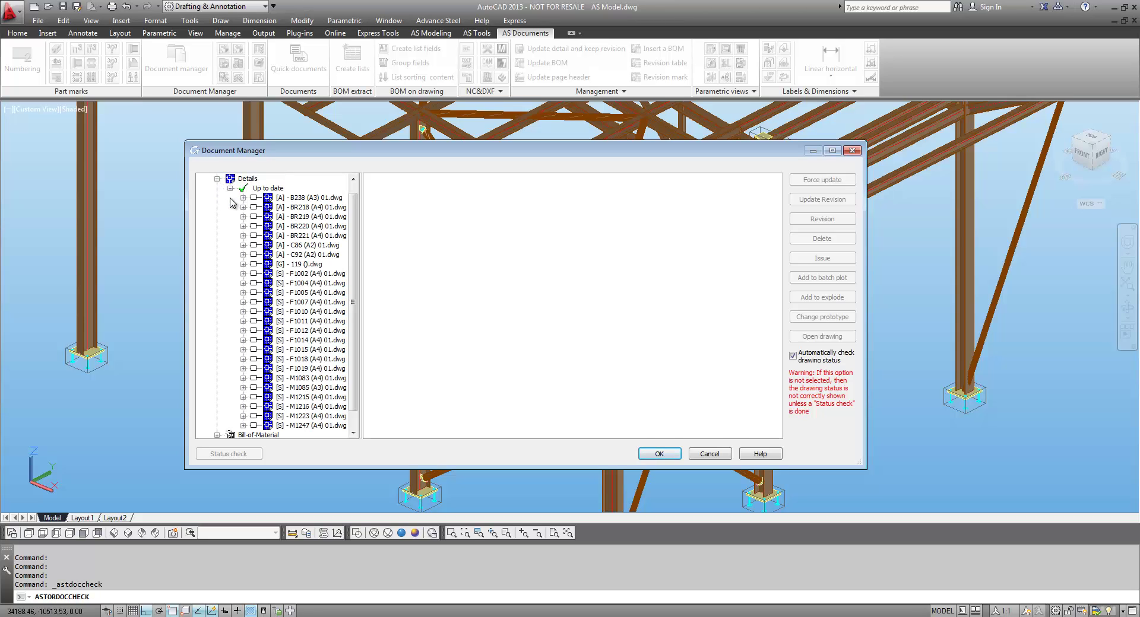
- Preview detail drawings B238, BR219, BR221, C92, 119, F1015 and M1216 in turn
left_click(299, 199)
left_click(414, 179)
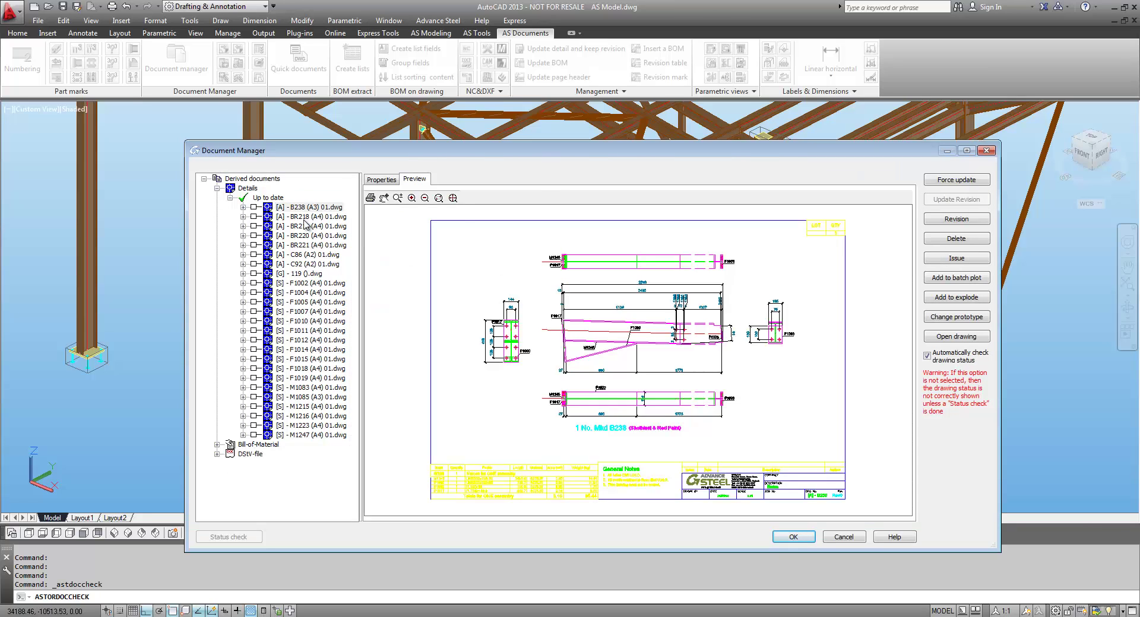
left_click(305, 225)
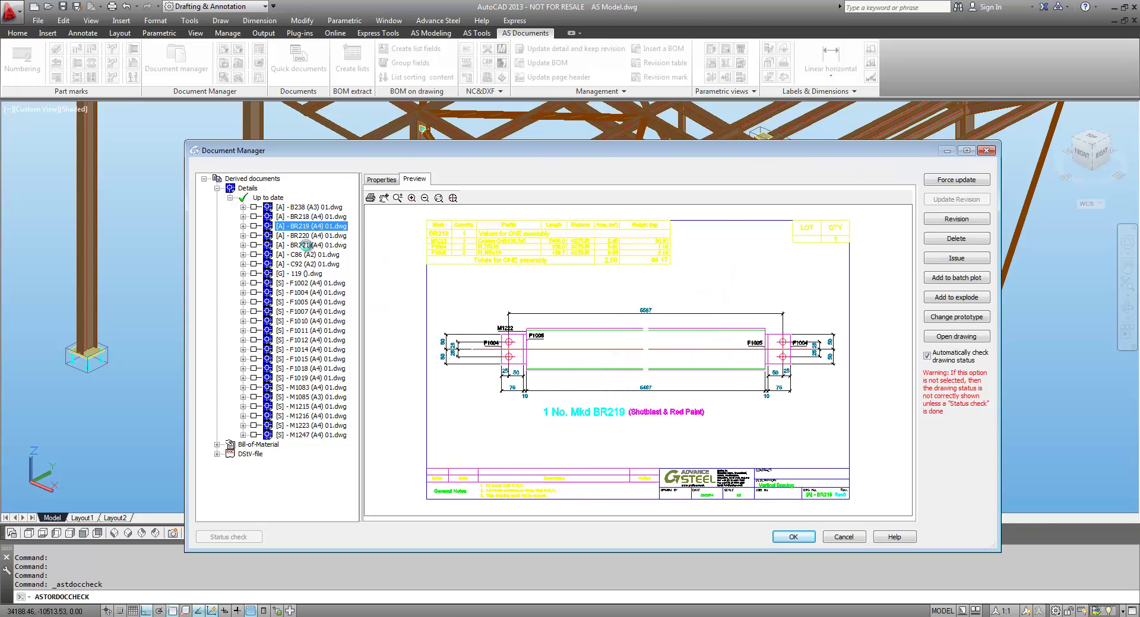
left_click(305, 245)
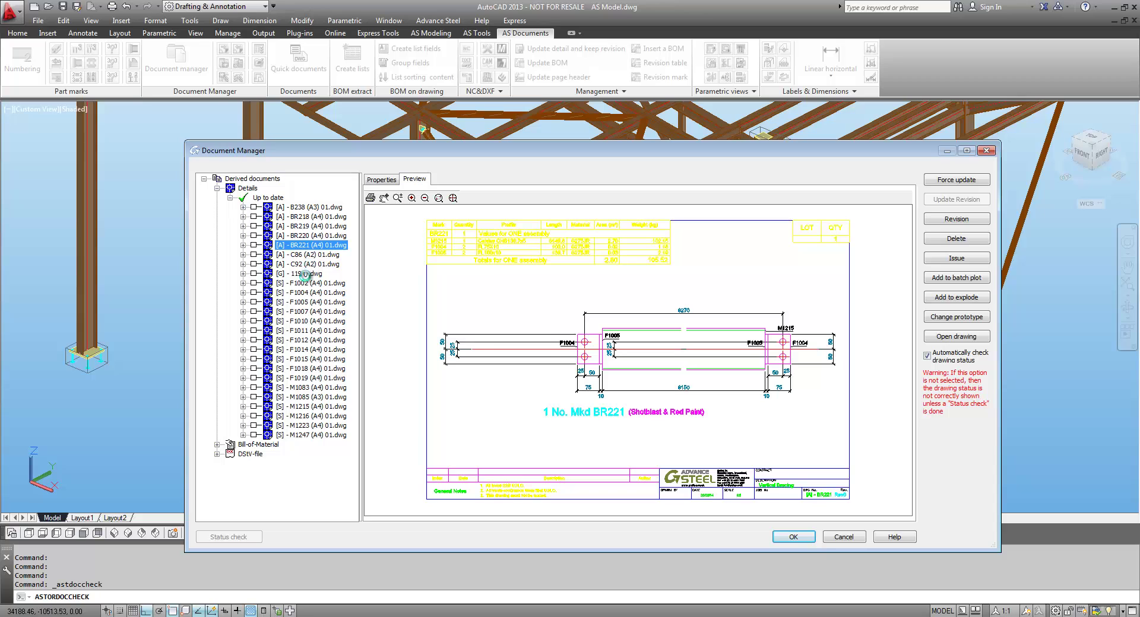
left_click(305, 265)
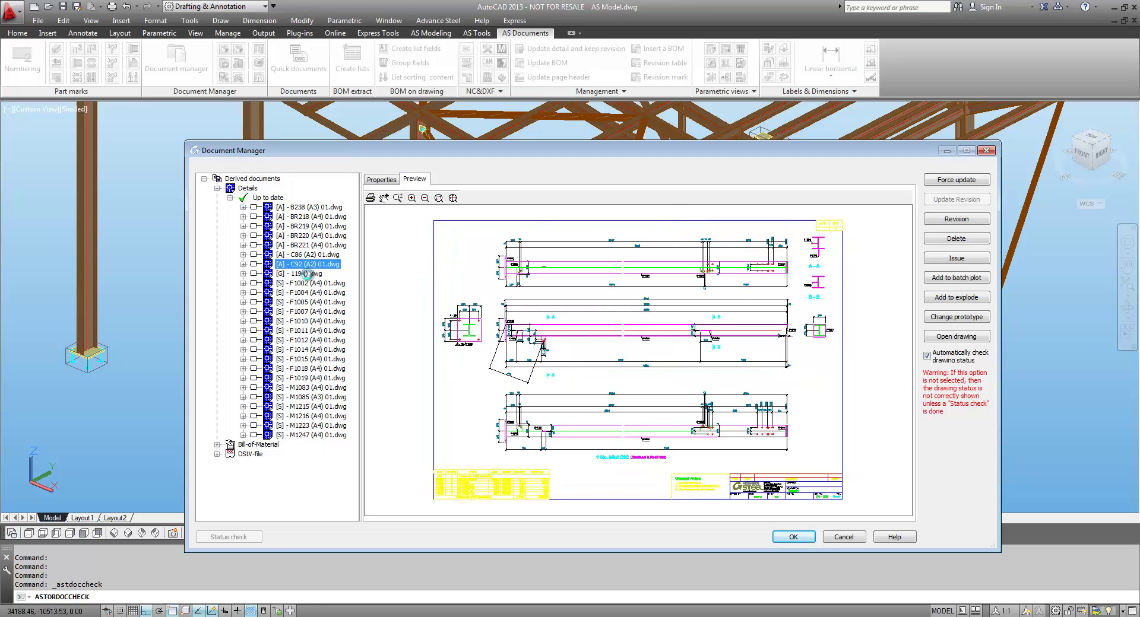
left_click(306, 274)
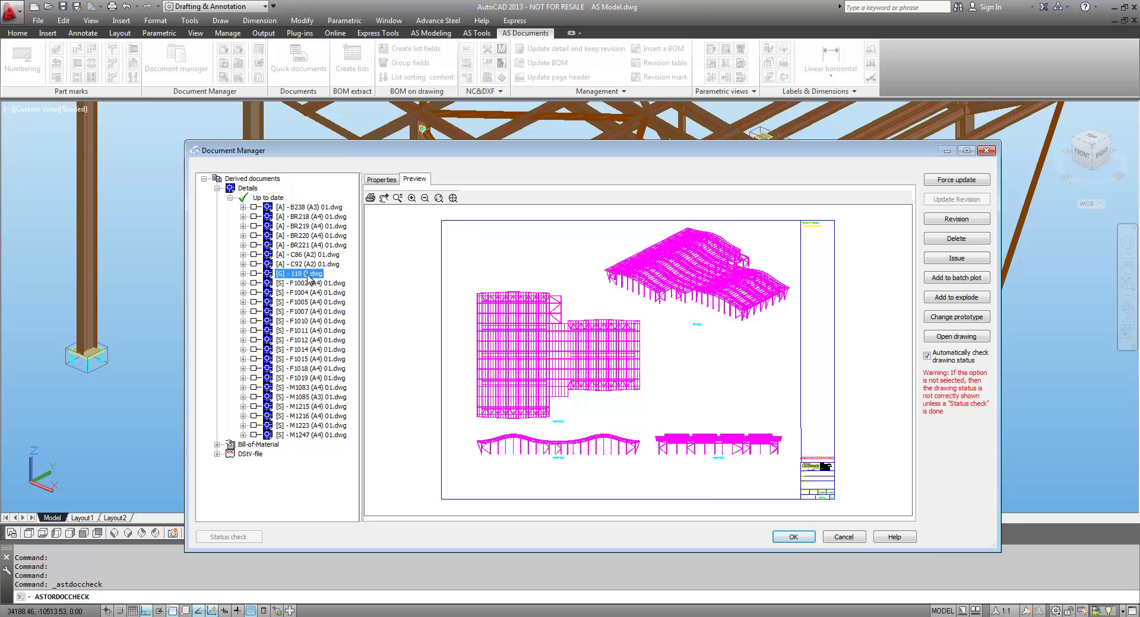
left_click(307, 359)
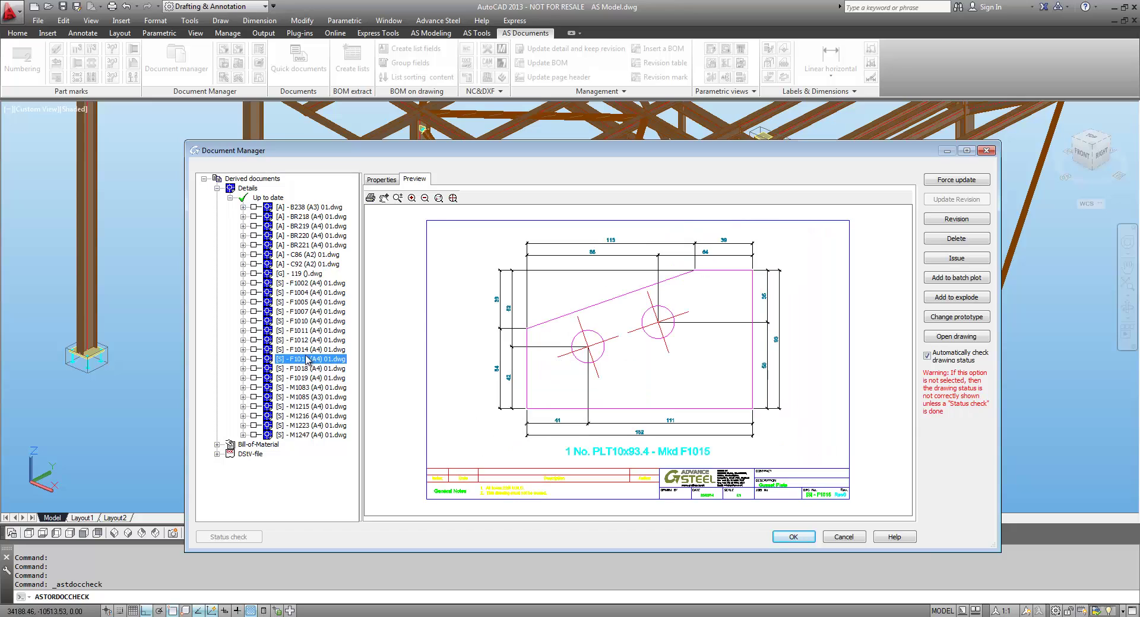
left_click(304, 417)
- Preview the up-to-date Exploded bolt, Structured, UK Assembly and UK Bolt Summary lists
left_click(217, 446)
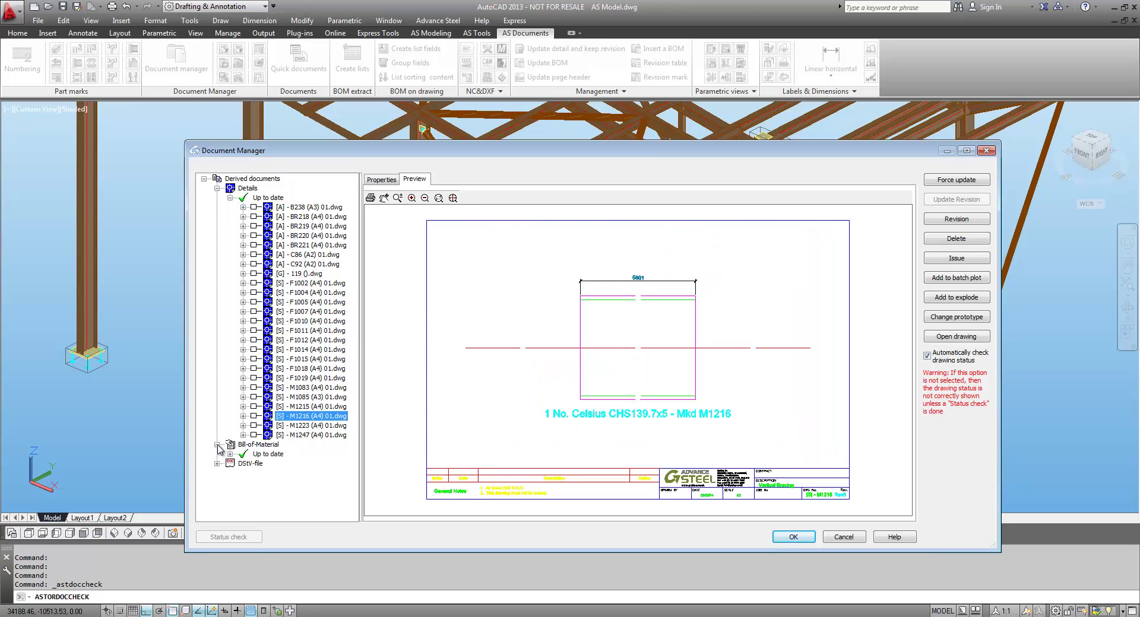
left_click(230, 454)
left_click(280, 465)
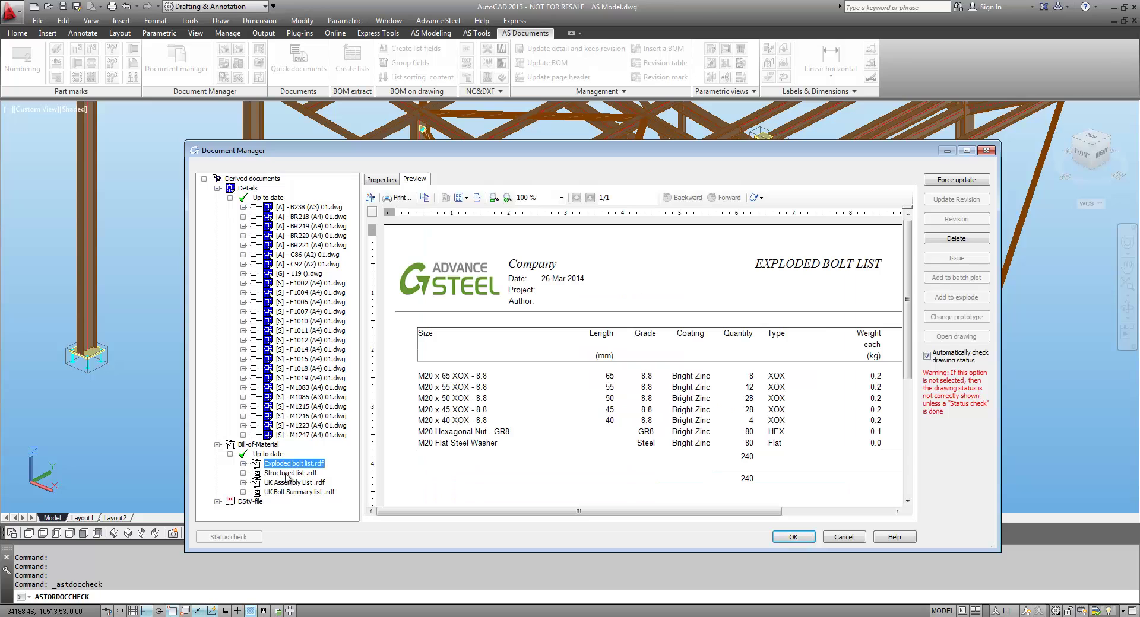
left_click(290, 474)
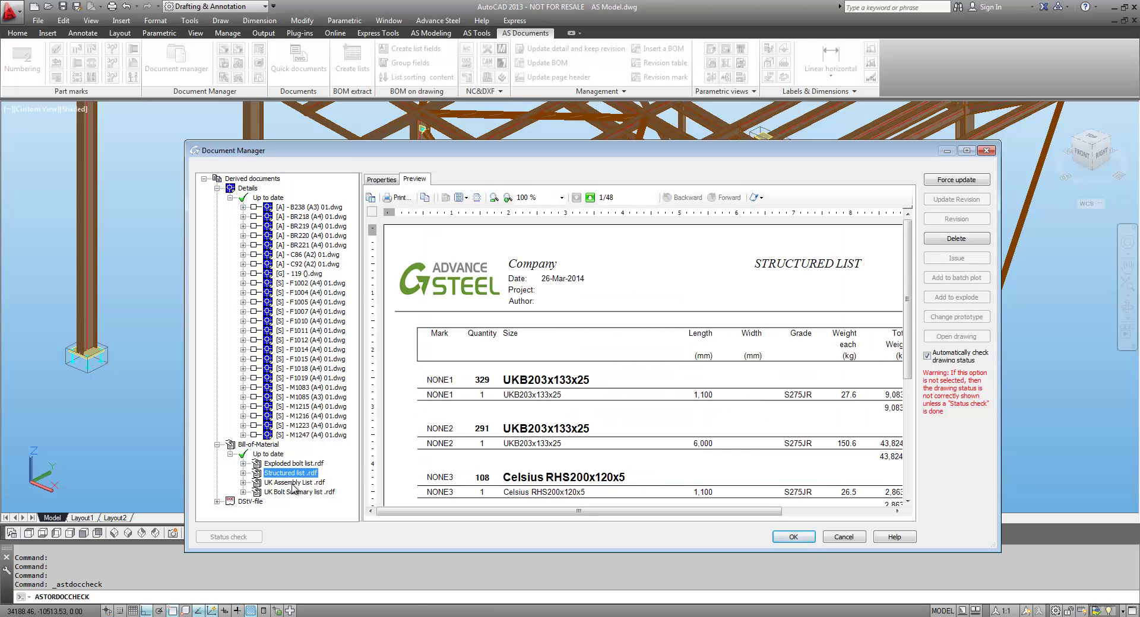
left_click(293, 483)
left_click(294, 493)
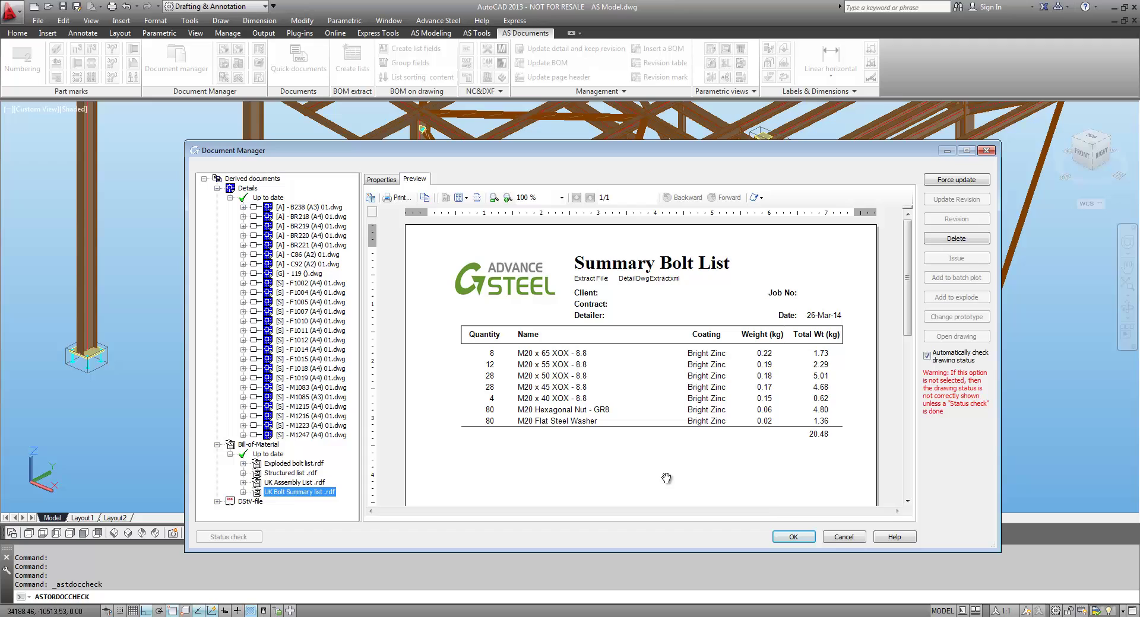
- Cancel out of the Document Manager to return to the 3D roof frame
left_click(844, 537)
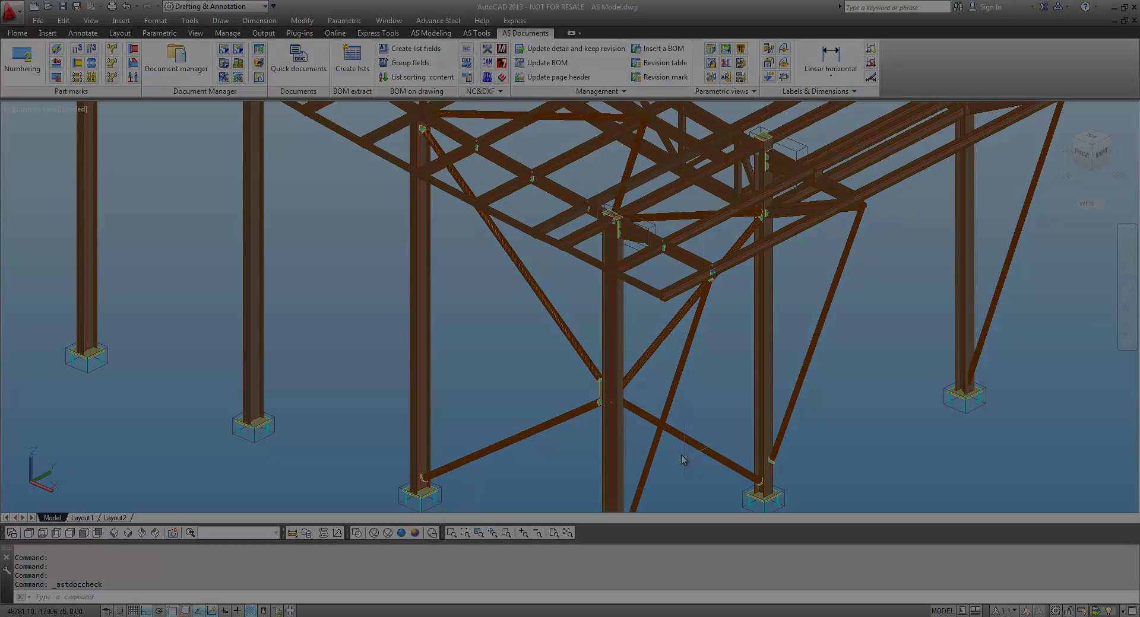